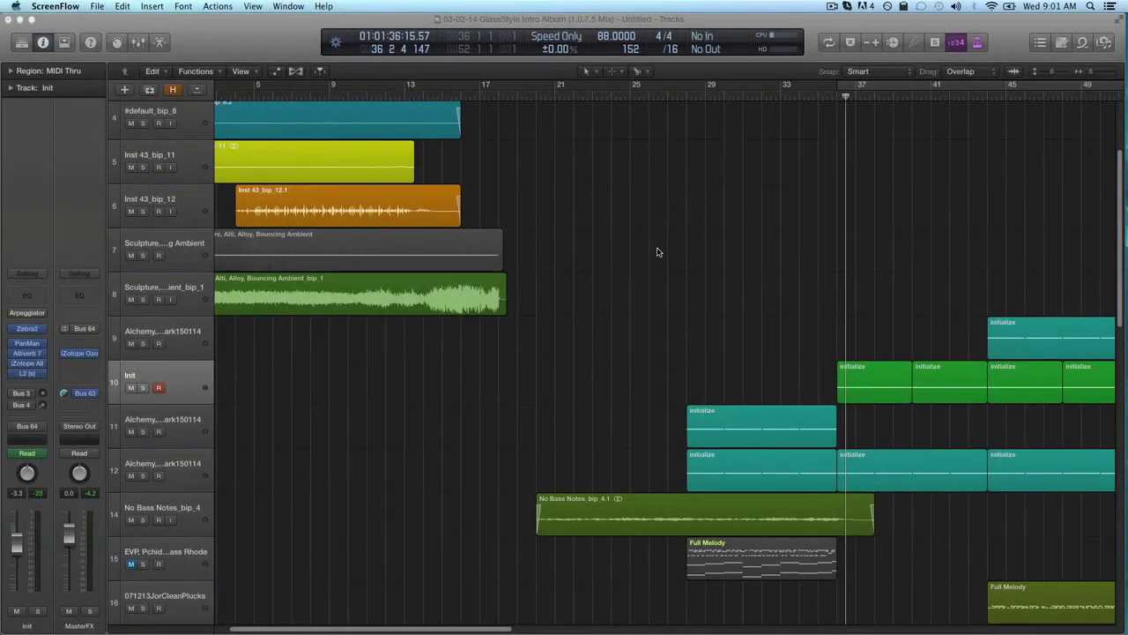
- Open Zebra2 on the Init track to view its synthesis page, then close it
scroll(666, 252, "right", 1)
scroll(666, 252, "right", 10)
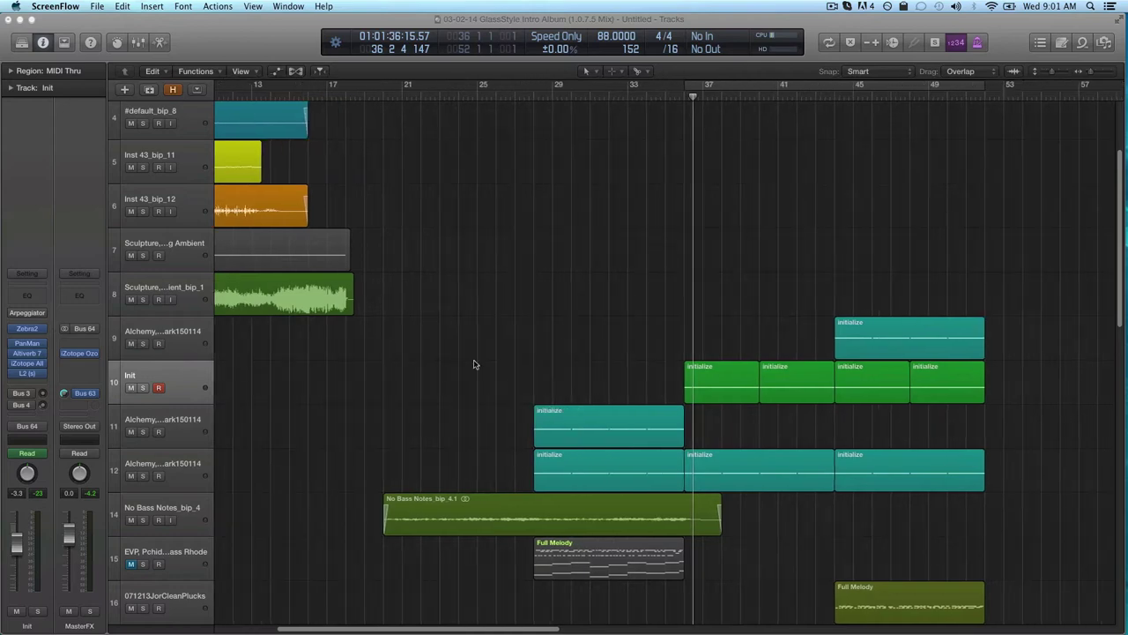
left_click(32, 329)
left_click(113, 113)
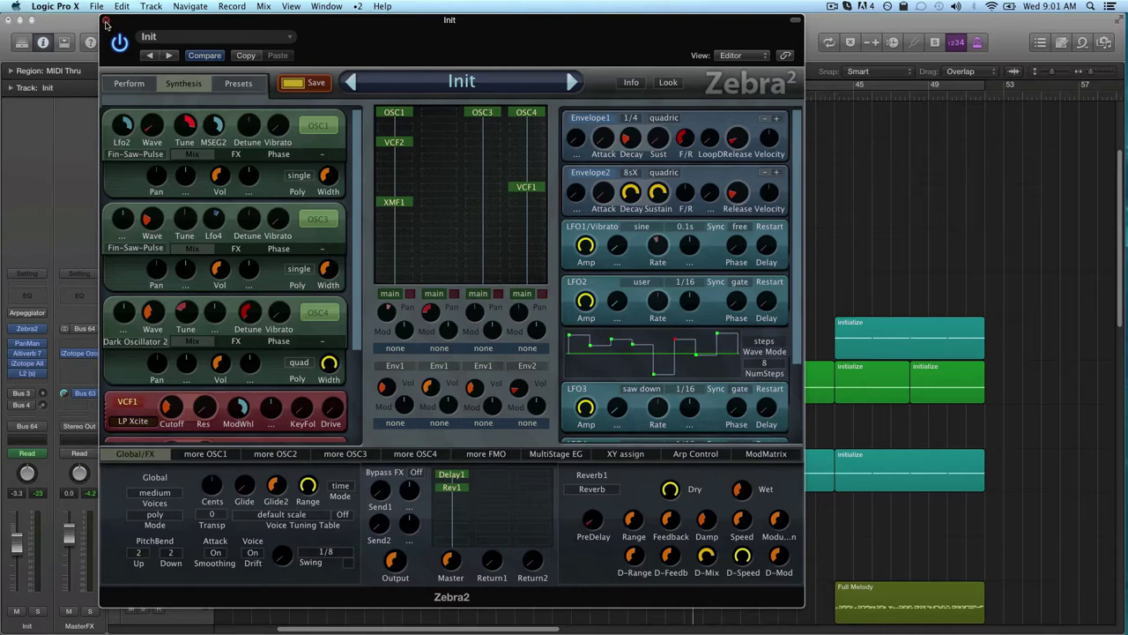
left_click(106, 20)
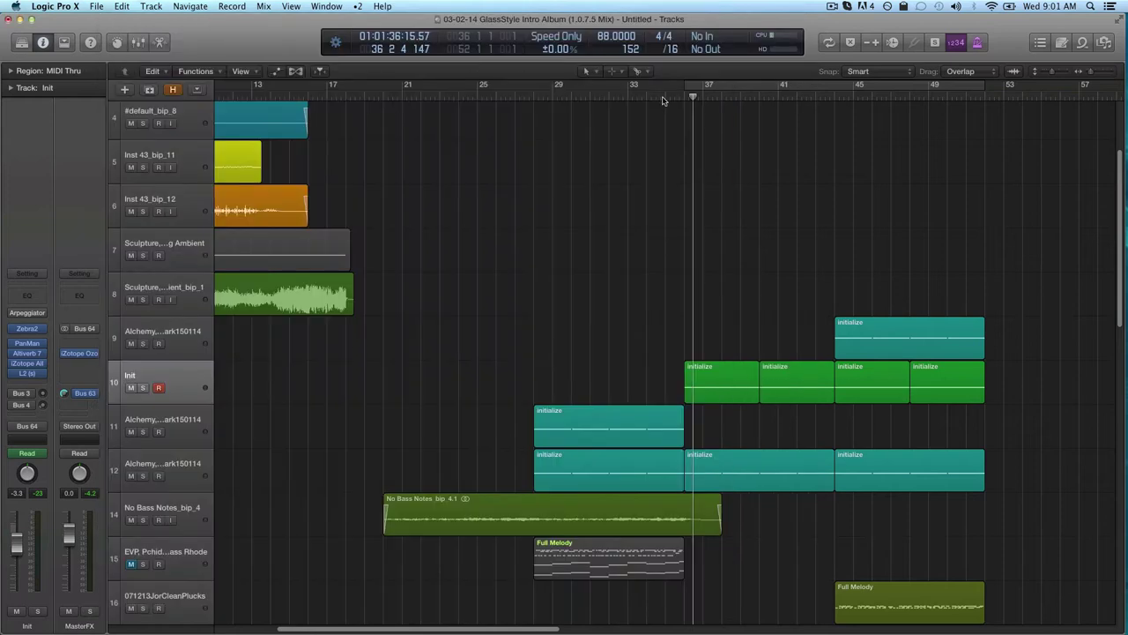
- Move the playhead to bar 32 and zoom in on the middle tracks
scroll(662, 100, "down", 1)
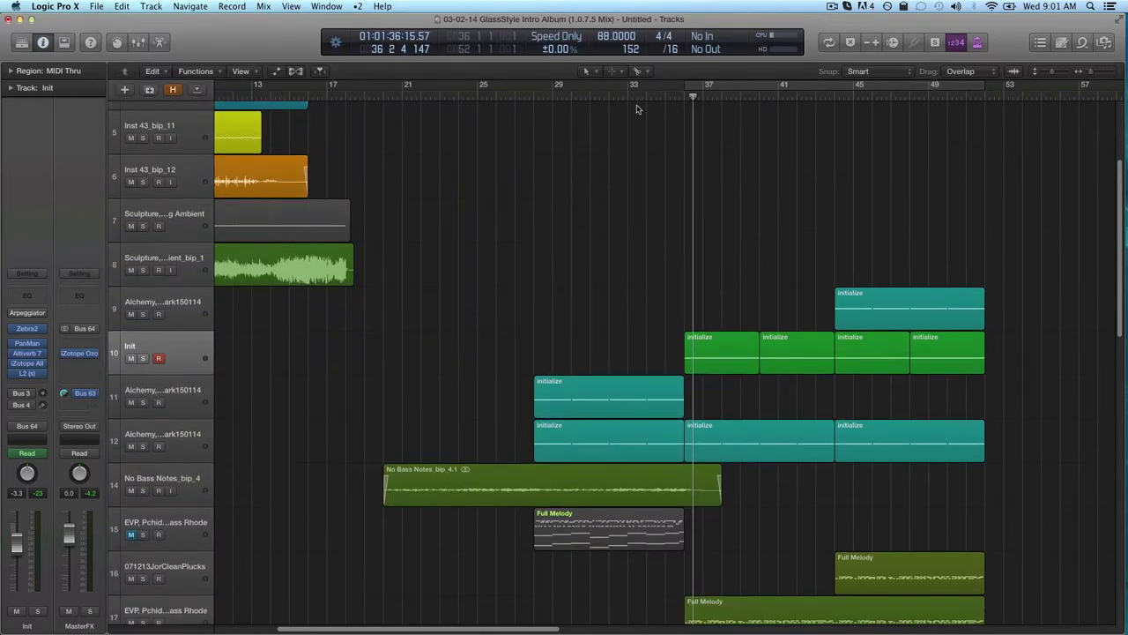
scroll(626, 137, "up", 3)
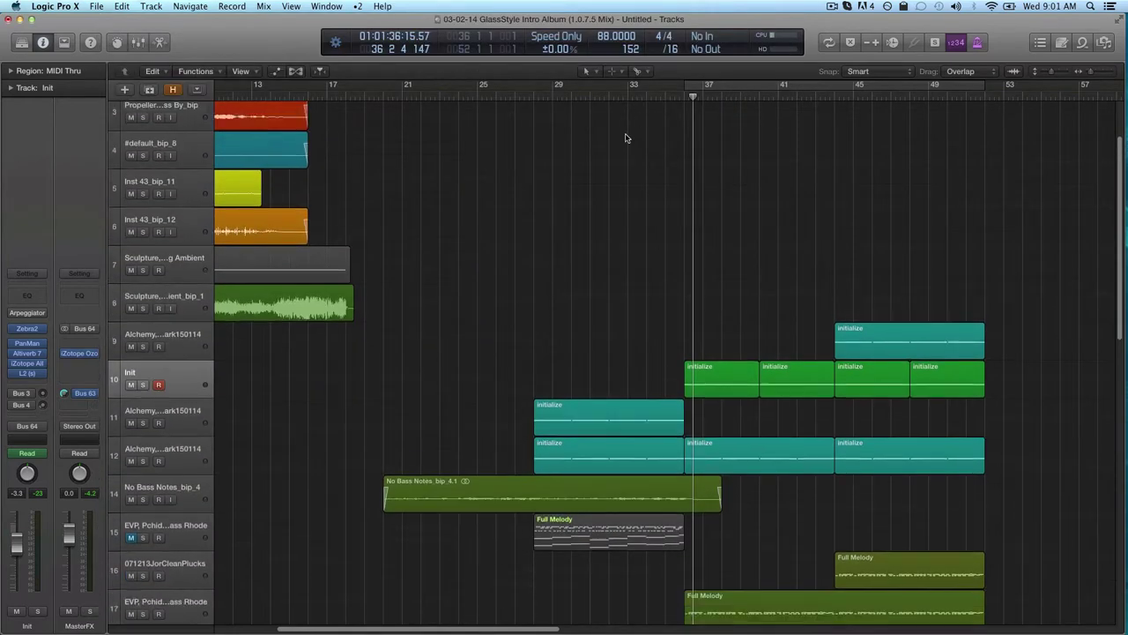
scroll(625, 138, "up", 5)
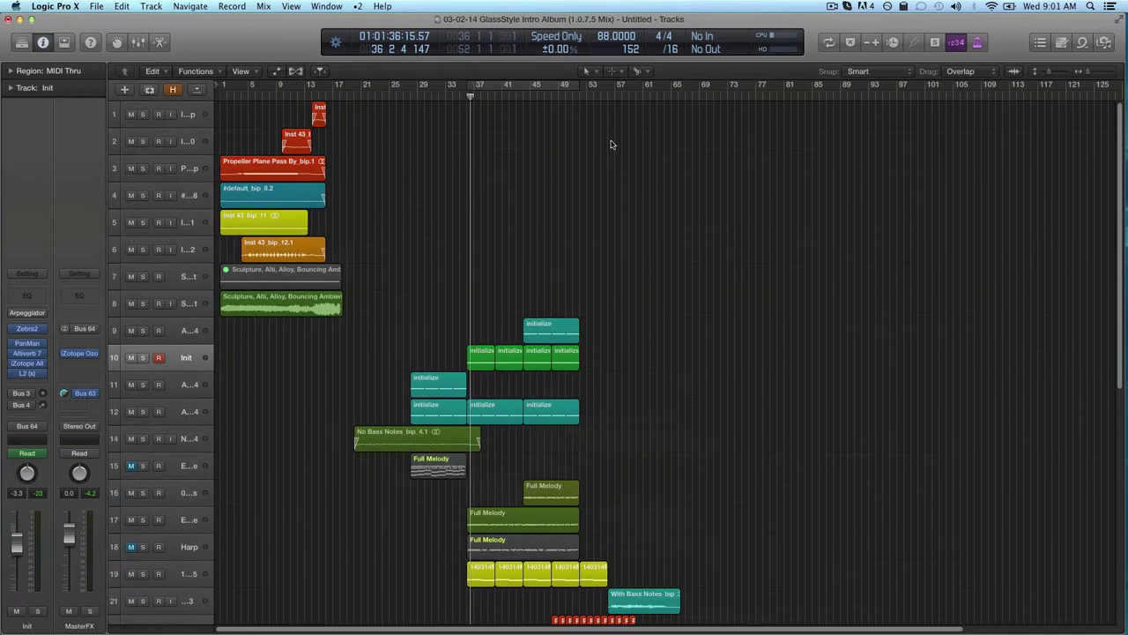
scroll(600, 147, "down", 1)
left_click(439, 95)
scroll(439, 95, "down", 1)
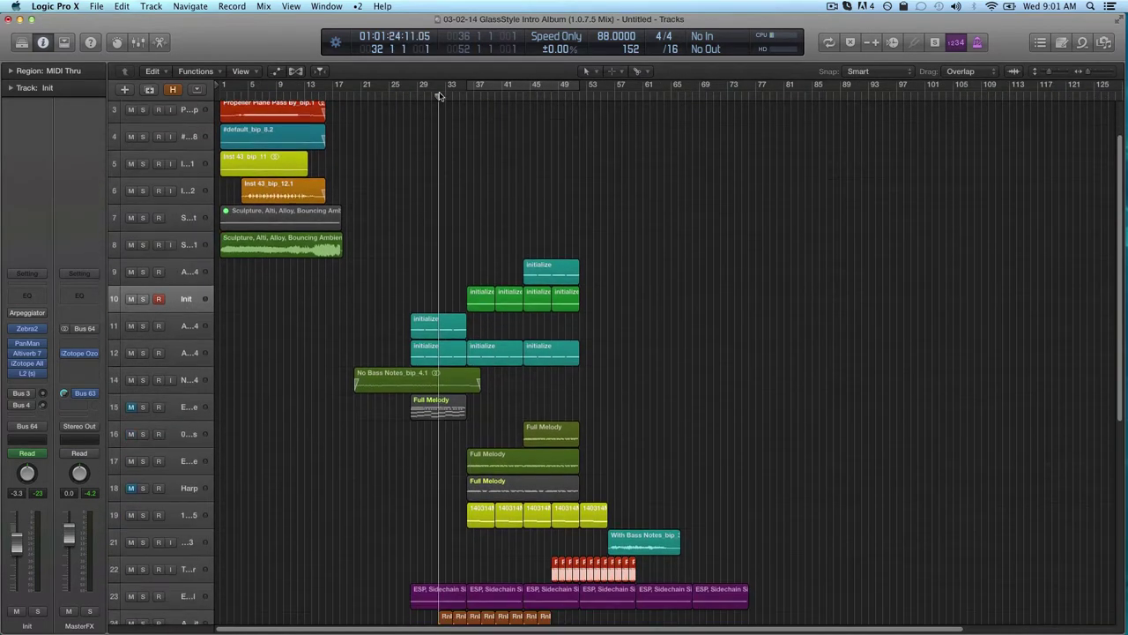
scroll(446, 95, "down", 1)
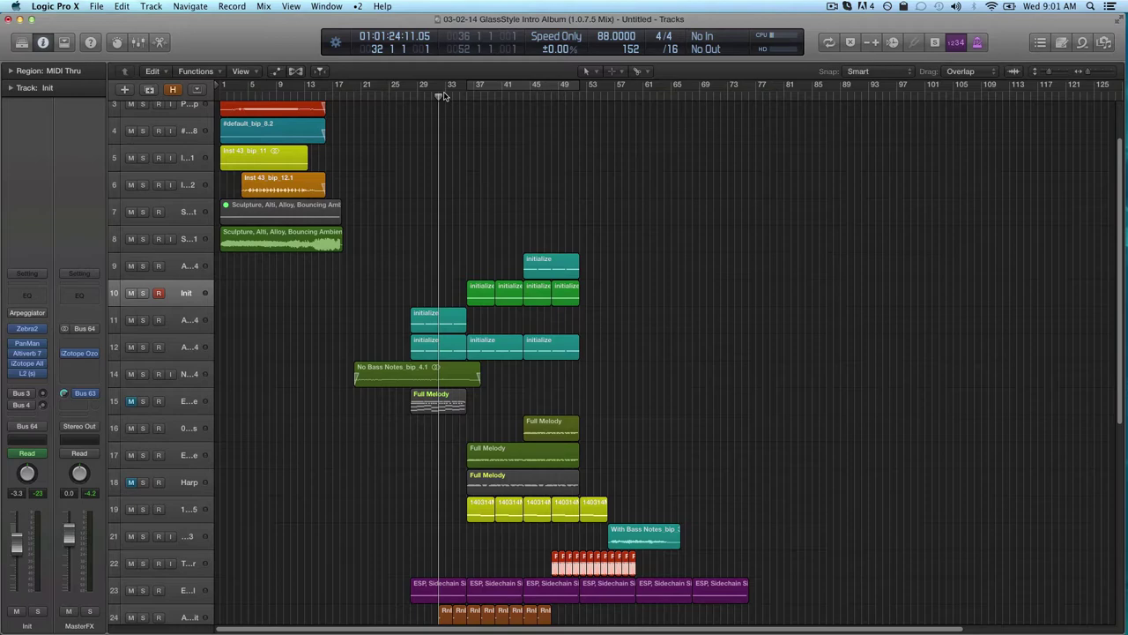
key("z")
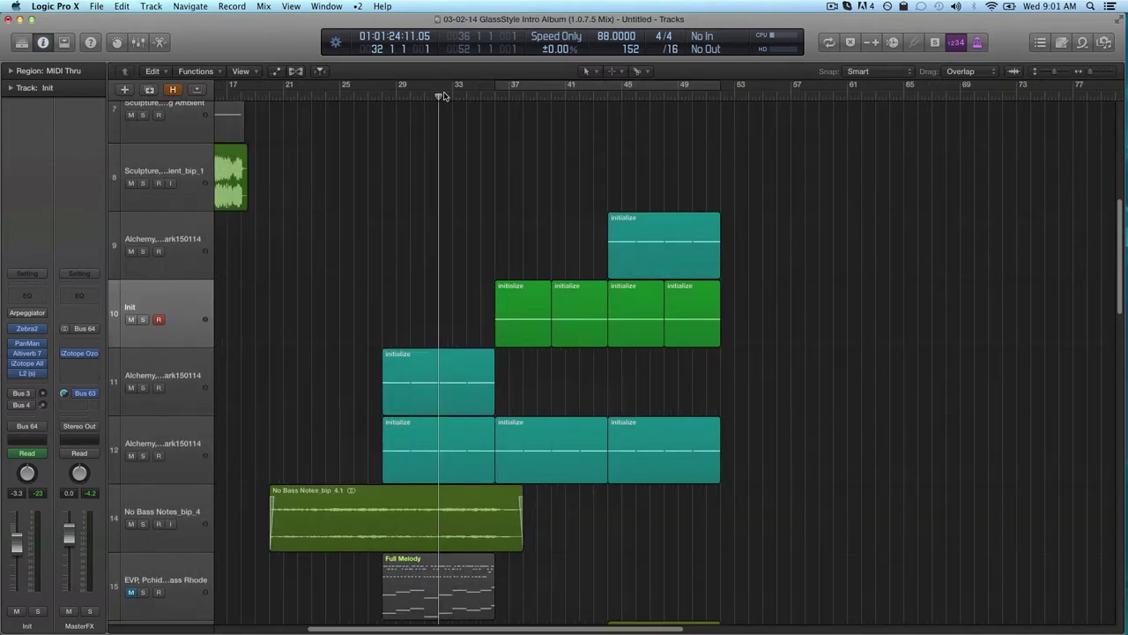
- Mute the Init track and scroll through the other tracks during playback
key("ctrl+m")
scroll(382, 174, "down", 5)
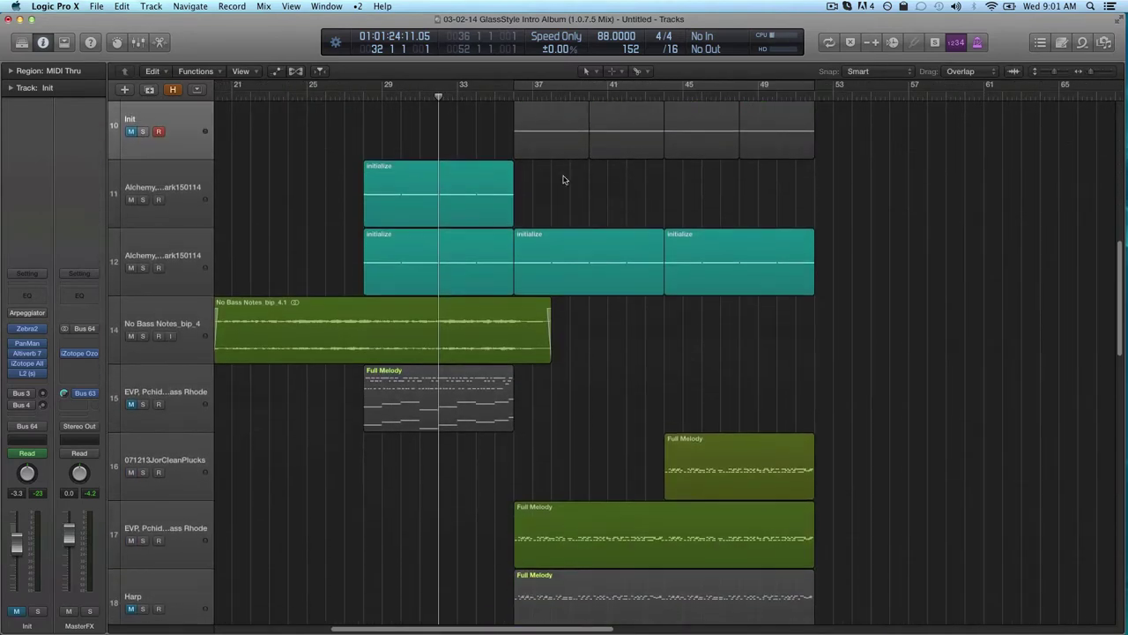
scroll(567, 185, "down", 3)
scroll(525, 252, "up", 5)
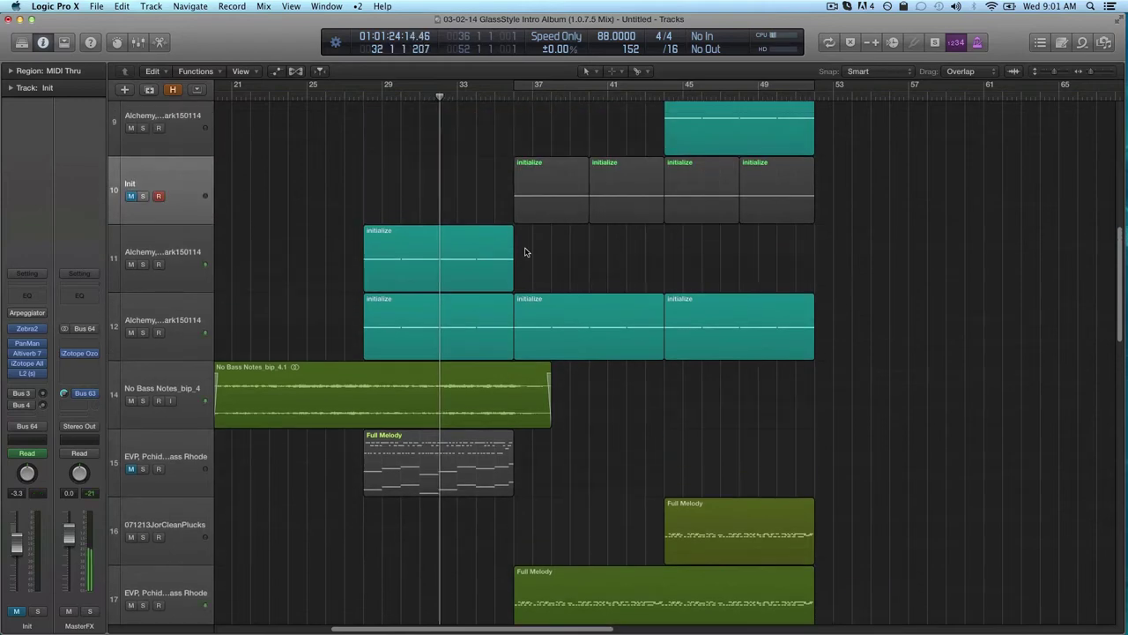
scroll(524, 253, "up", 3)
scroll(557, 247, "down", 10)
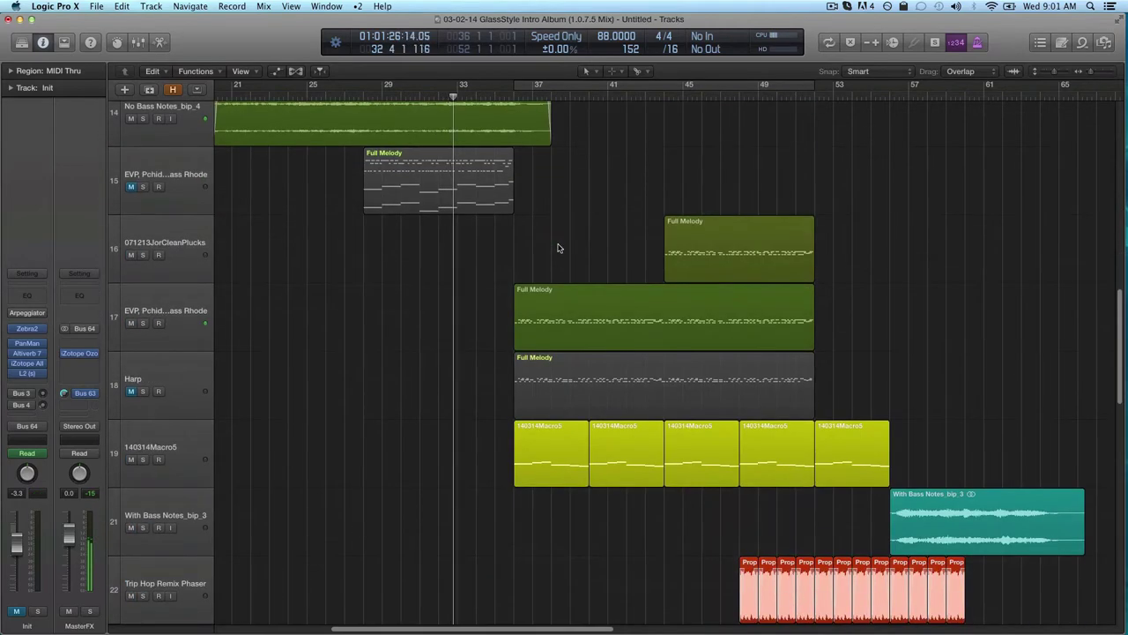
scroll(557, 248, "up", 2)
scroll(557, 248, "up", 1)
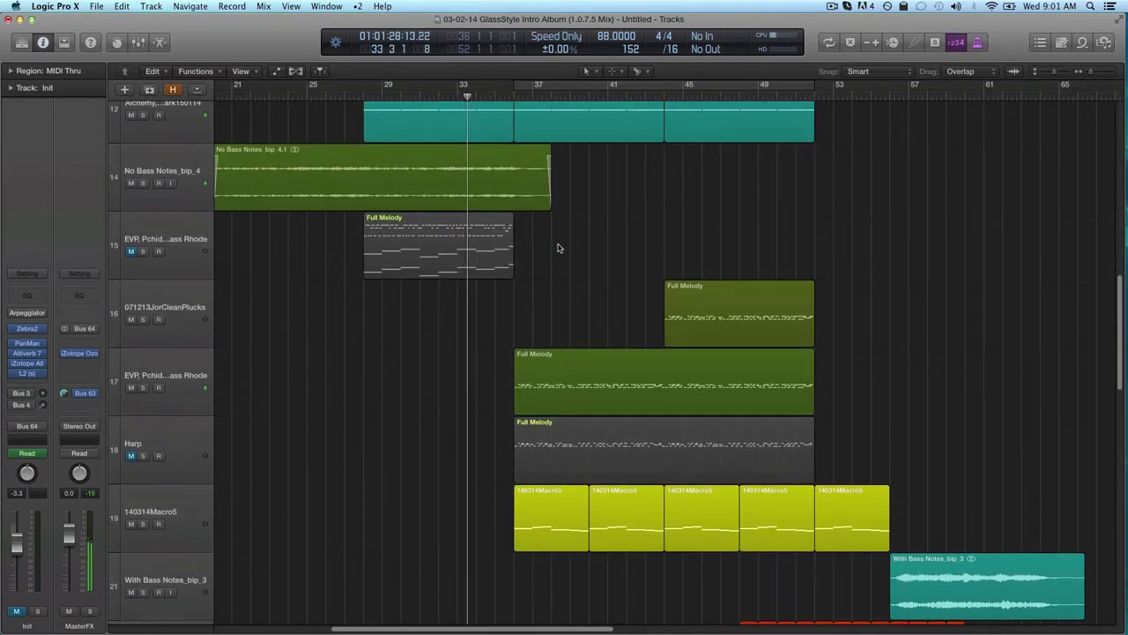
scroll(557, 248, "down", 5)
scroll(557, 248, "up", 2)
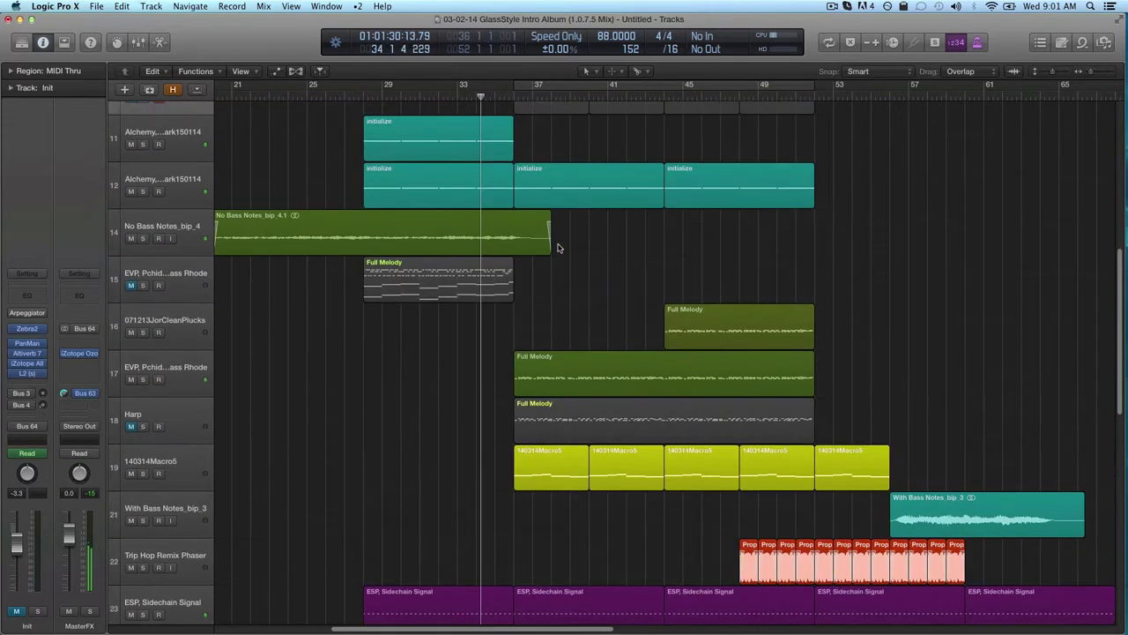
scroll(558, 247, "up", 2)
scroll(557, 248, "up", 4)
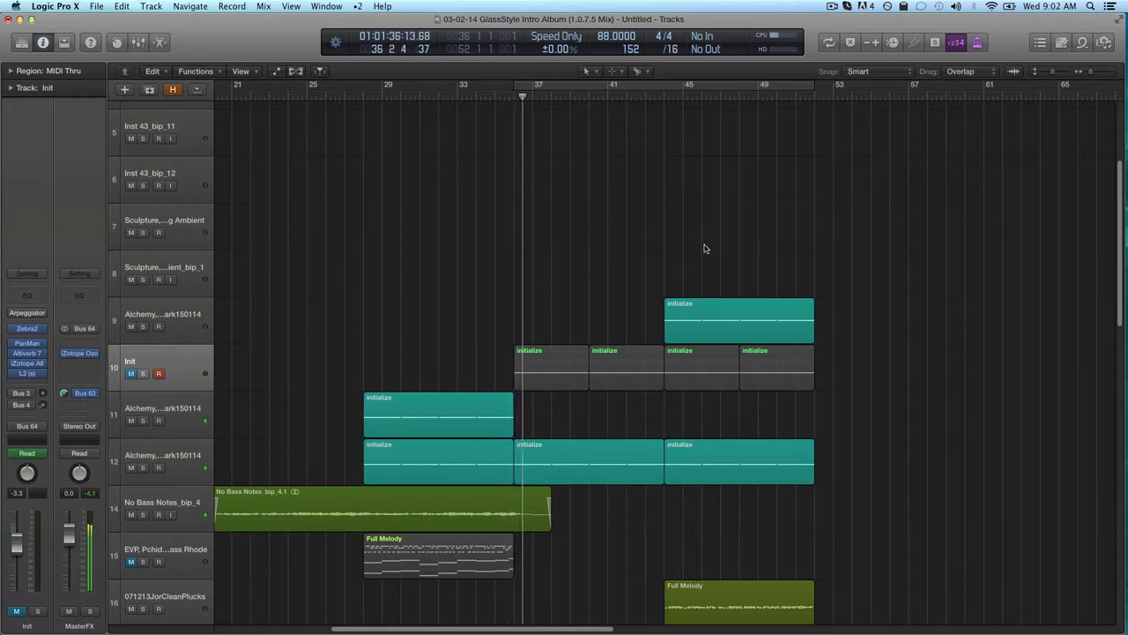
- Unmute the Init track and move the playhead back to bar 34
left_click(133, 373)
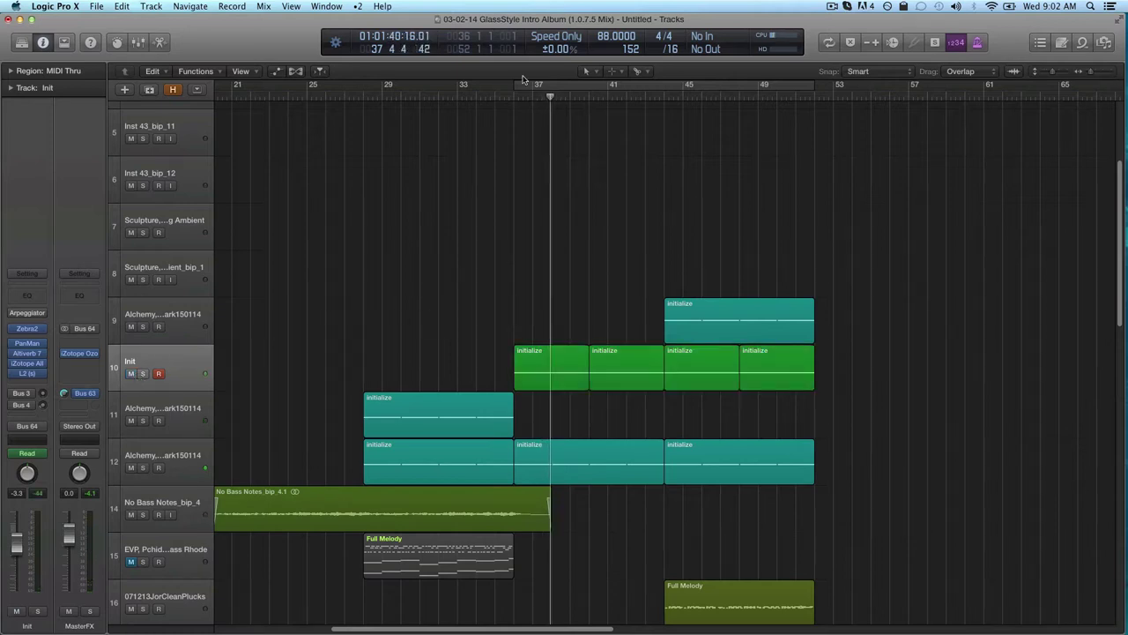
left_click(483, 97)
scroll(600, 218, "down", 5)
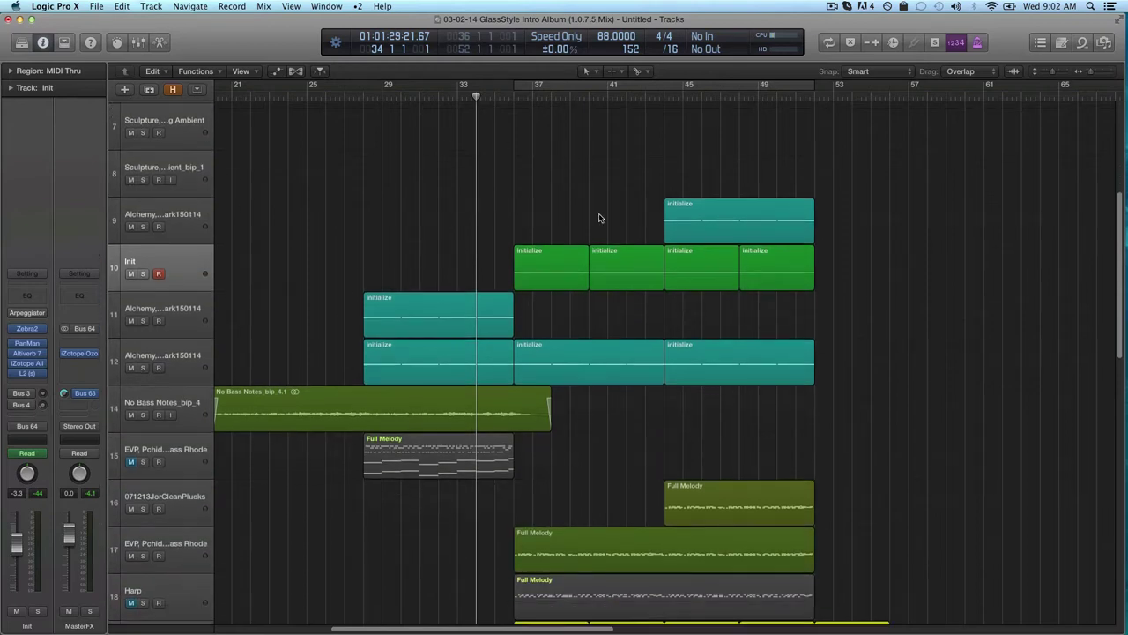
scroll(599, 218, "down", 3)
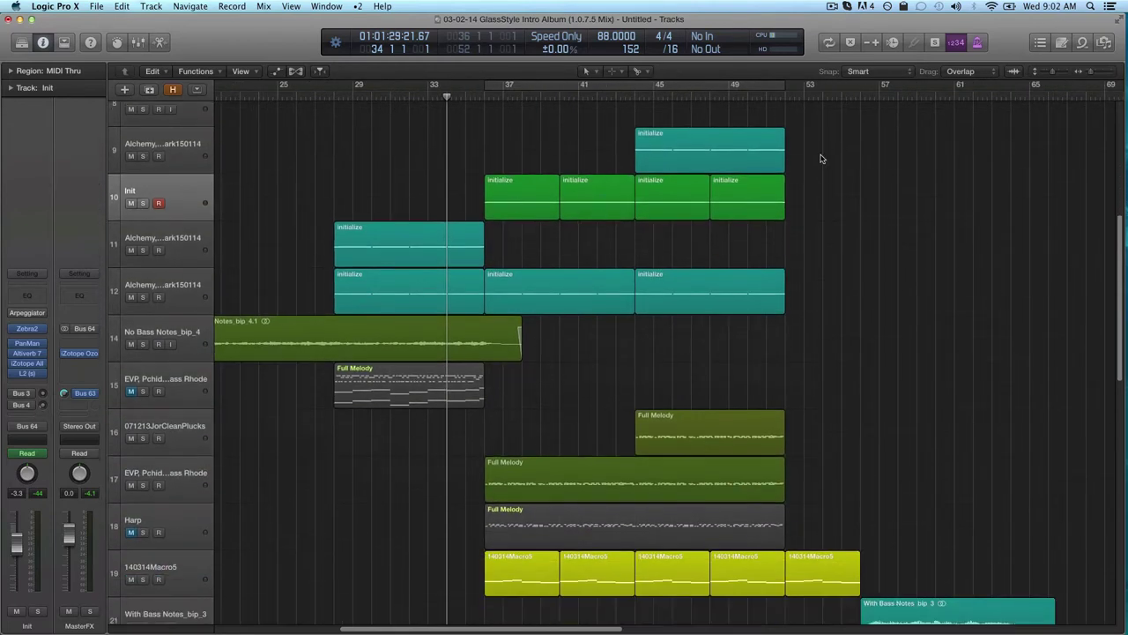
scroll(719, 270, "up", 1)
- Recolour all four Init regions a darker green
left_click(210, 236)
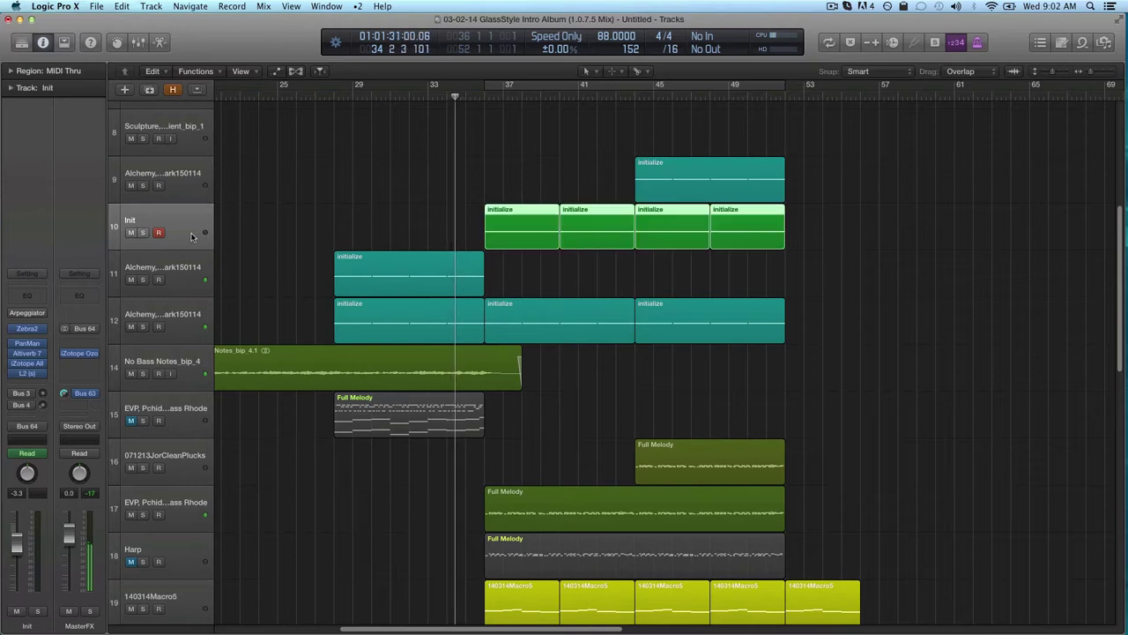
key("alt+c")
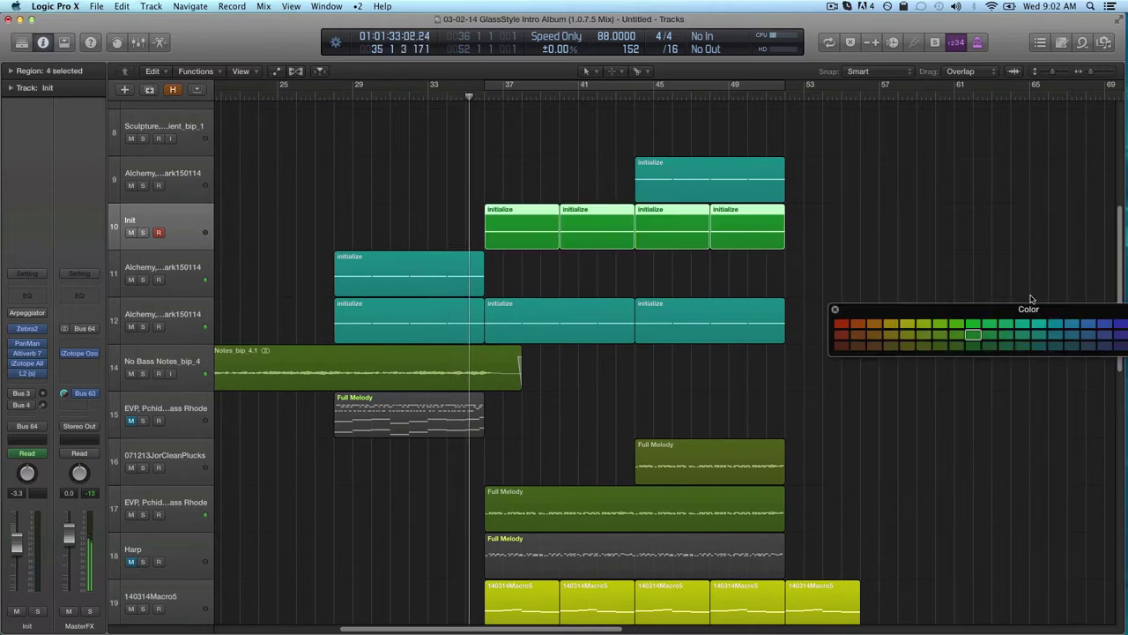
left_click(958, 344)
left_click(835, 309)
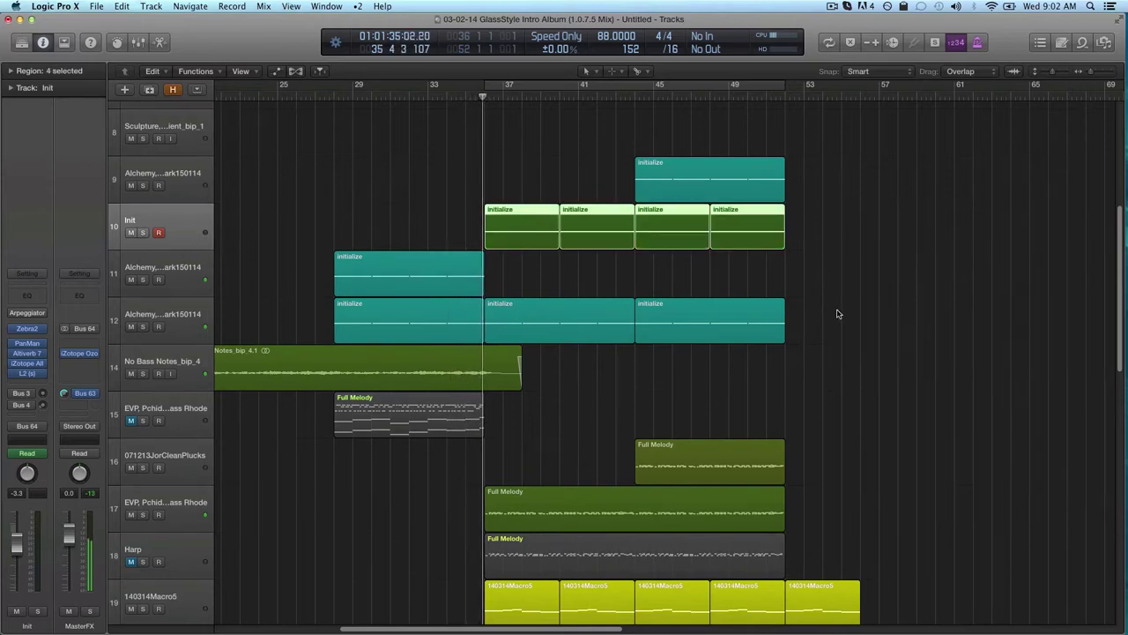
scroll(840, 316, "up", 1)
scroll(841, 317, "up", 2)
key("XF86AudioRaiseVolume")
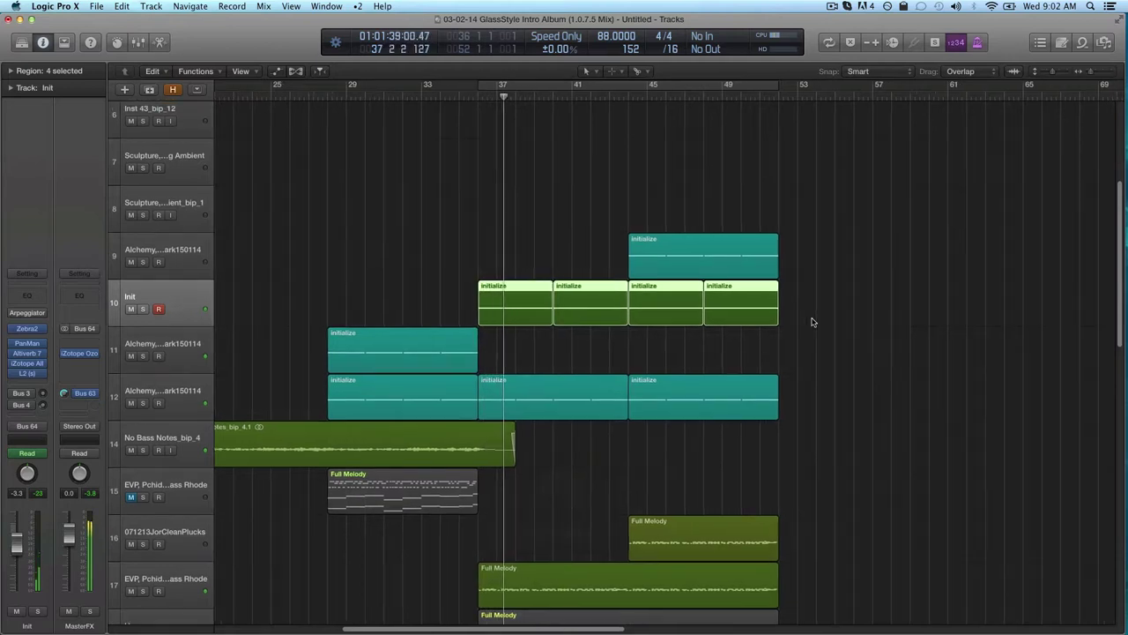
scroll(812, 322, "down", 1)
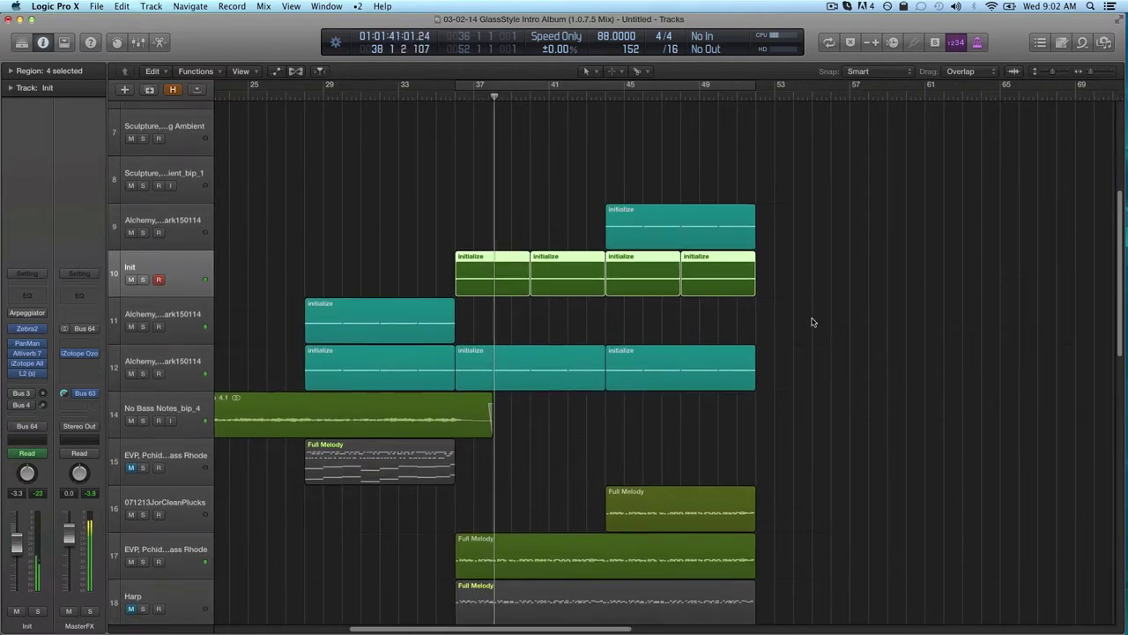
- Set the cycle range to bars 37–41 around the first Init region
left_click(813, 321)
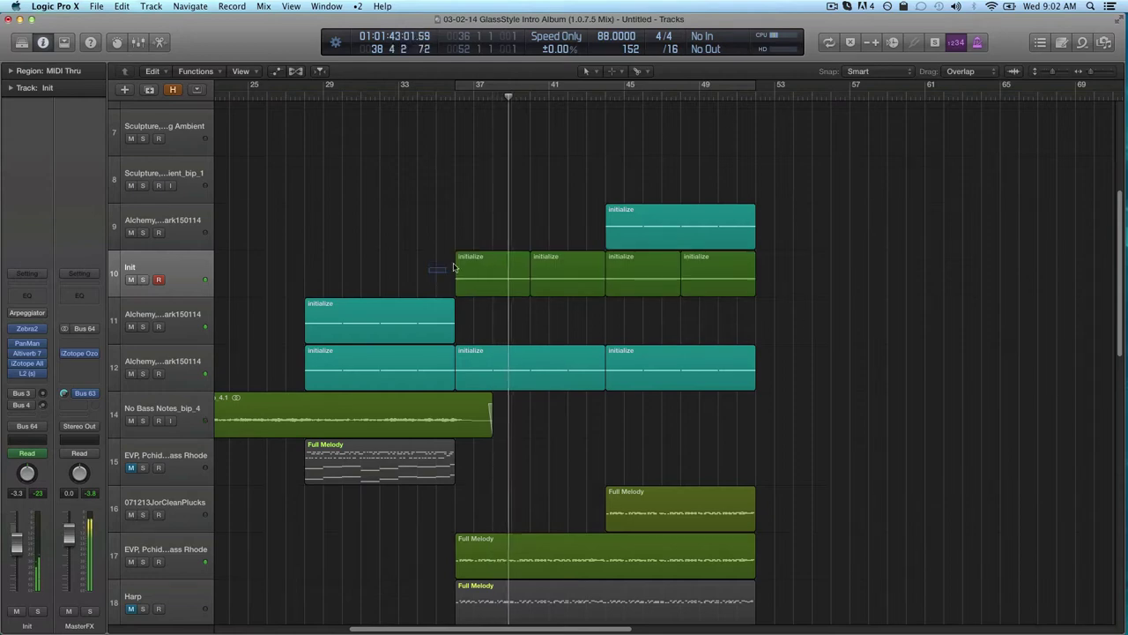
left_click(481, 264)
key("super+u")
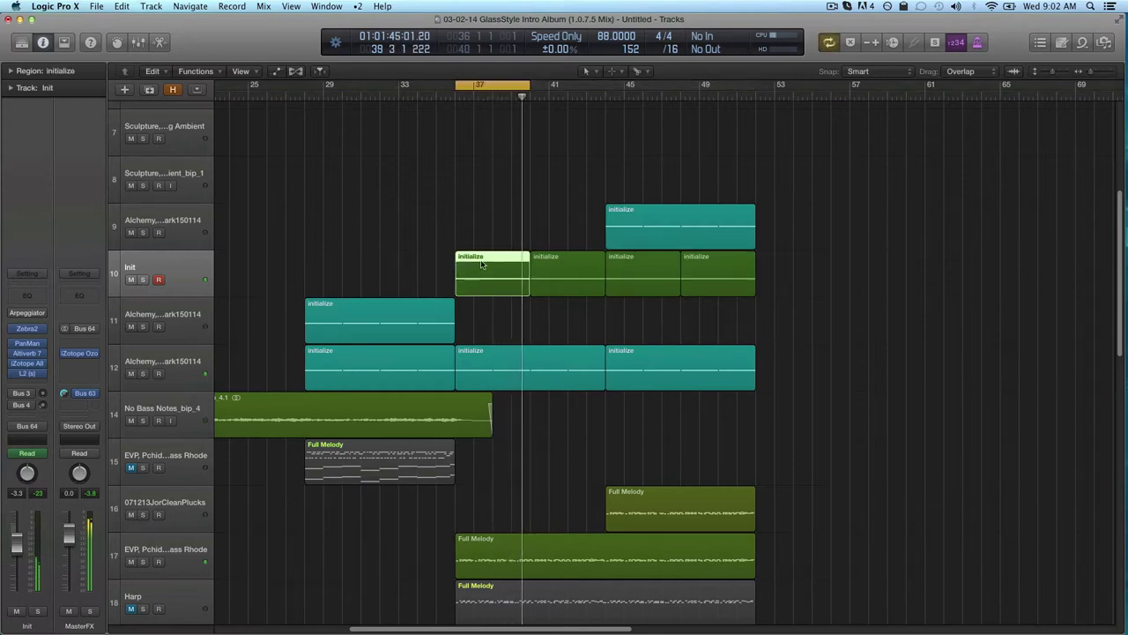
- Solo the Init track and track 17, and select its Full Melody region
left_click(142, 279)
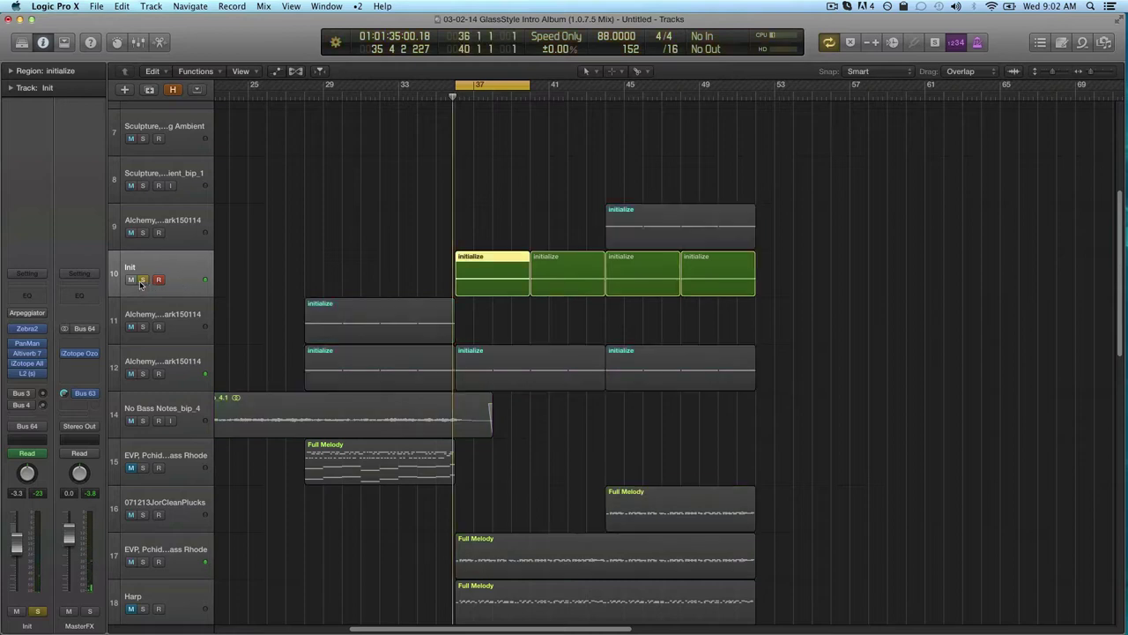
left_click(143, 561)
left_click(174, 556)
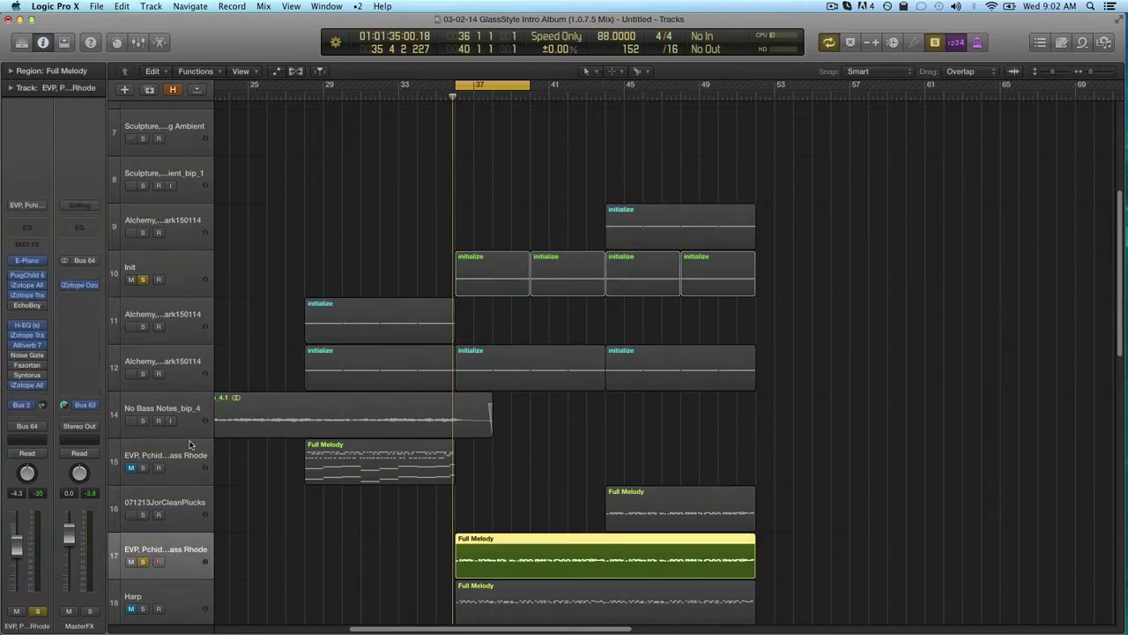
- Check the Full Melody notes in the Piano Roll during playback, then return to the tracks
scroll(492, 456, "down", 4)
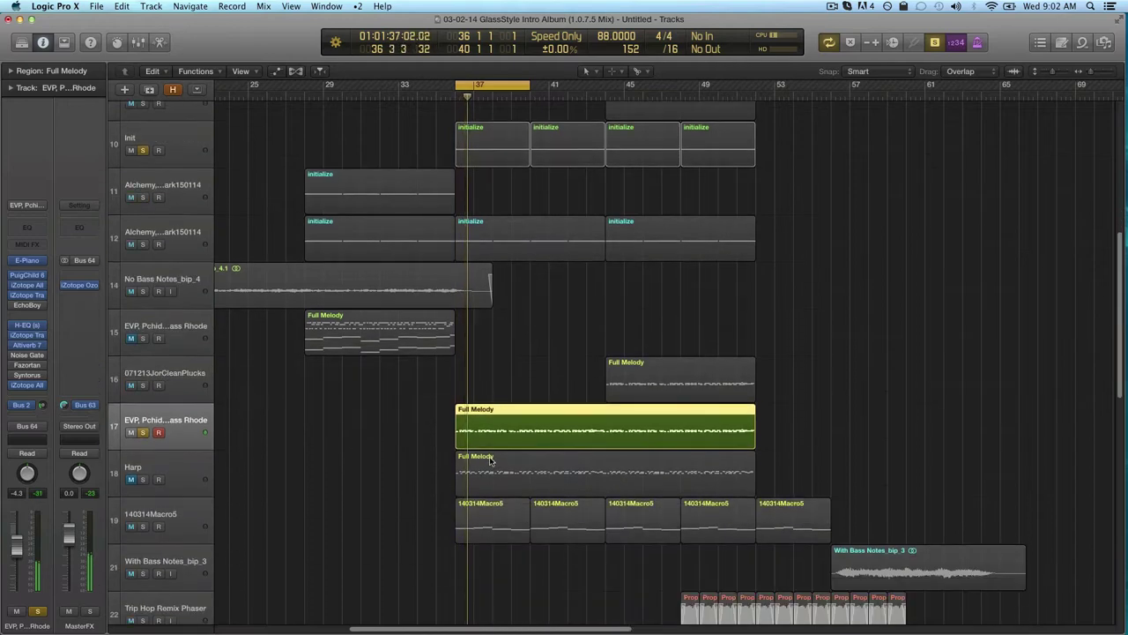
key("super+4")
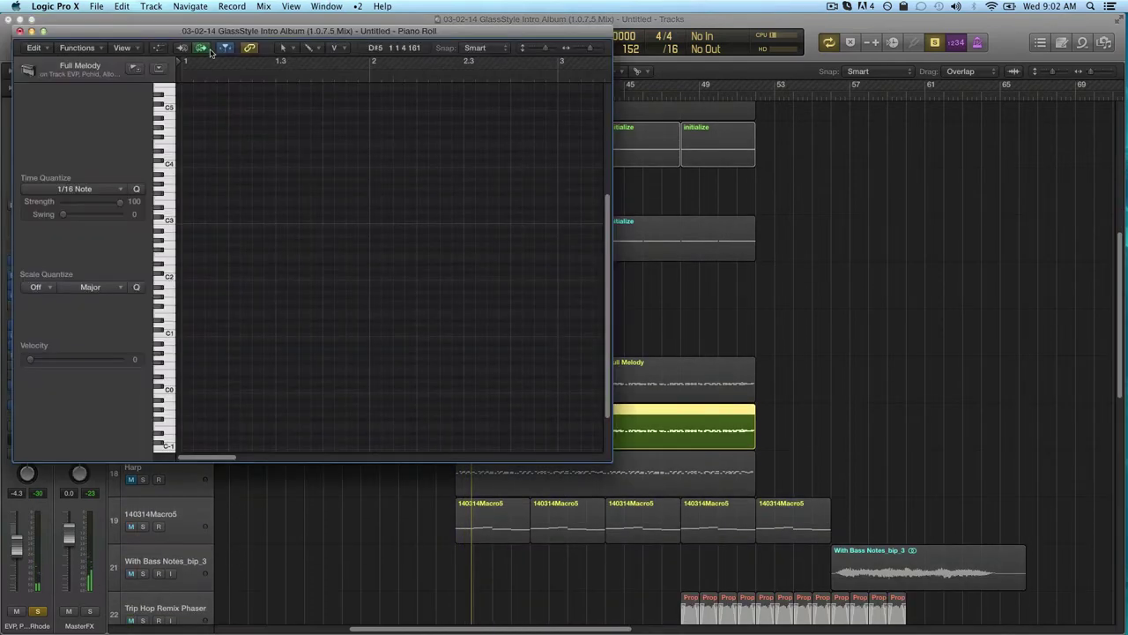
left_click(224, 49)
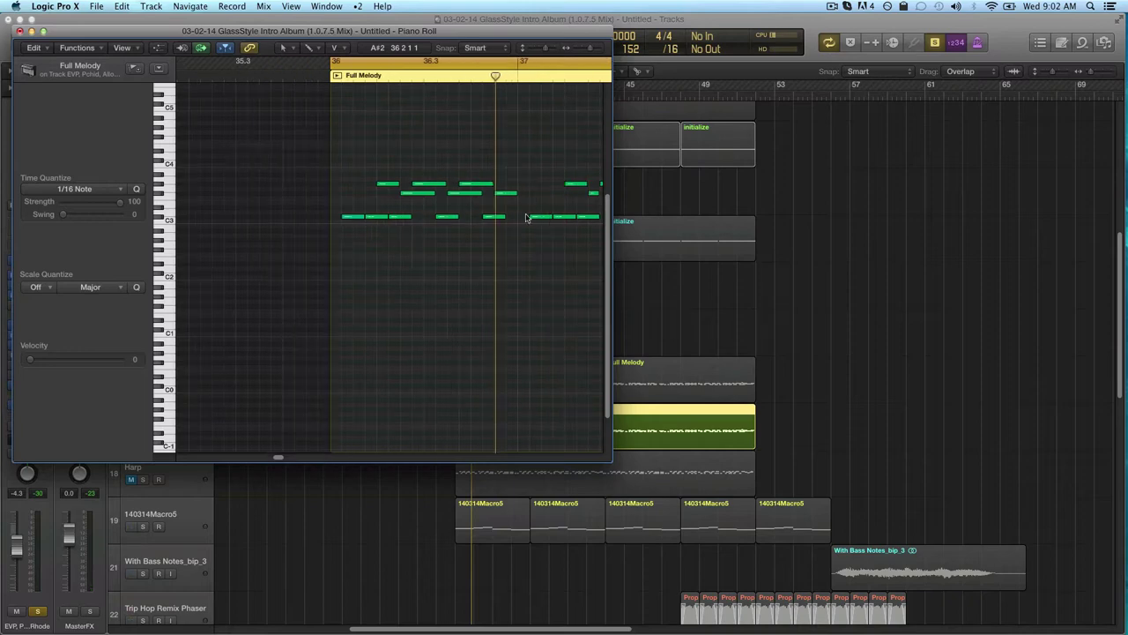
key("space")
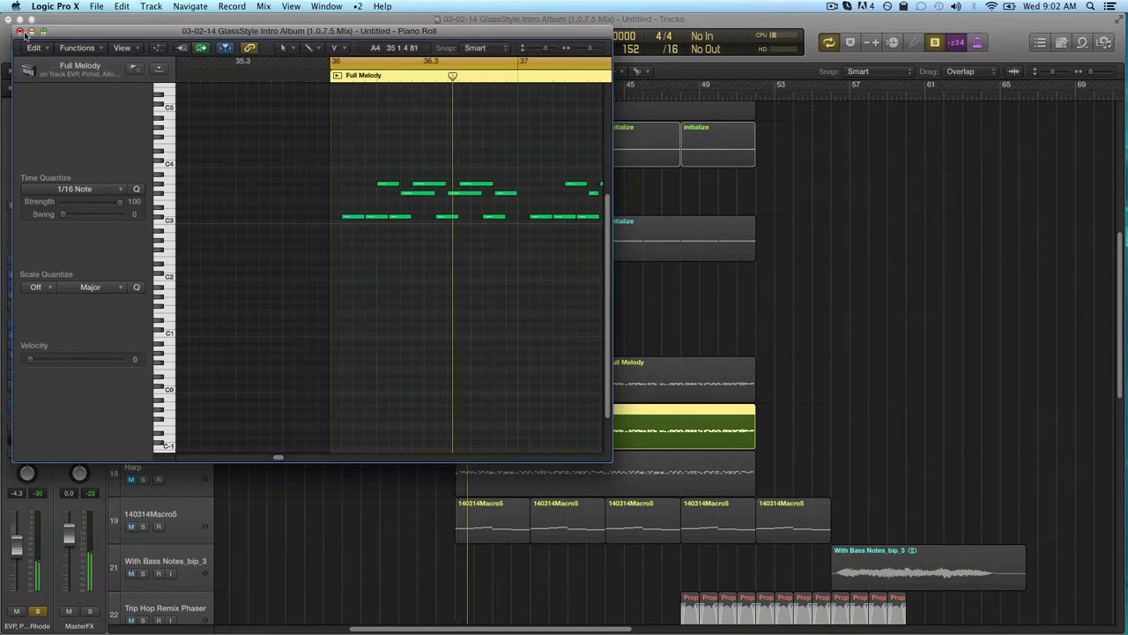
left_click(20, 32)
- Select the Init track, start playback, and take track 17's Full Melody out of solo
scroll(176, 181, "up", 3)
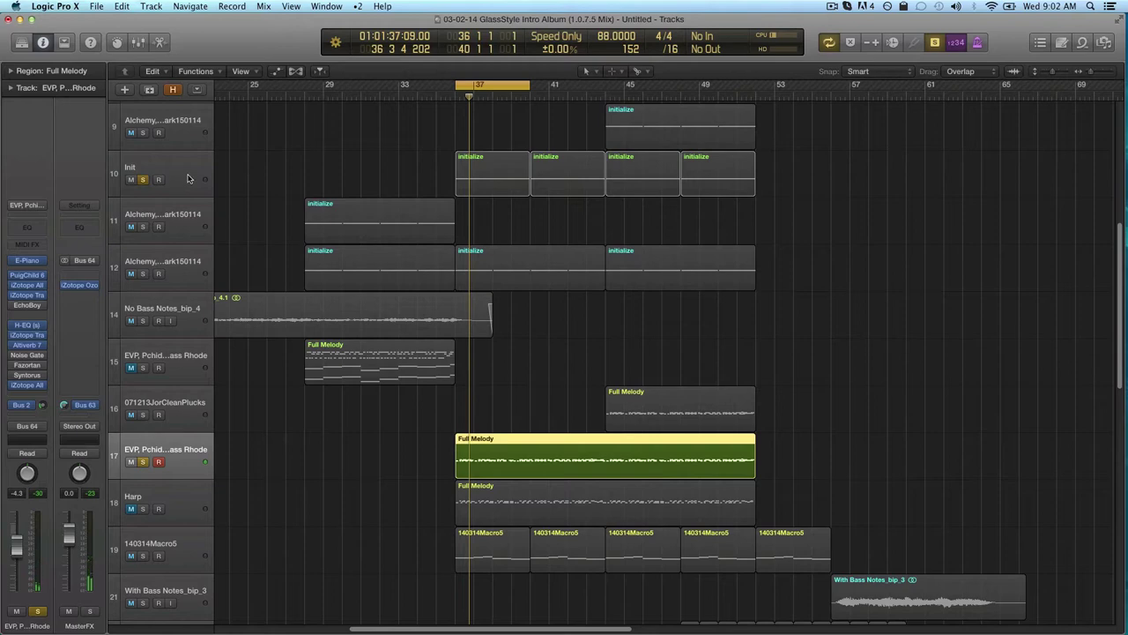
left_click(188, 178)
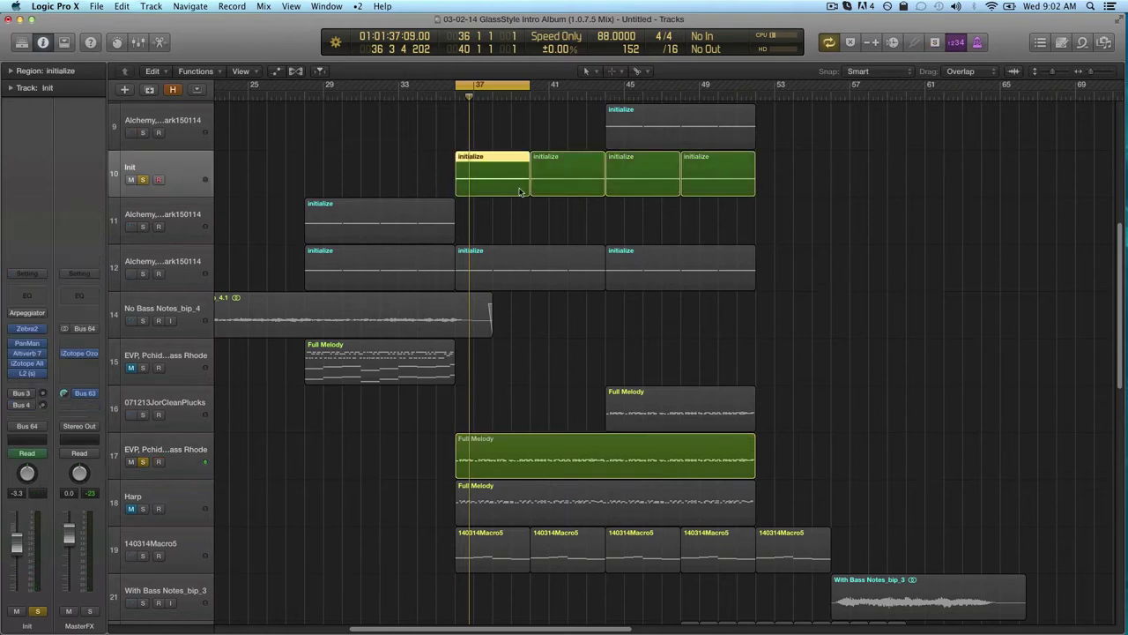
scroll(520, 192, "right", 2)
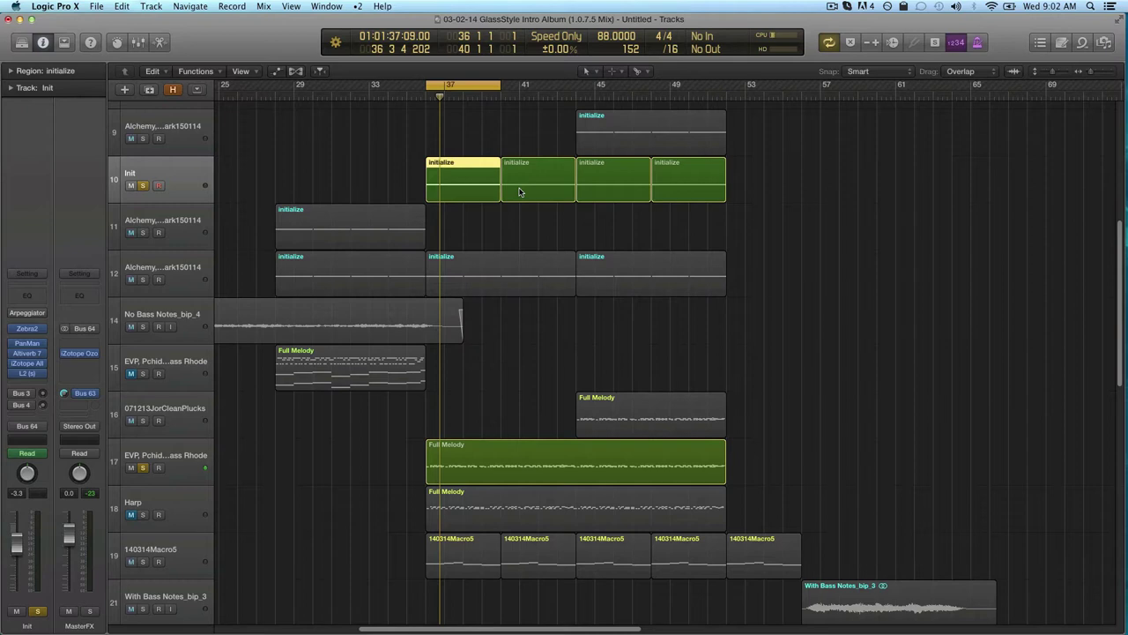
key("space")
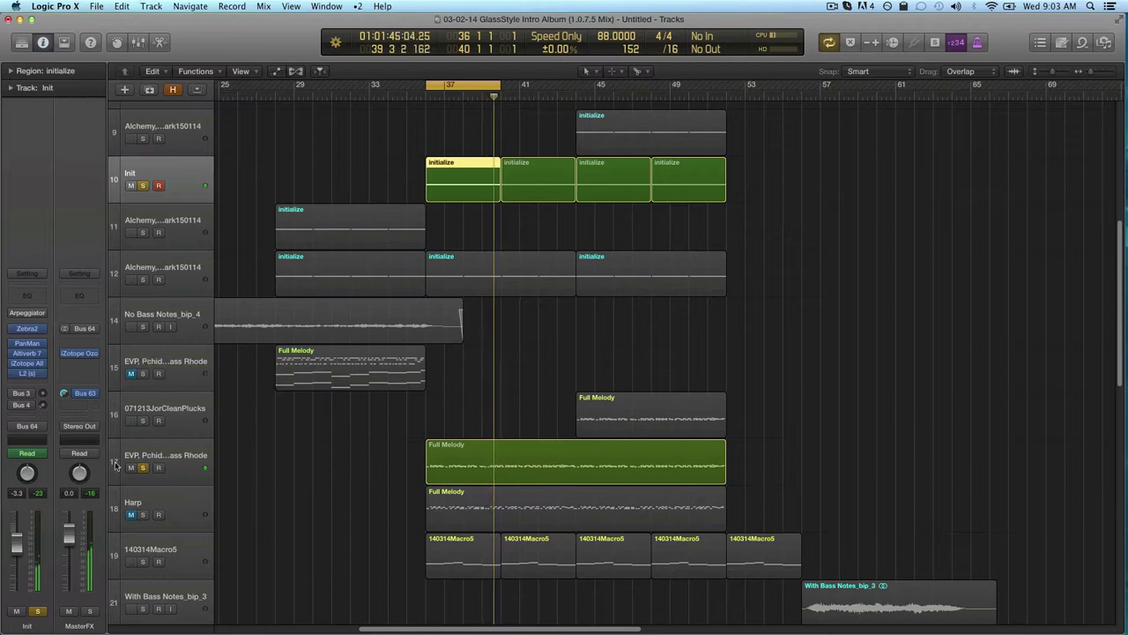
left_click(143, 467)
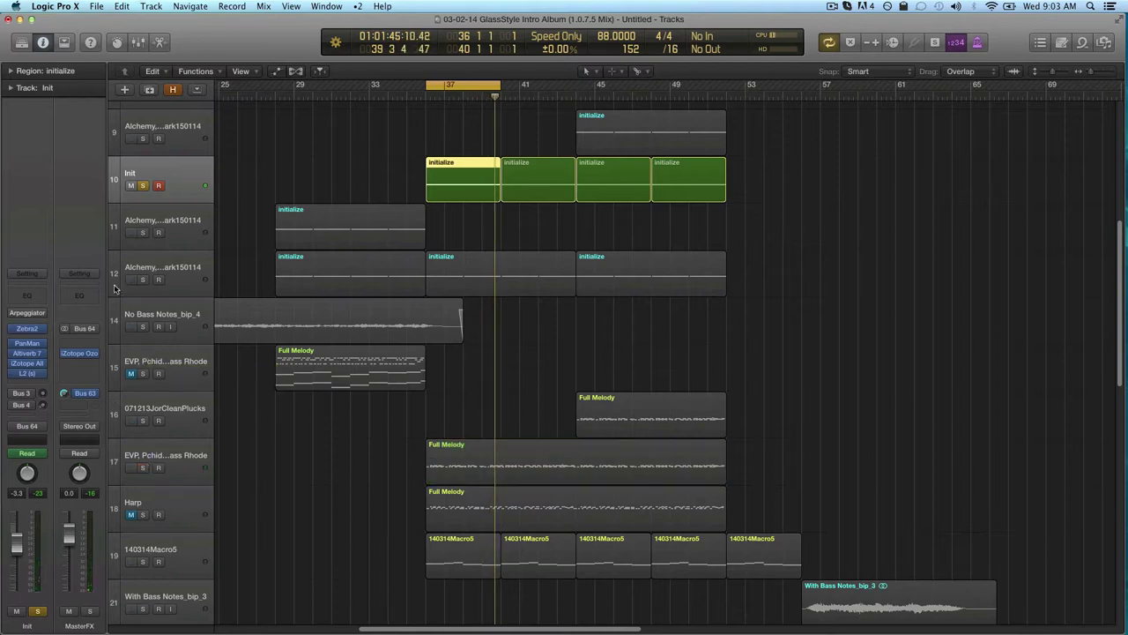
mouse_move(31, 354)
- Adjust PanMan's smoothing and LFO mode on the Init track, then stop playback and close it
left_click(28, 344)
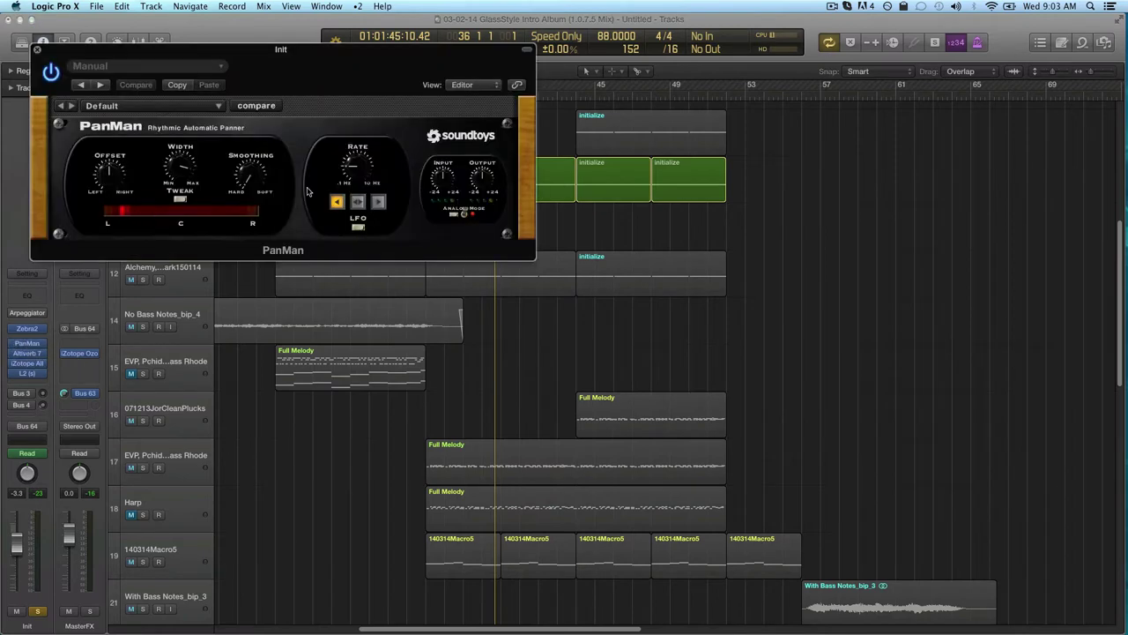
left_click_drag(257, 177, 252, 154)
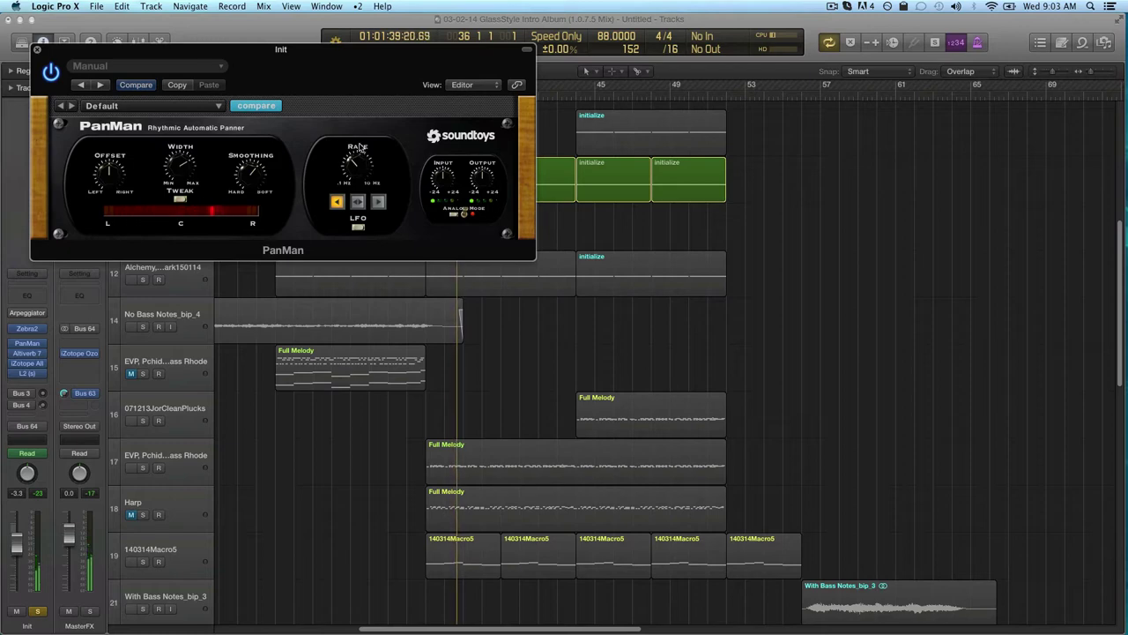
left_click(359, 201)
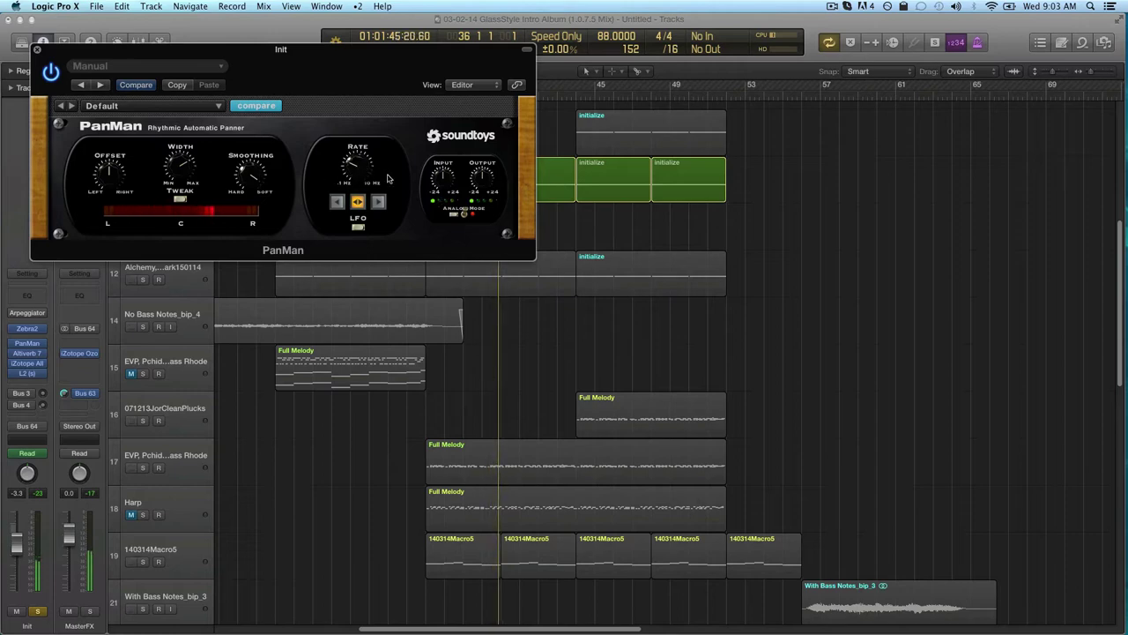
key("space")
left_click(37, 49)
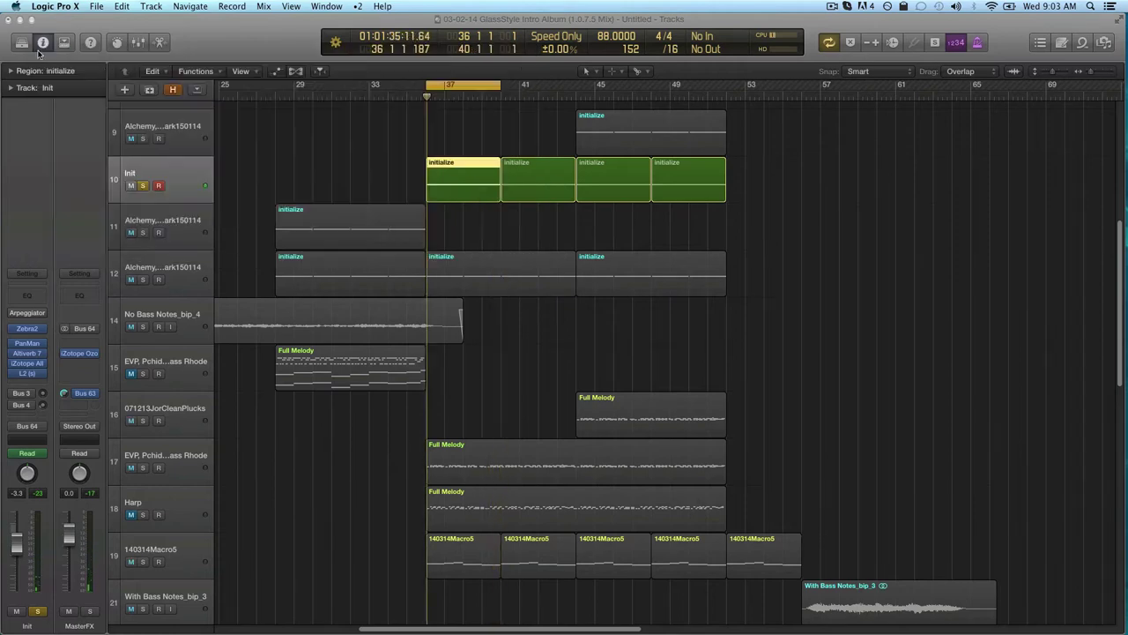
- Open Zebra2's synthesis view and remove OSC3, OSC4 and VCF1 from the patch
left_click(28, 329)
left_click(183, 83)
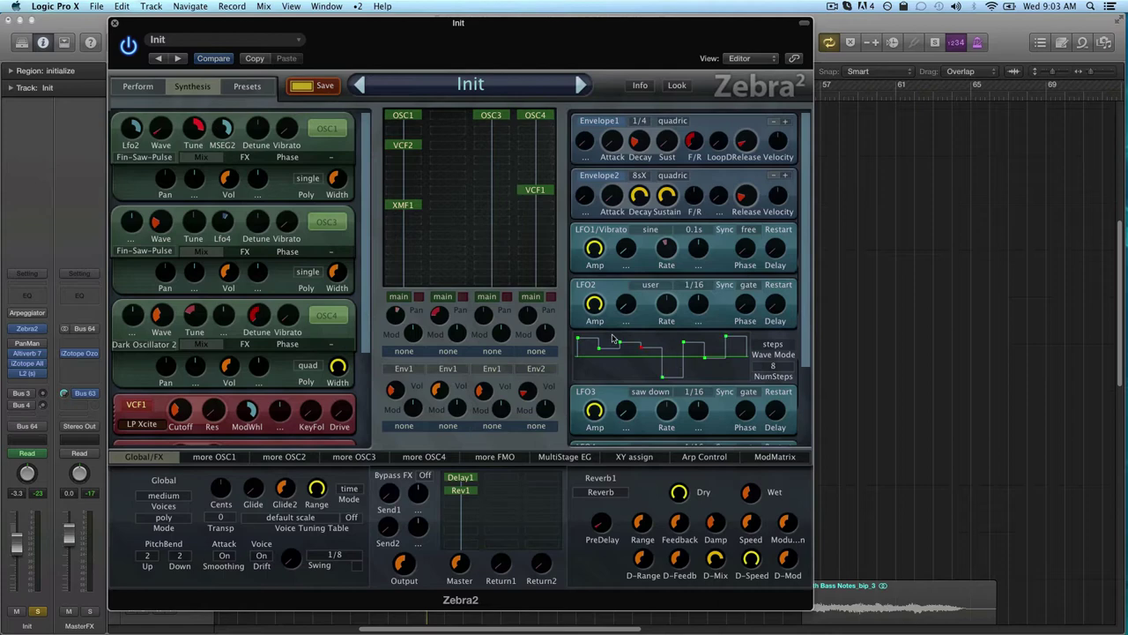
left_click(494, 120)
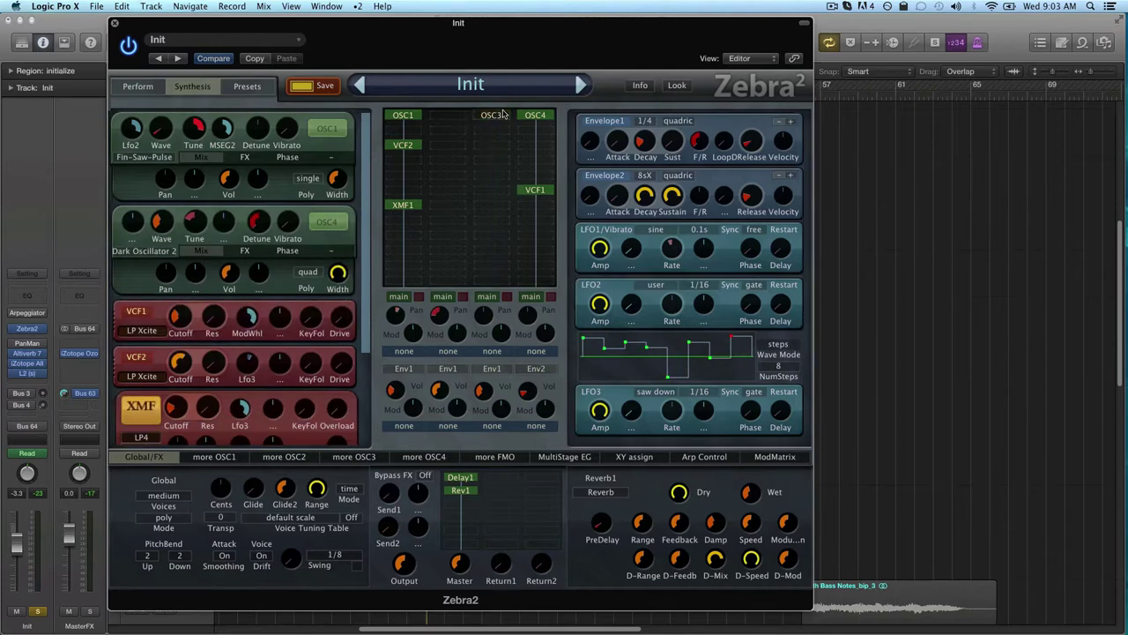
left_click(535, 119)
left_click(533, 196)
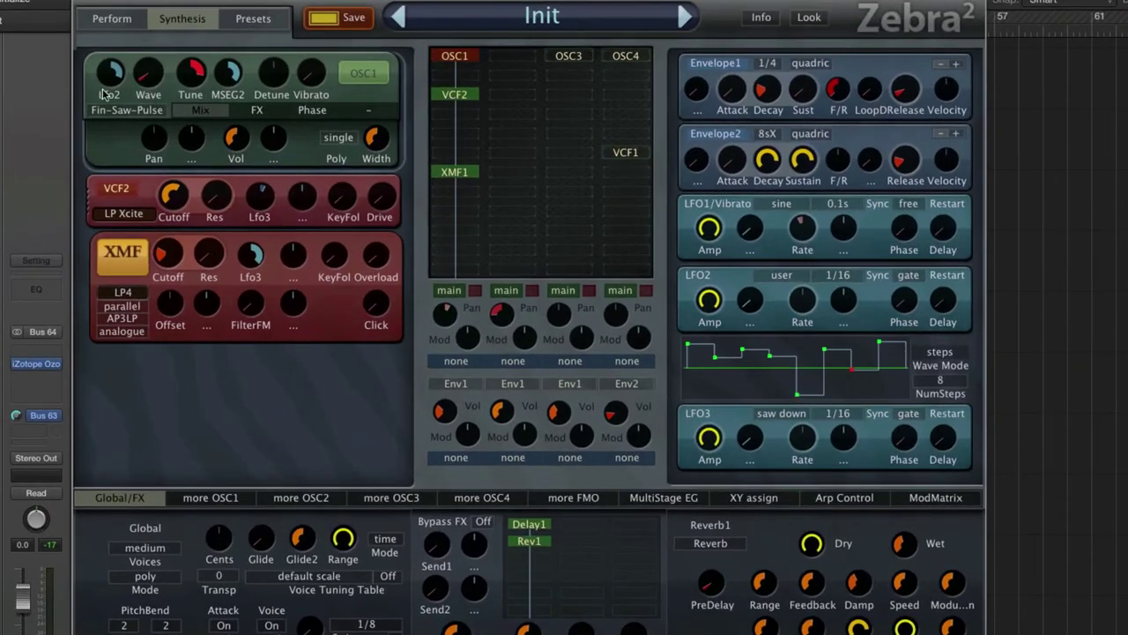
- Show OSC1's Wave 1 shape in Zebra2's GeoMorph wave editor
left_click(212, 499)
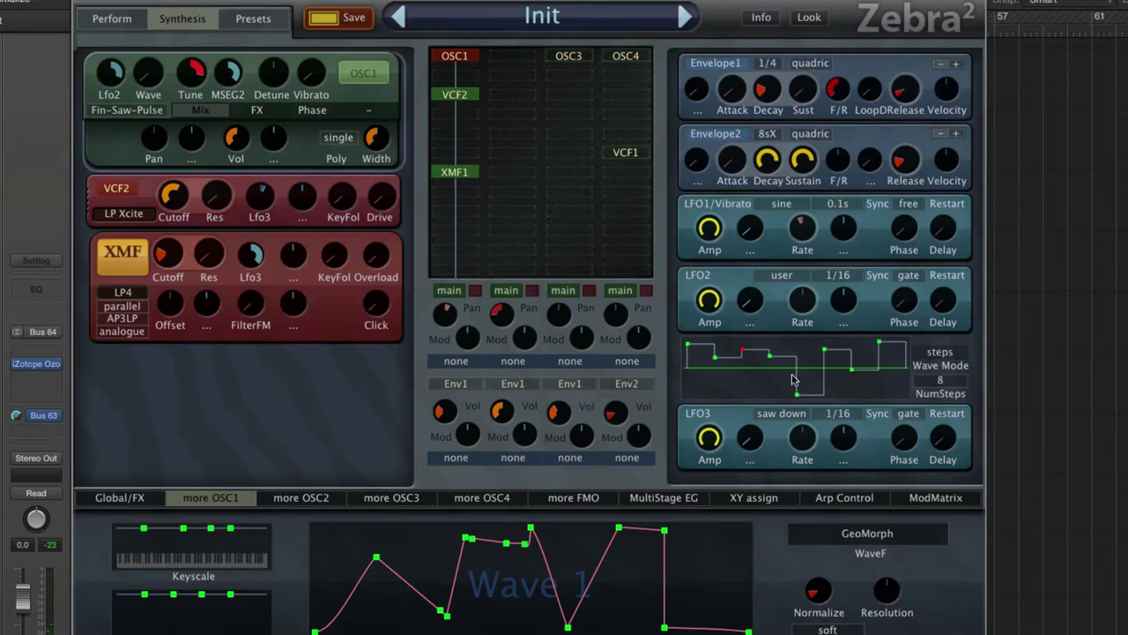
- Keep LFO2 on user, sweep OSC1's wave, and set OSC1's MSEG2 TuneModDepth to 48
left_click(782, 276)
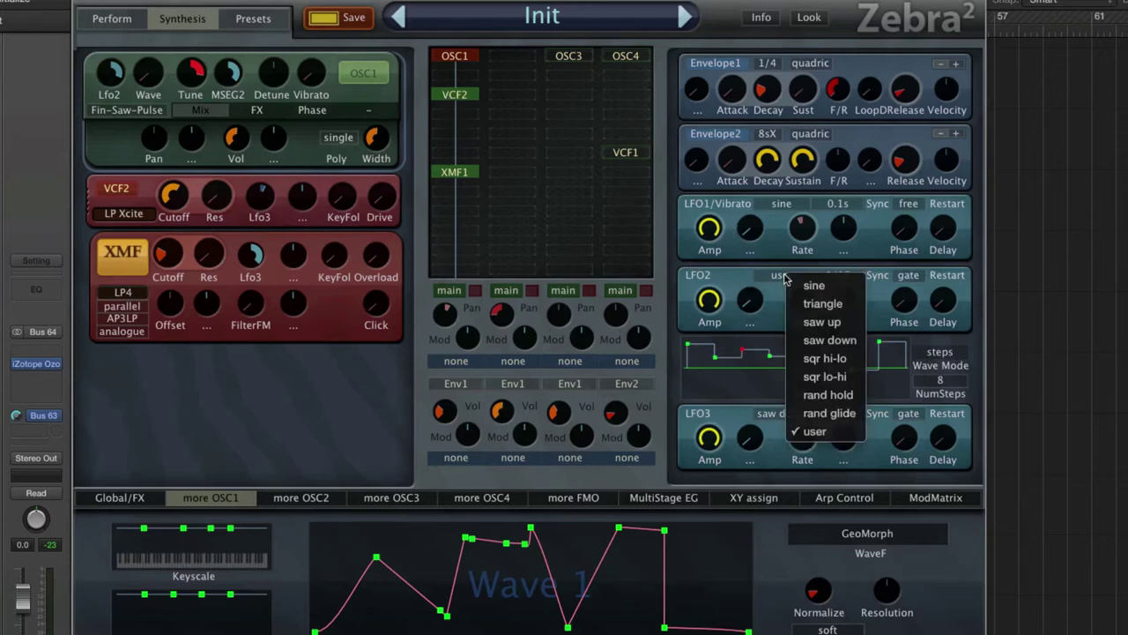
left_click(841, 432)
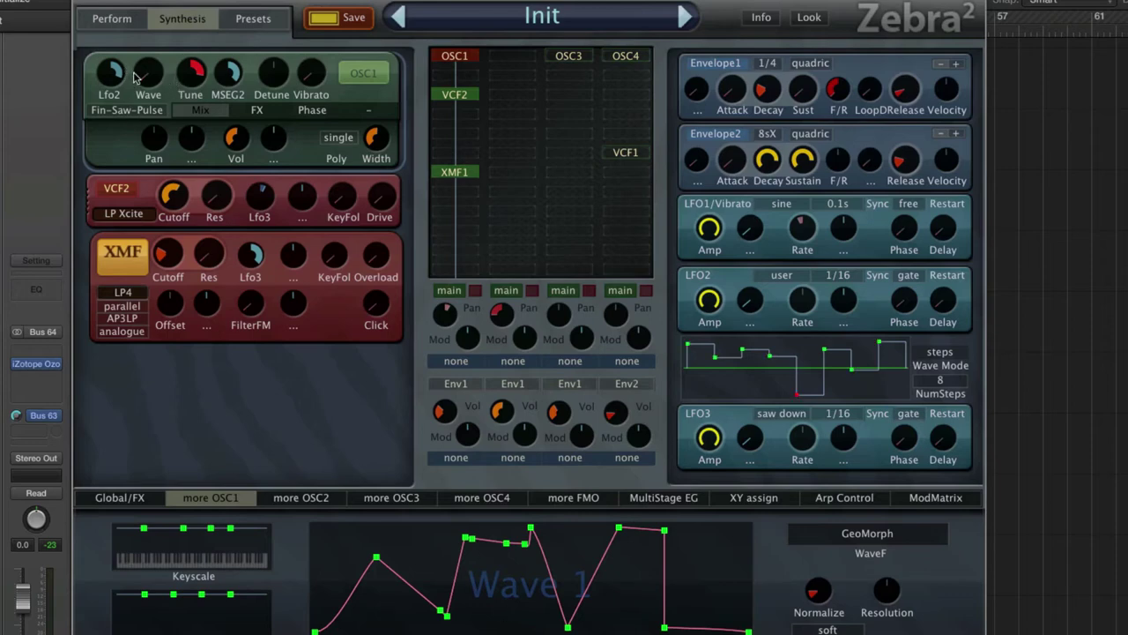
left_click_drag(139, 77, 174, 132)
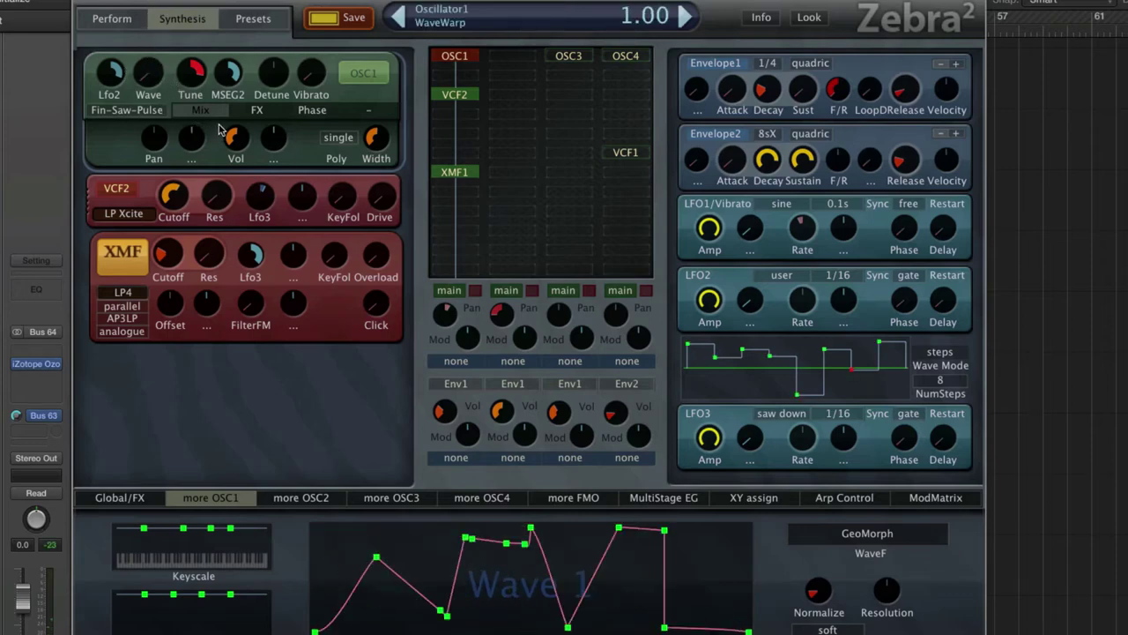
mouse_move(193, 82)
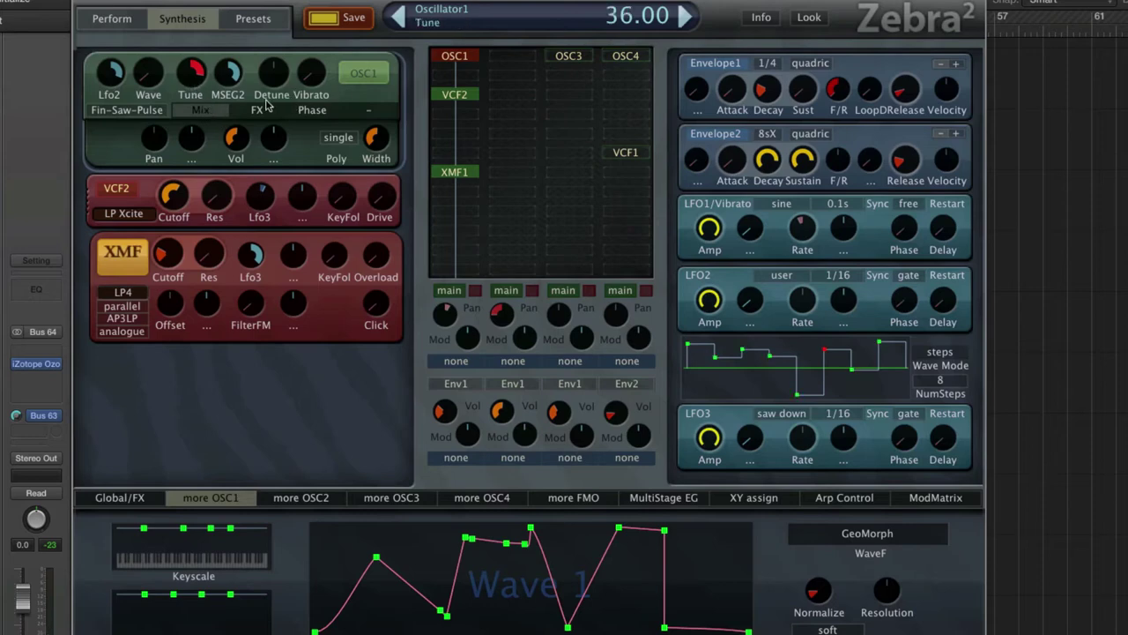
left_click_drag(227, 79, 229, 69)
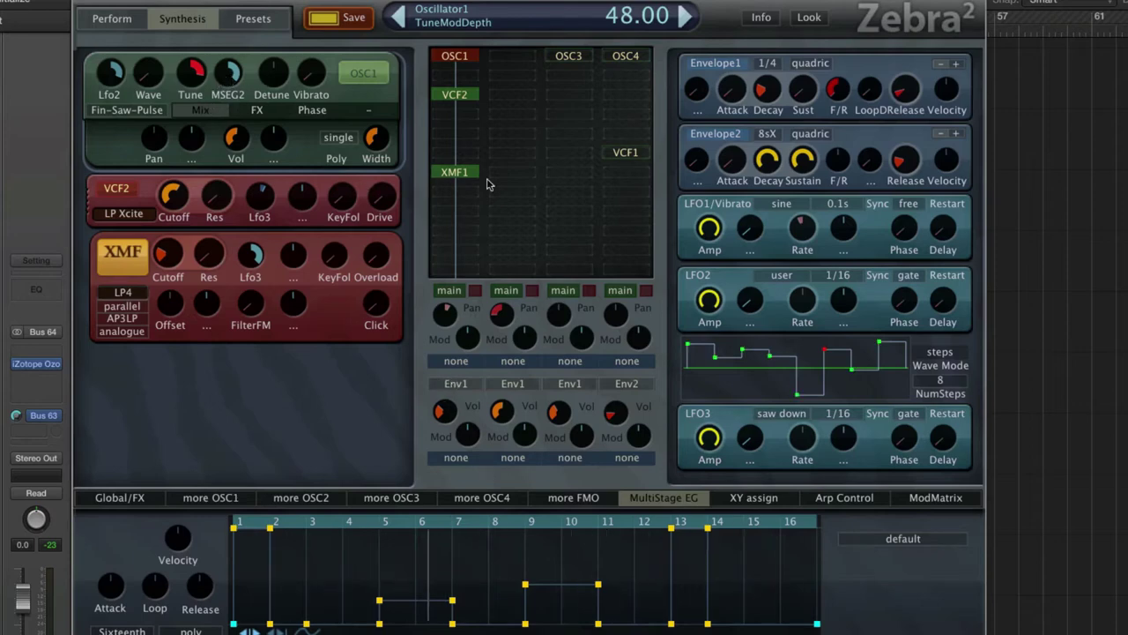
- Set the MultiStage EG value snap to 12 and drag the step-5 and step-9 nodes down
scroll(467, 564, "down", 3)
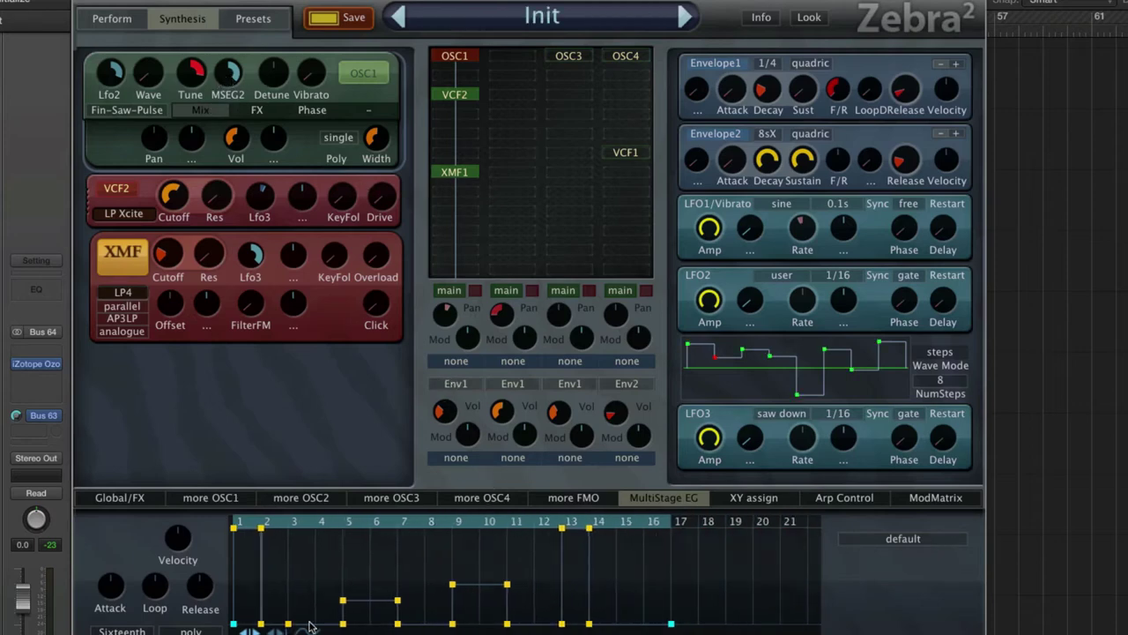
mouse_move(198, 84)
right_click(331, 575)
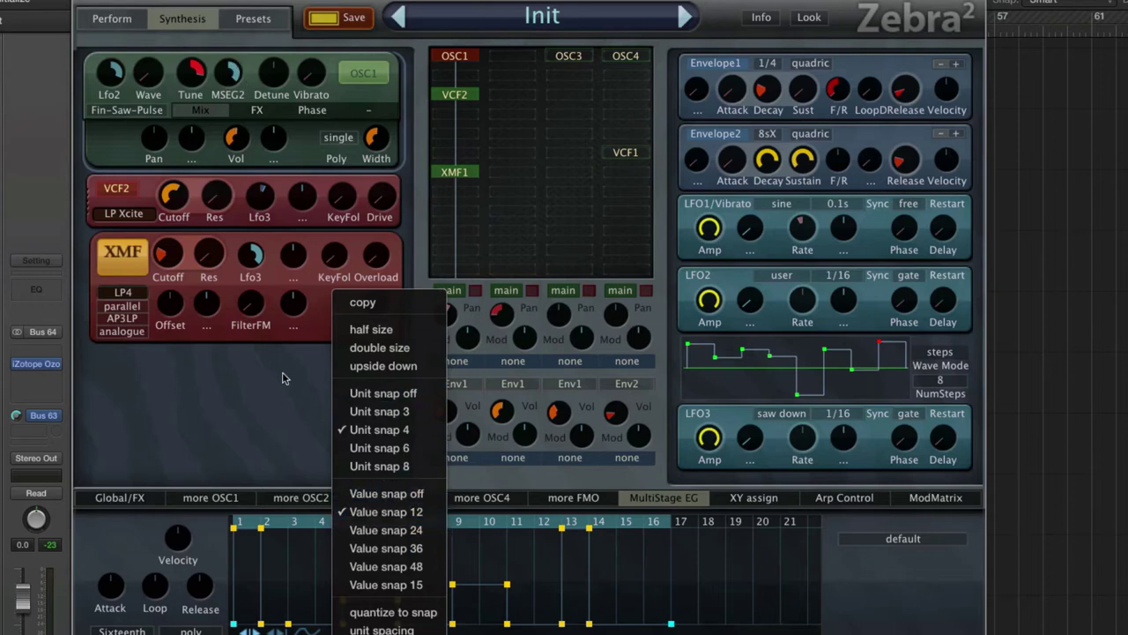
left_click(385, 511)
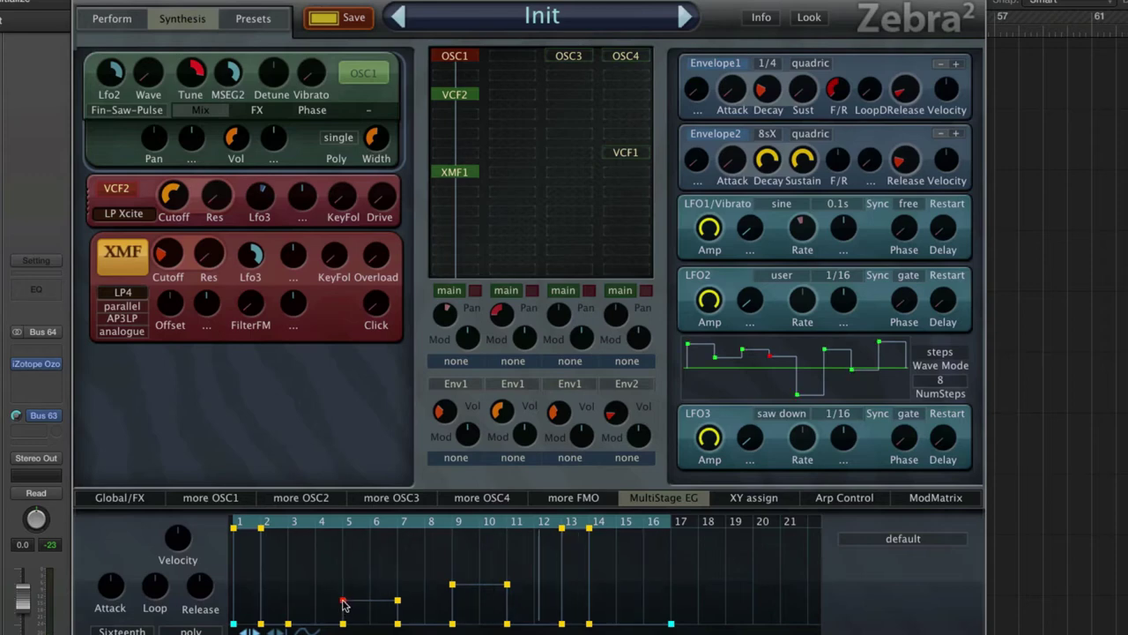
mouse_move(344, 607)
left_mouse_down()
mouse_move(341, 626)
mouse_move(336, 608)
left_mouse_up()
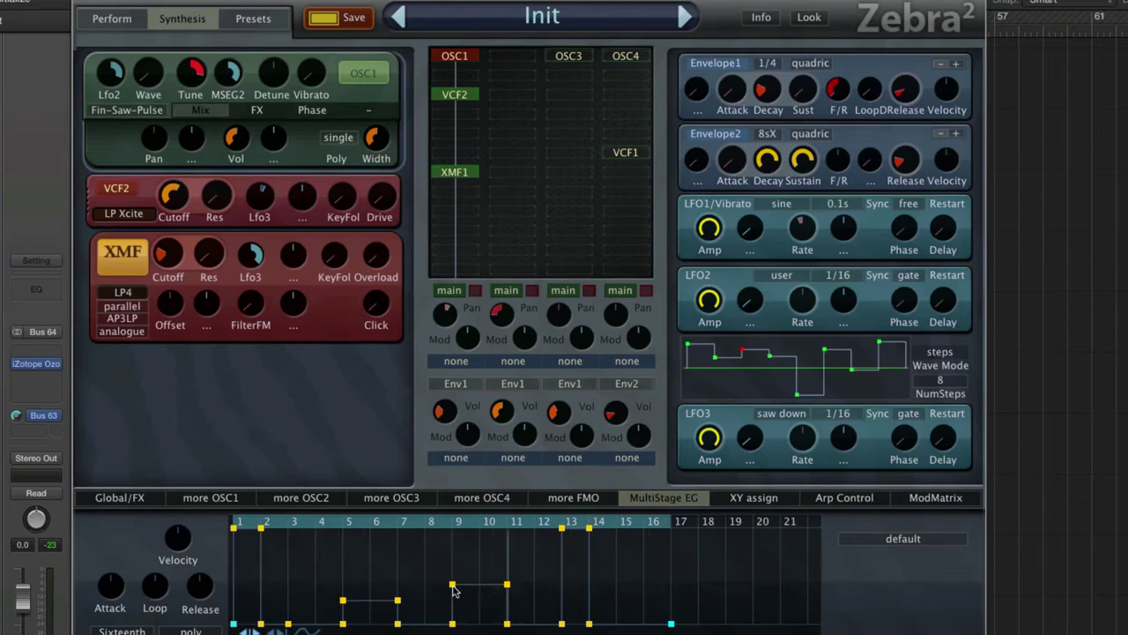
mouse_move(452, 585)
left_mouse_down()
mouse_move(445, 623)
mouse_move(443, 587)
left_mouse_up()
- View OSC1's FX page with Exophase and PhaseDist, then switch to its Phase page
left_click(272, 115)
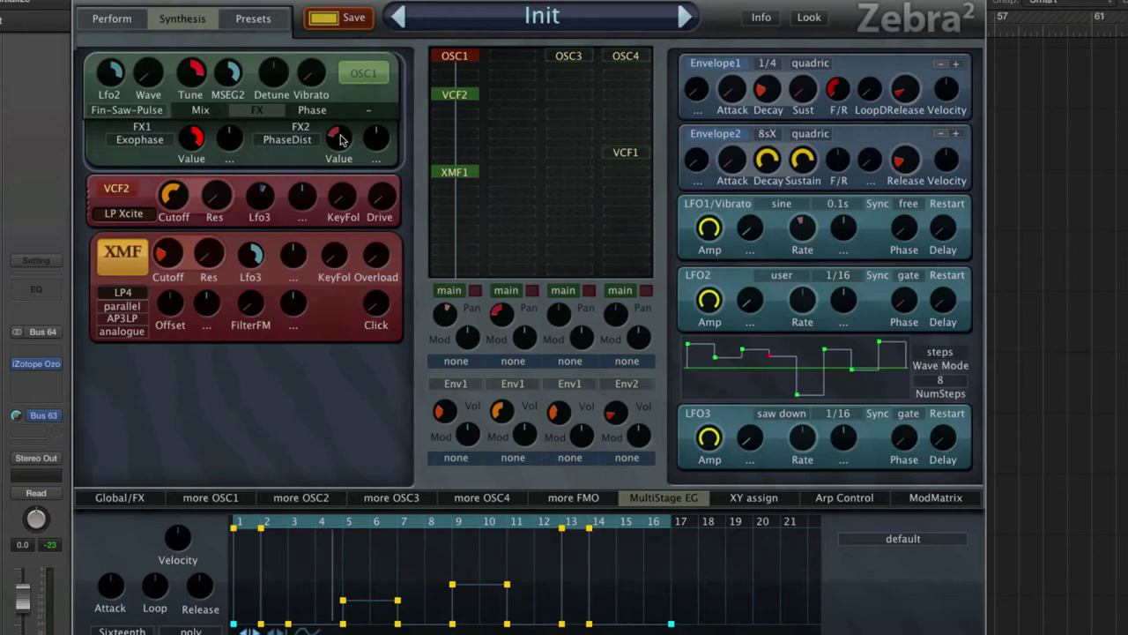
mouse_move(338, 141)
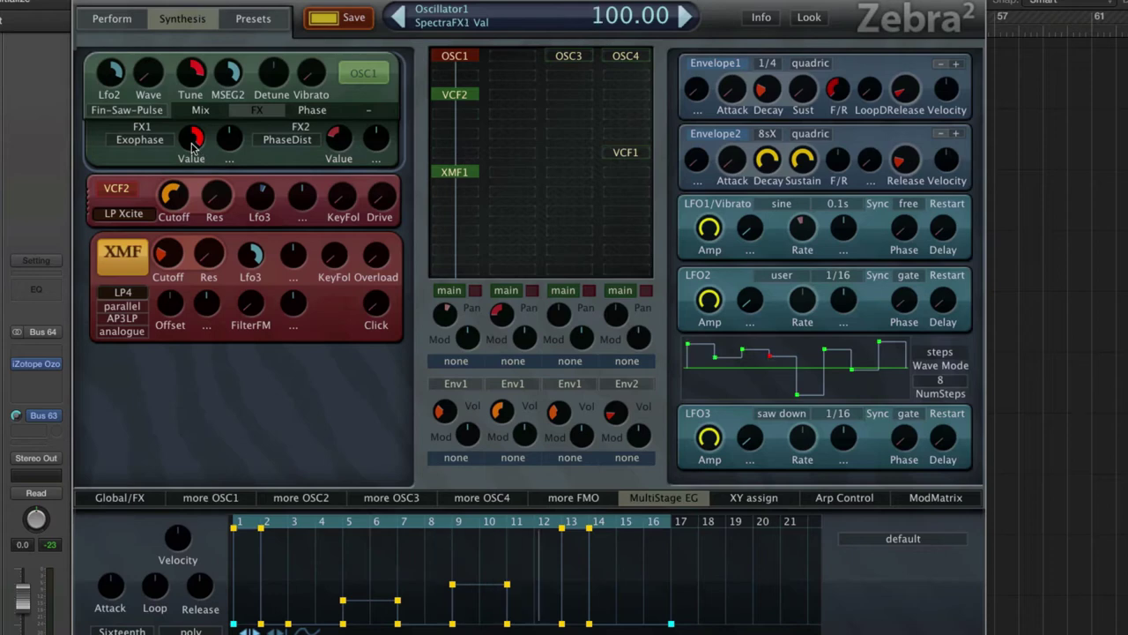
left_click(333, 110)
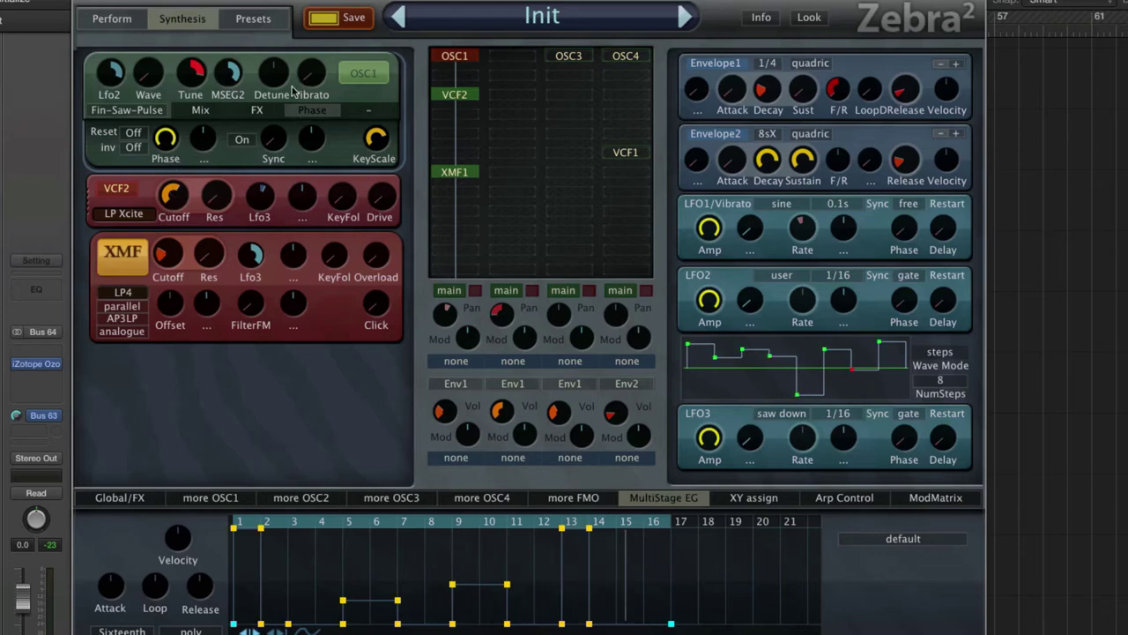
- Return OSC1 to its Mix view, select VCF2, and keep LFO3 on a saw-down wave
left_click(254, 110)
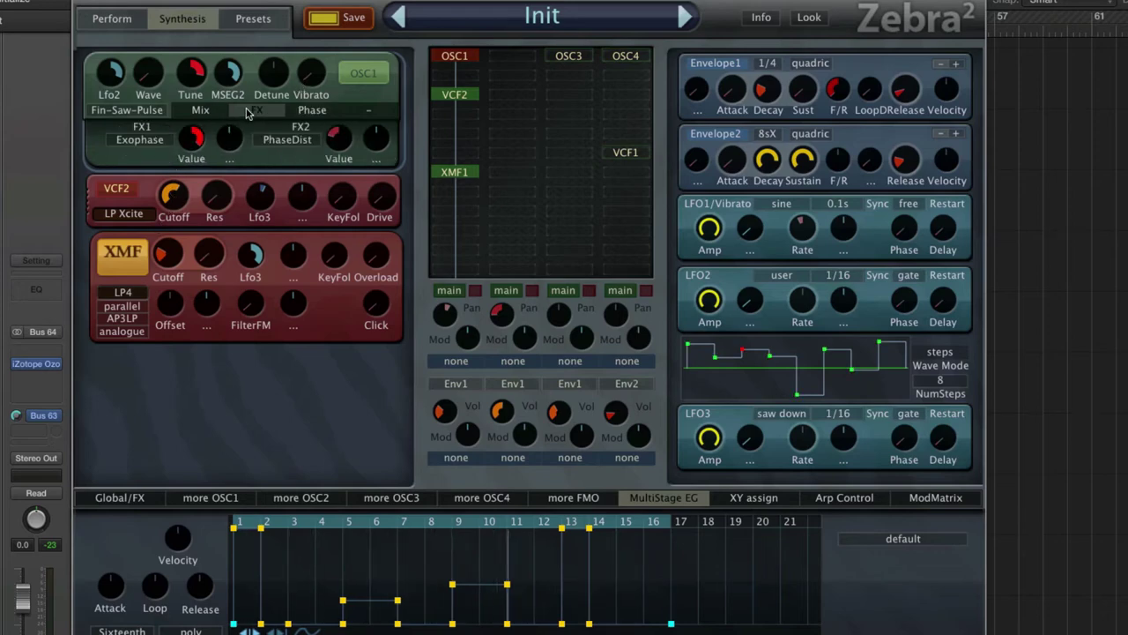
left_click(201, 110)
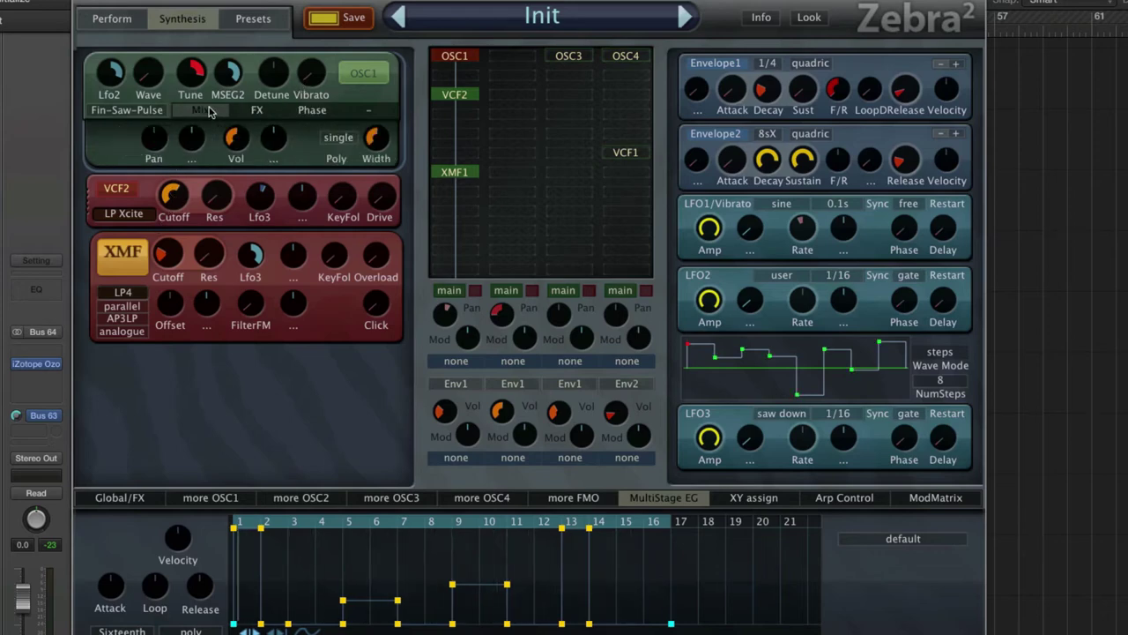
left_click(452, 91)
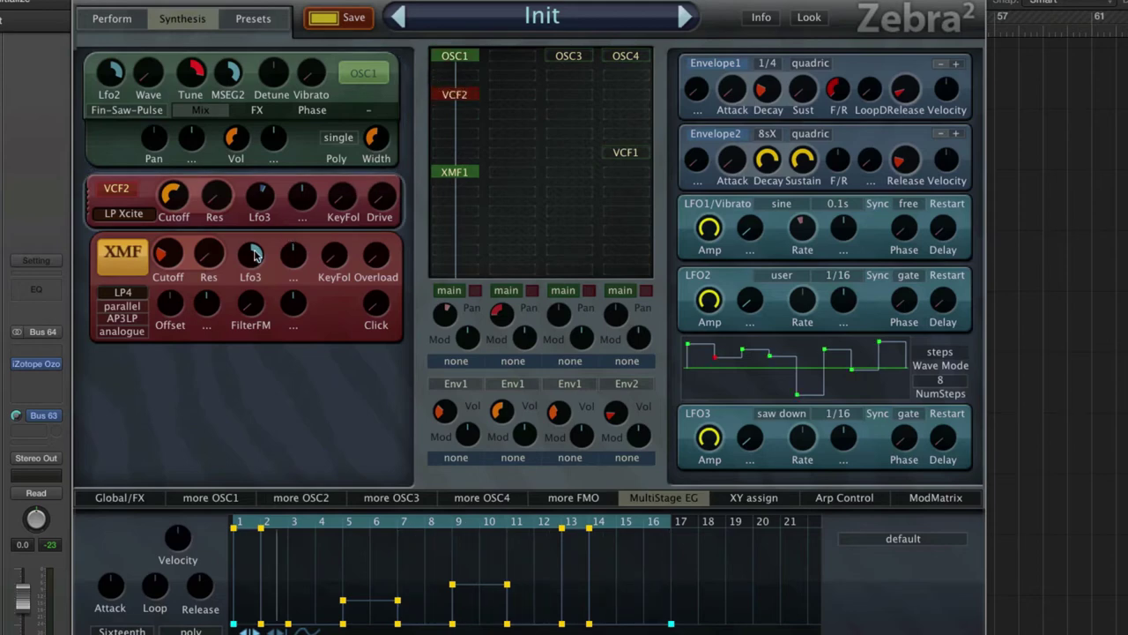
mouse_move(256, 208)
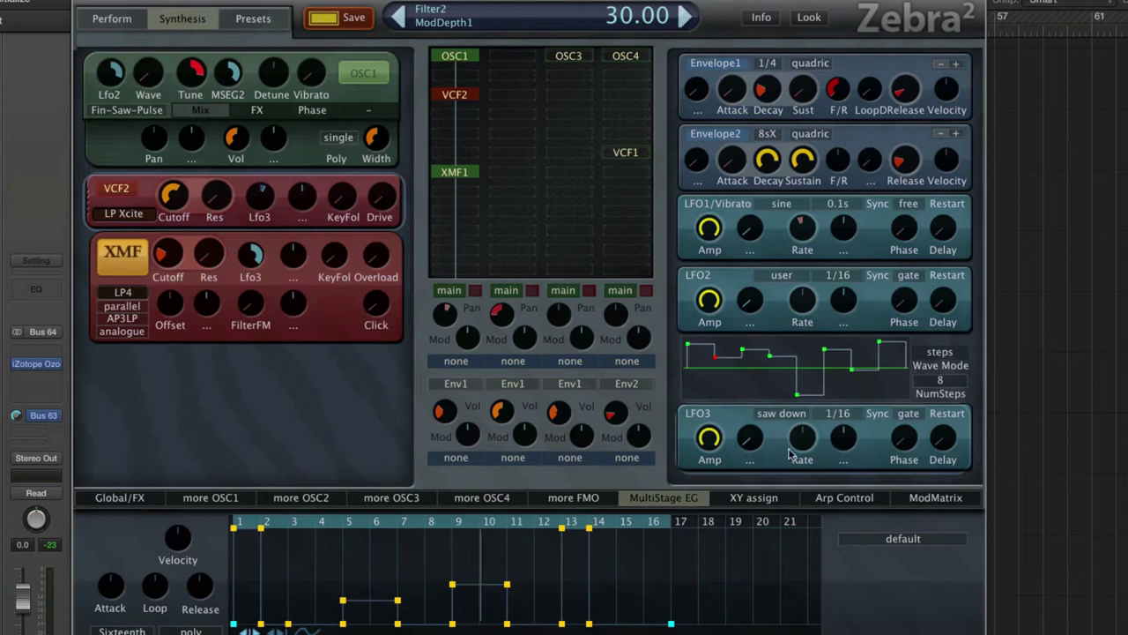
left_click(787, 414)
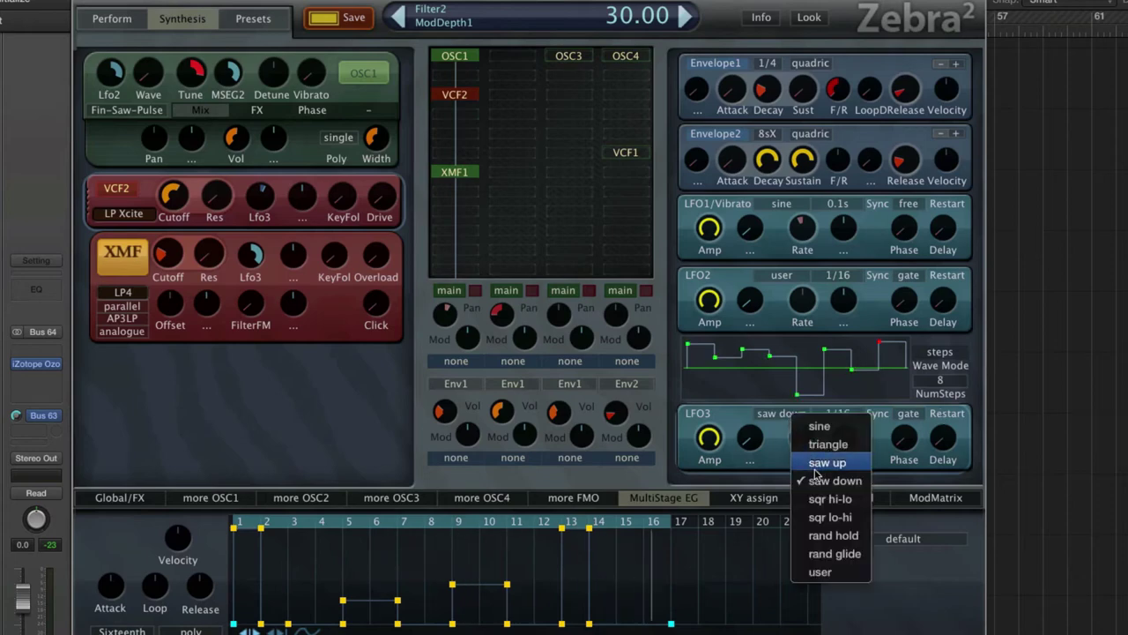
left_click(840, 419)
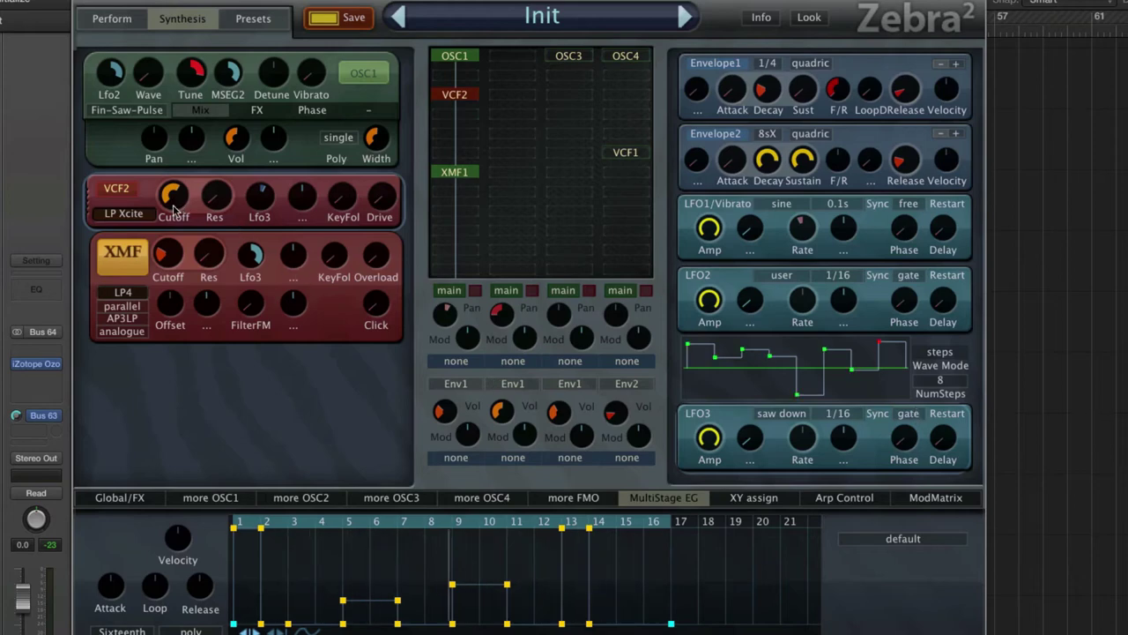
- Set VCF2's cutoff to 90 and its LFO3 modulation depth to 48
left_click_drag(266, 209, 266, 171)
left_click_drag(176, 198, 182, 167)
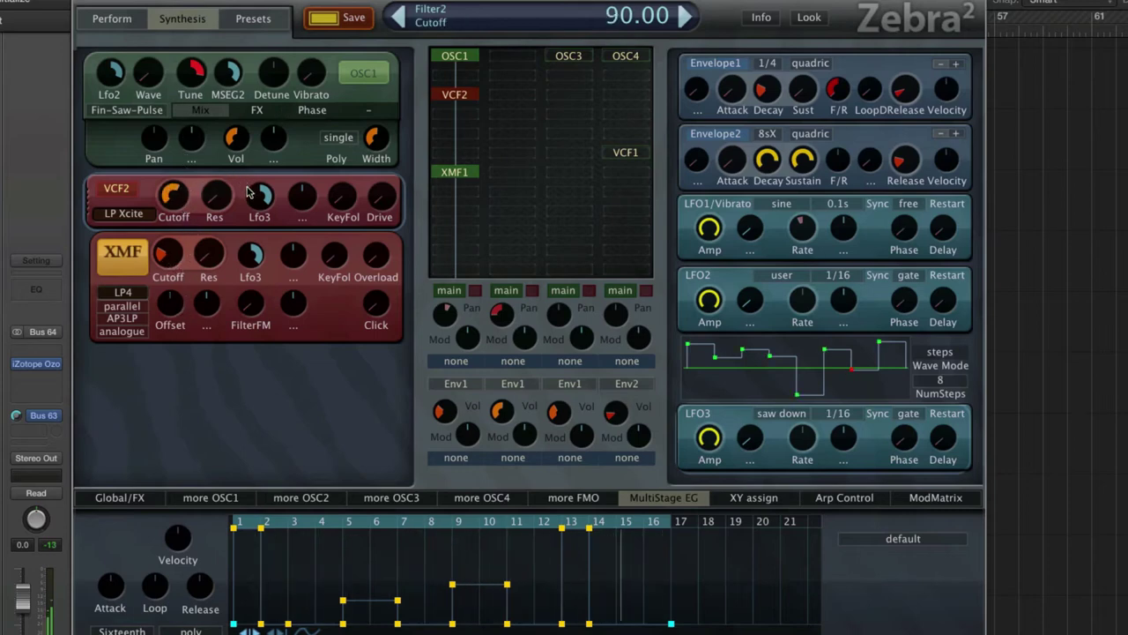
left_click_drag(260, 196, 258, 255)
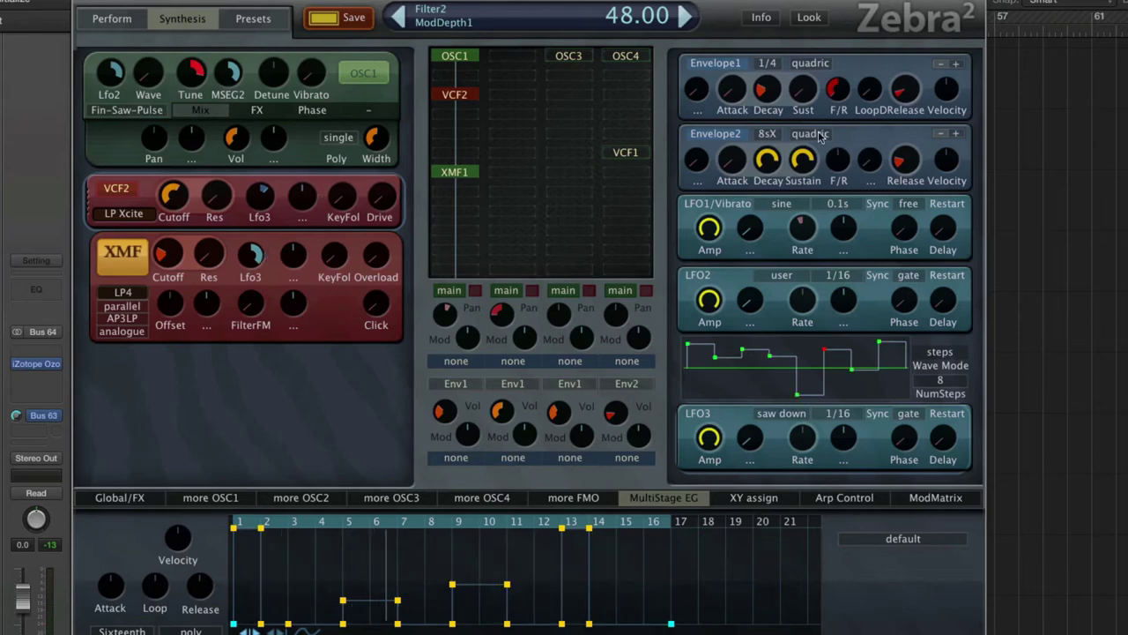
- Keep Envelope1's timebase at 1/4, lengthen its decay, then bring it back to about 25
left_click(767, 63)
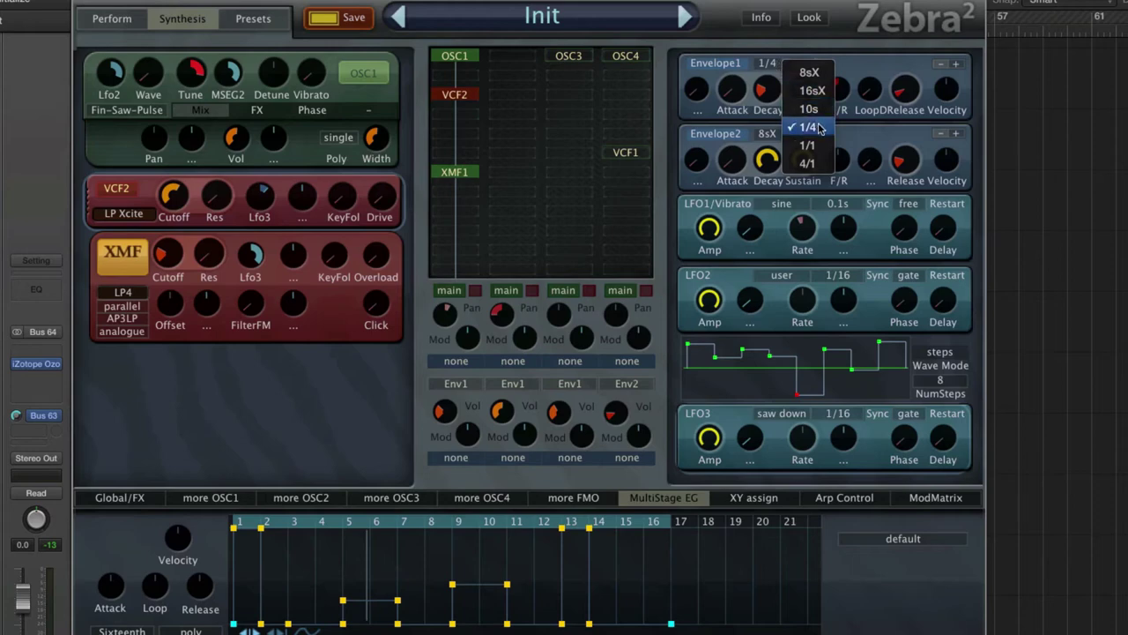
left_click(763, 94)
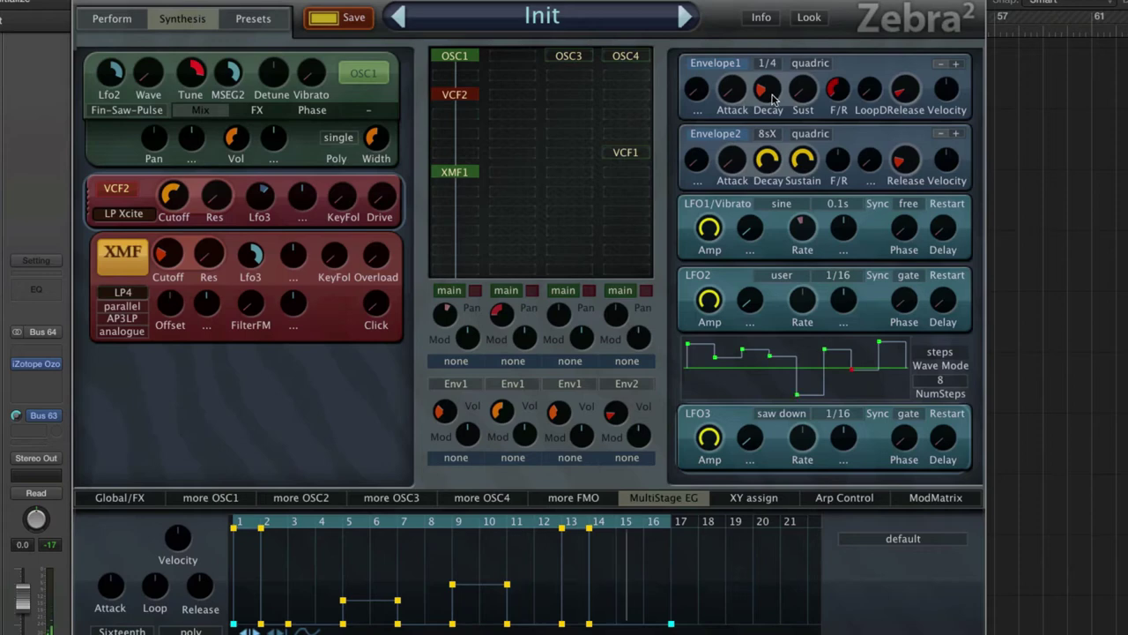
scroll(772, 98, "up", 2)
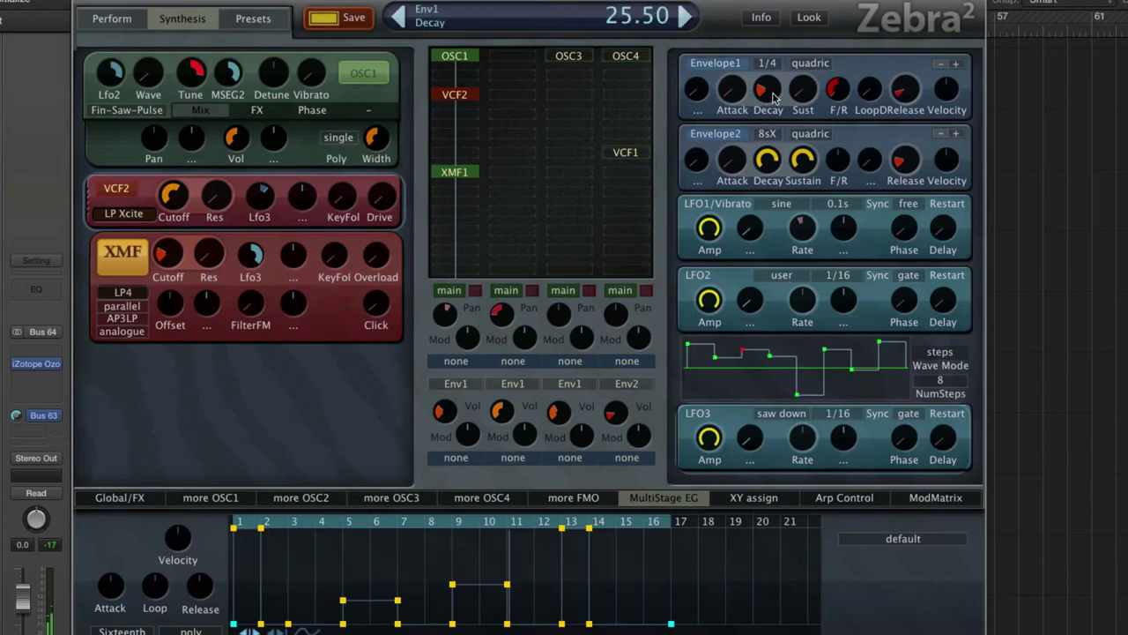
left_click_drag(773, 99, 781, 43)
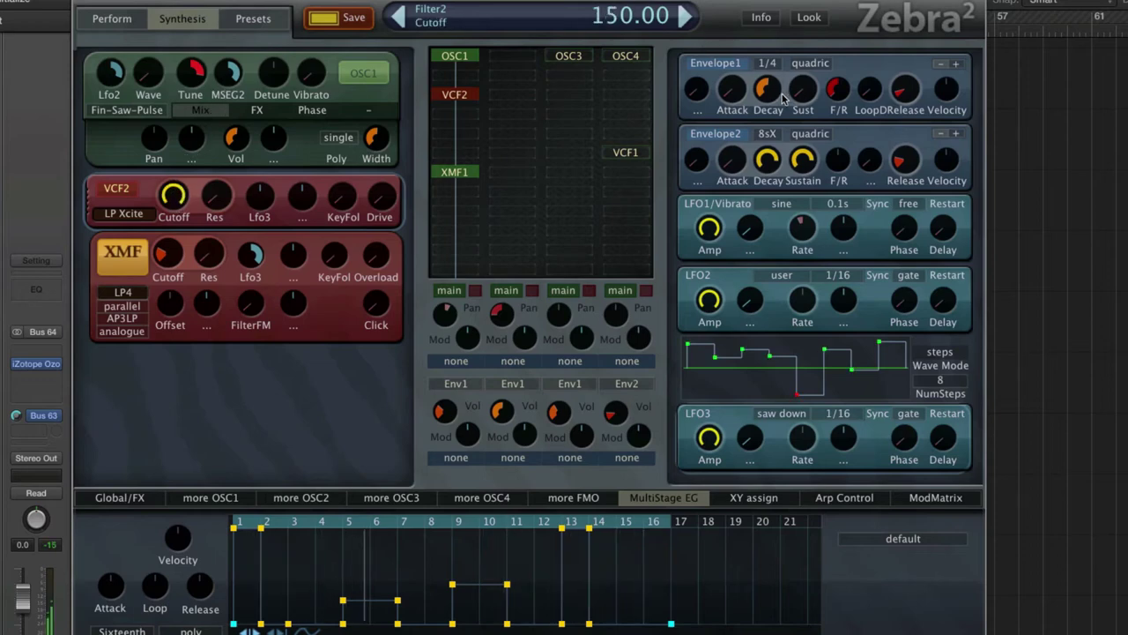
left_click_drag(772, 122, 770, 92)
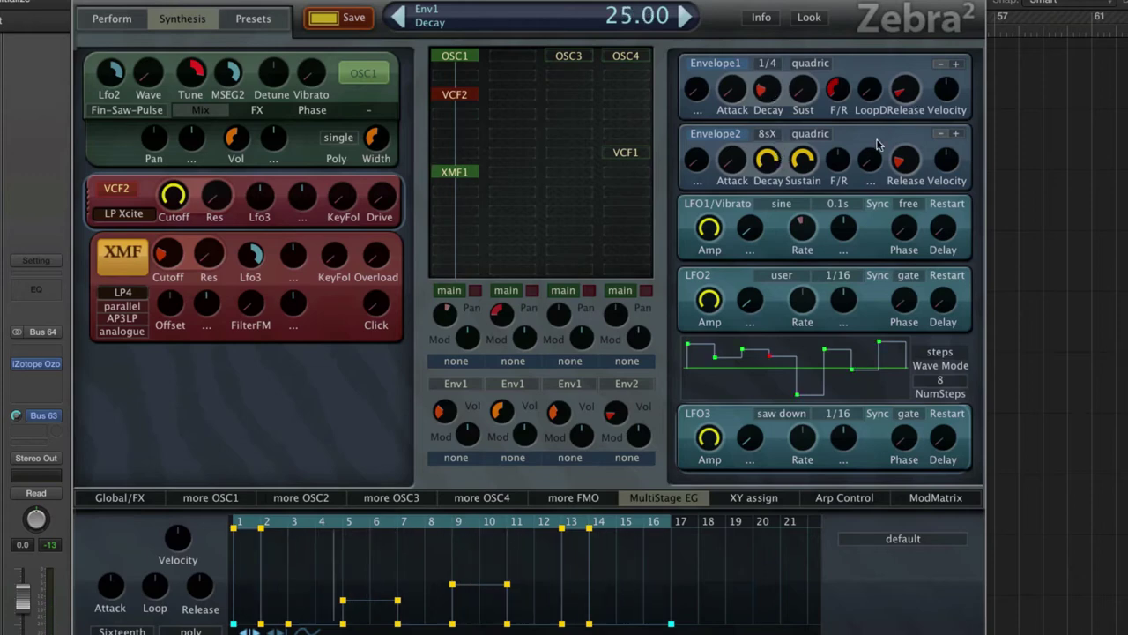
- Switch the lower panel to the ModMatrix, showing MSEG1 routed to ENV1: Sustain and OSC1: Tune
left_click(928, 499)
mouse_move(772, 97)
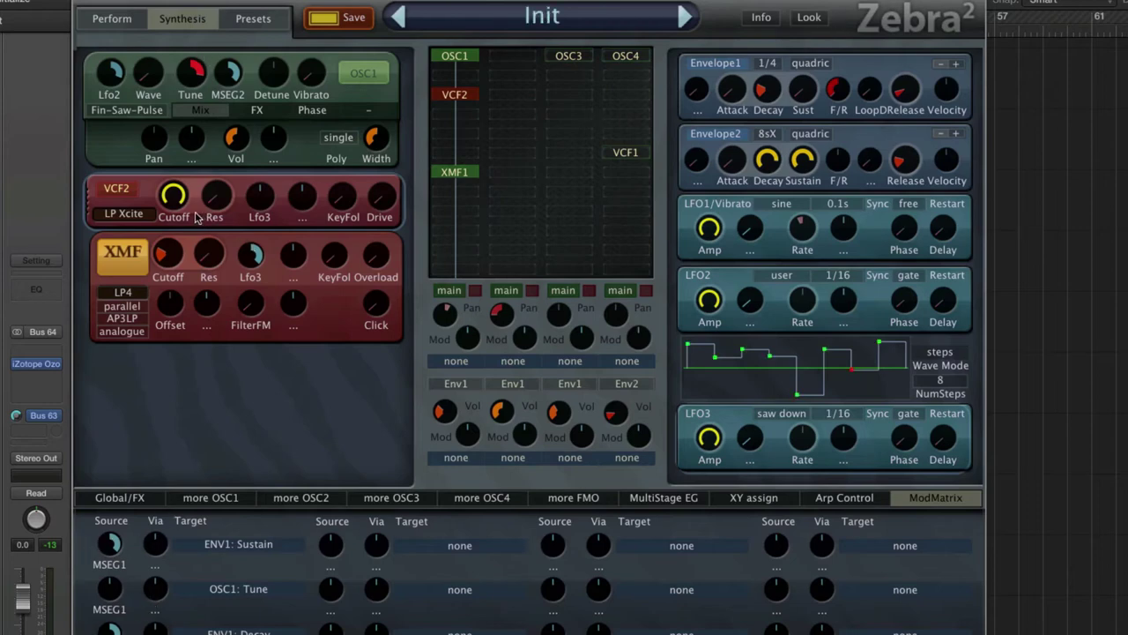
mouse_move(263, 199)
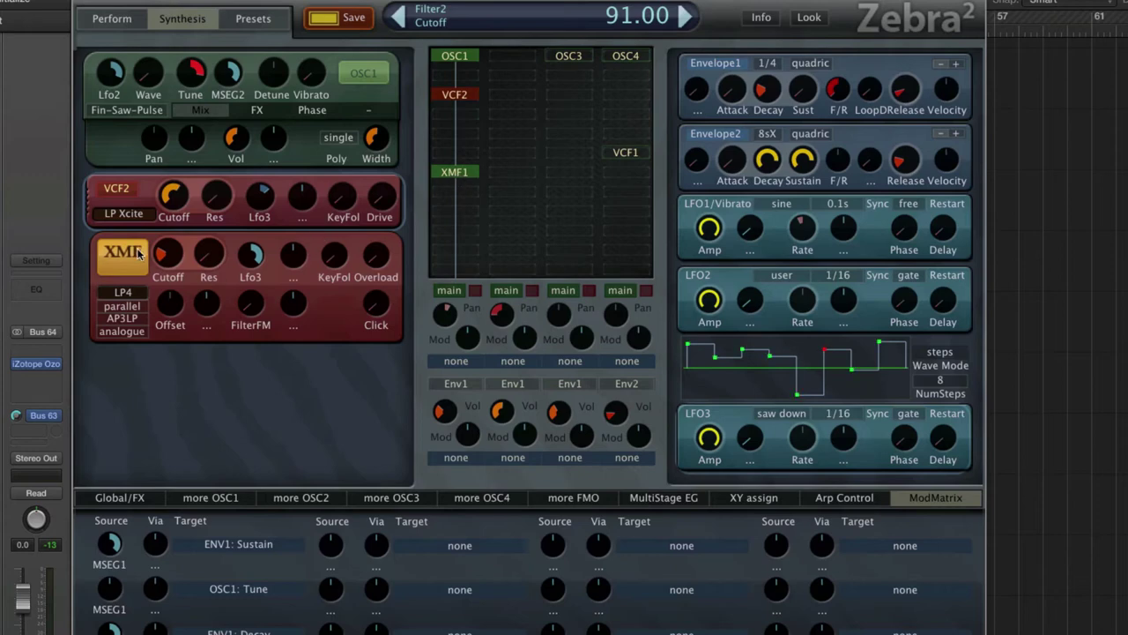
left_click(142, 321)
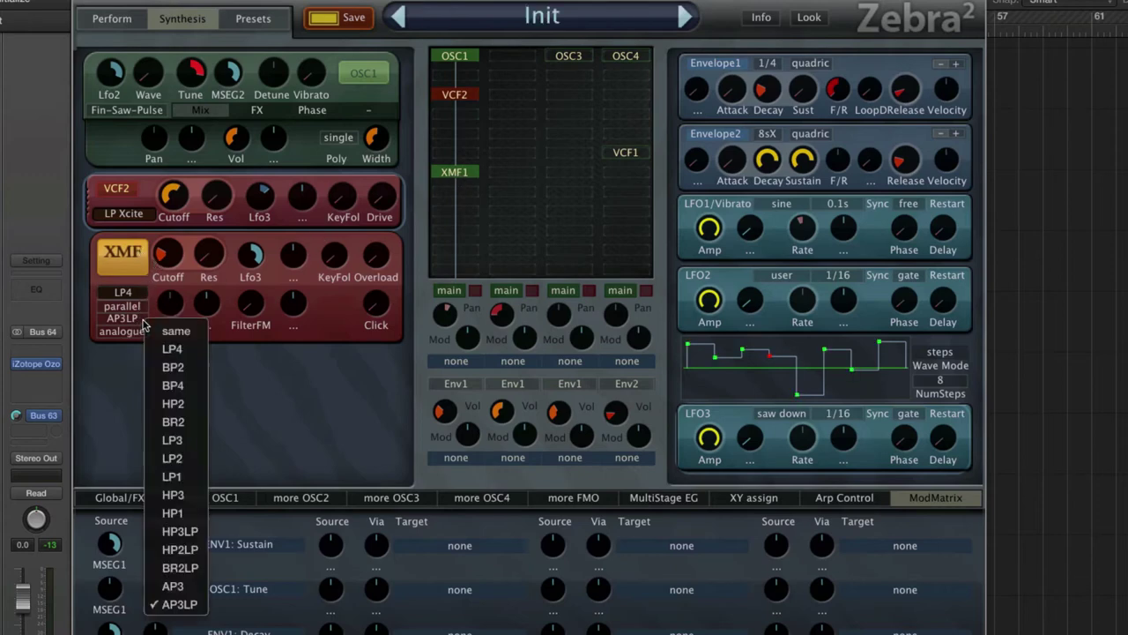
left_click(129, 341)
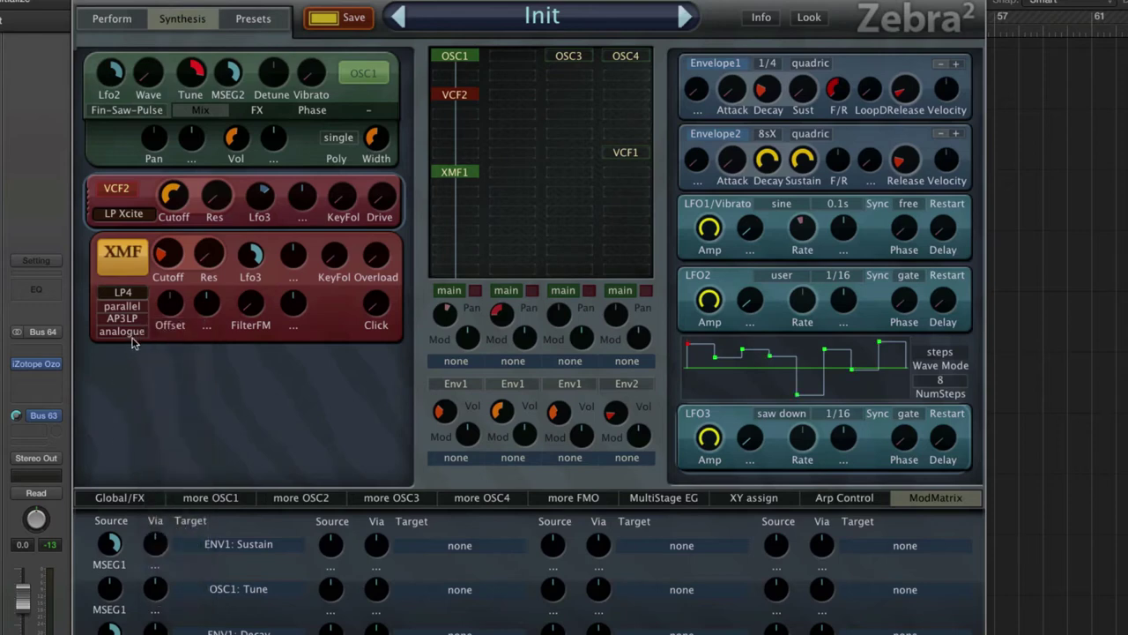
mouse_move(179, 256)
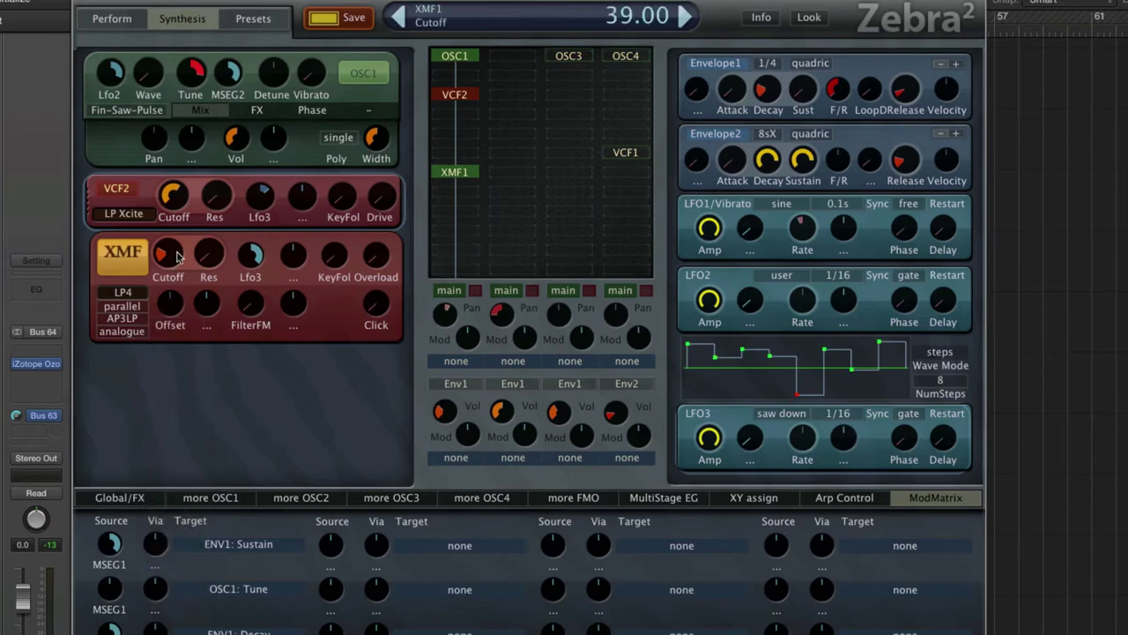
mouse_move(252, 262)
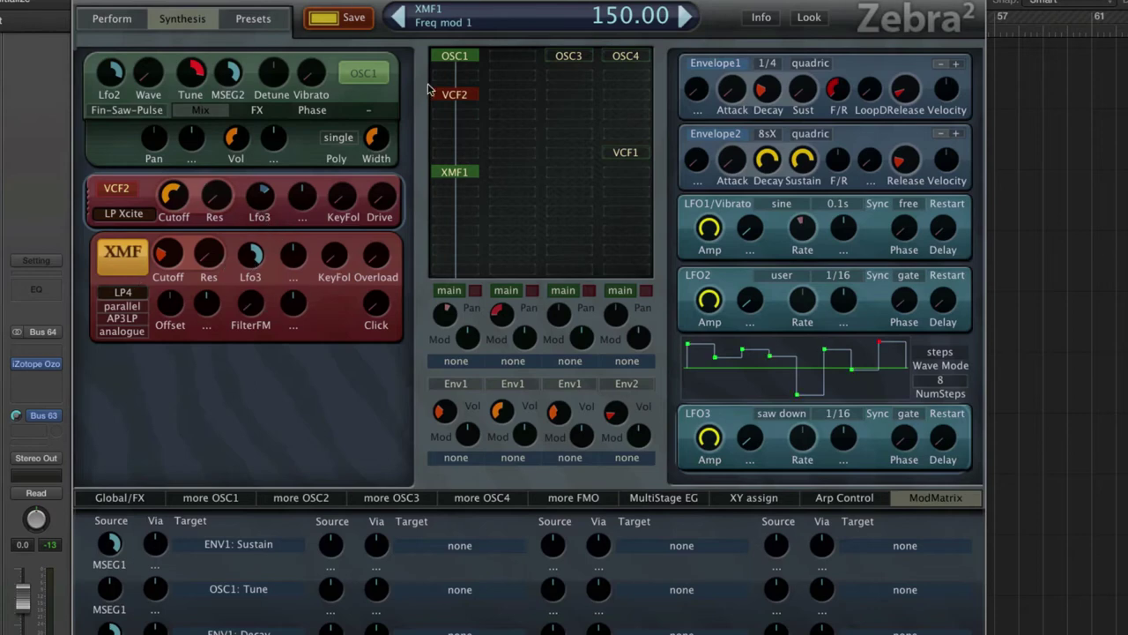
- Leave Envelope1's timebase at 1/4, change its loop mode from LoopD to none, and reopen the loop choices
left_click(778, 67)
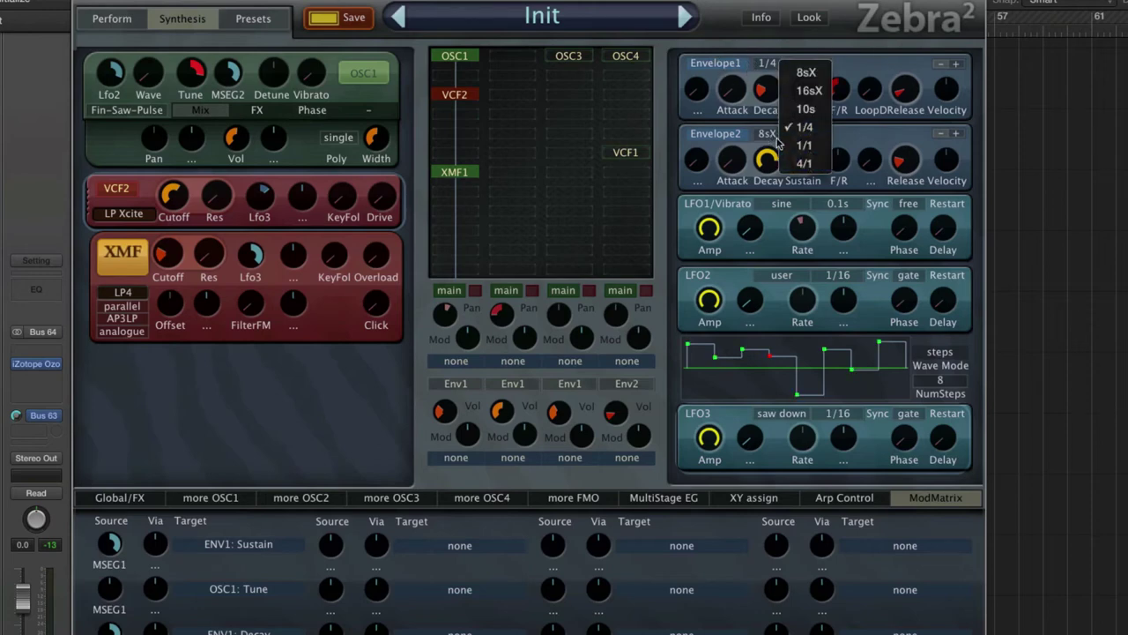
left_click(787, 114)
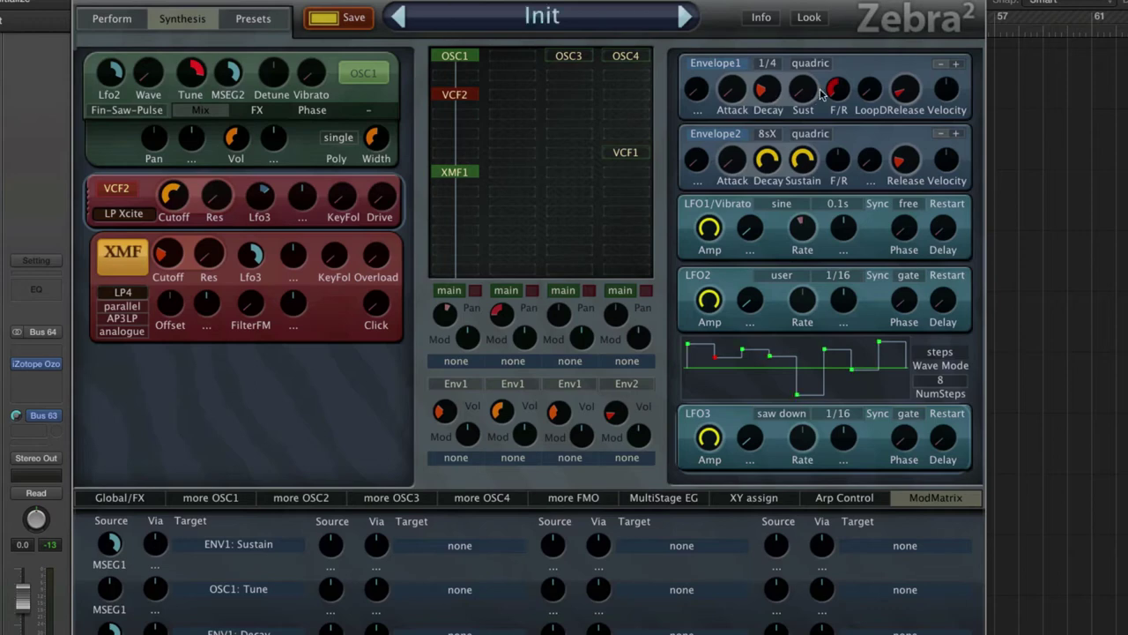
left_click(875, 96)
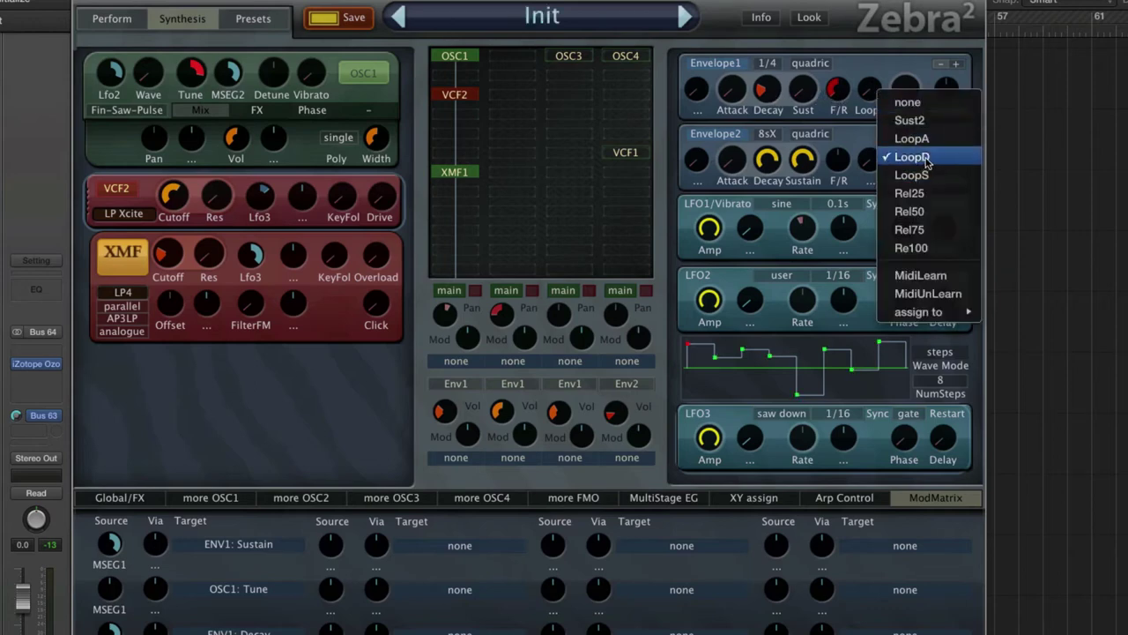
left_click(908, 102)
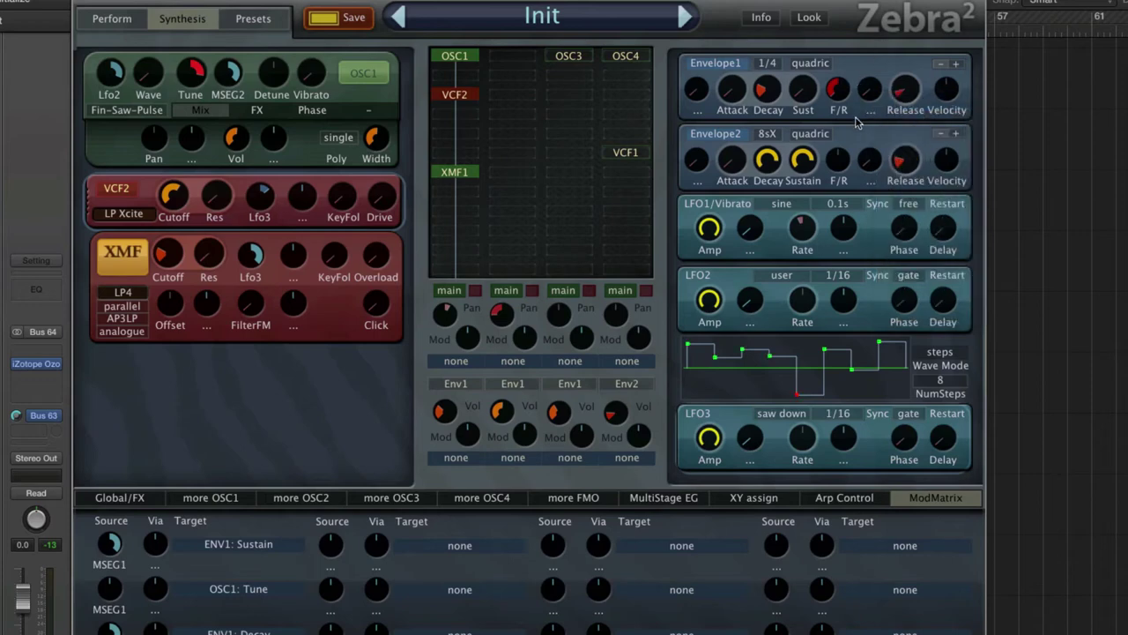
left_click(869, 89)
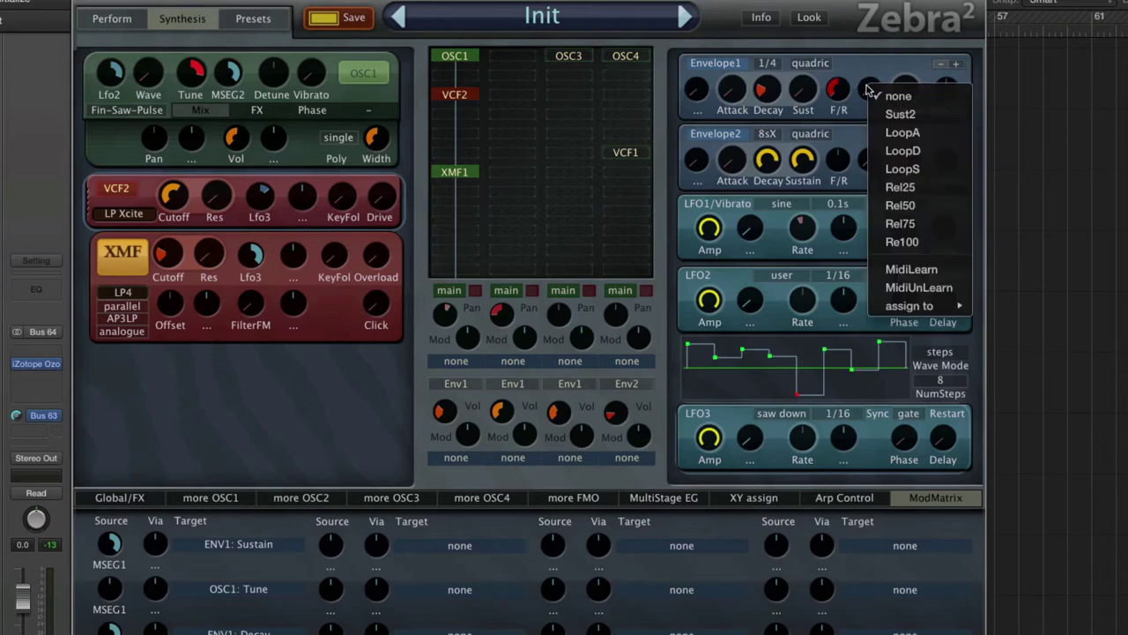
- Set Envelope1's loop mode back to LoopD and its Fall/Rise to -100
left_click(942, 153)
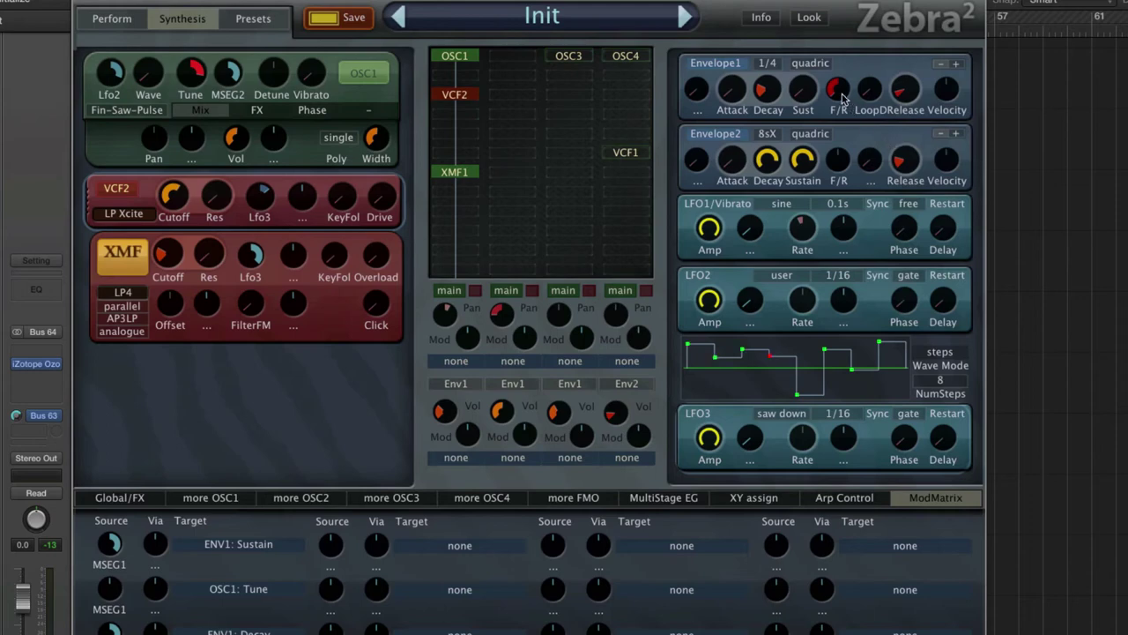
left_click_drag(842, 97, 851, 97)
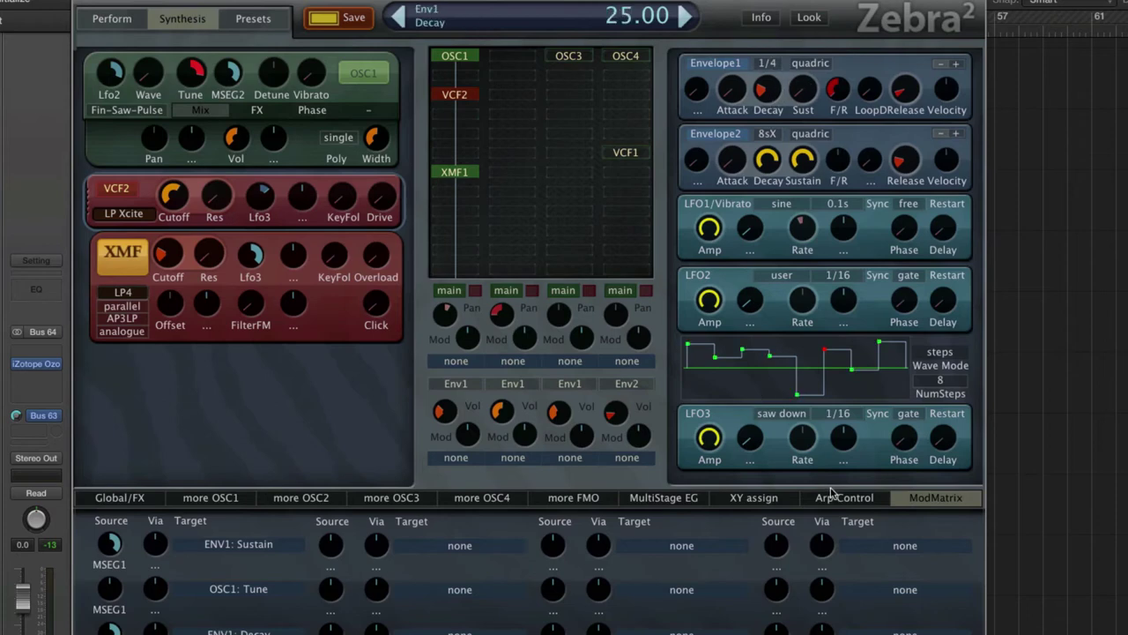
- Show the MultiStage EG editor zoomed in, and lower VCF2's cutoff to 63
left_click(648, 499)
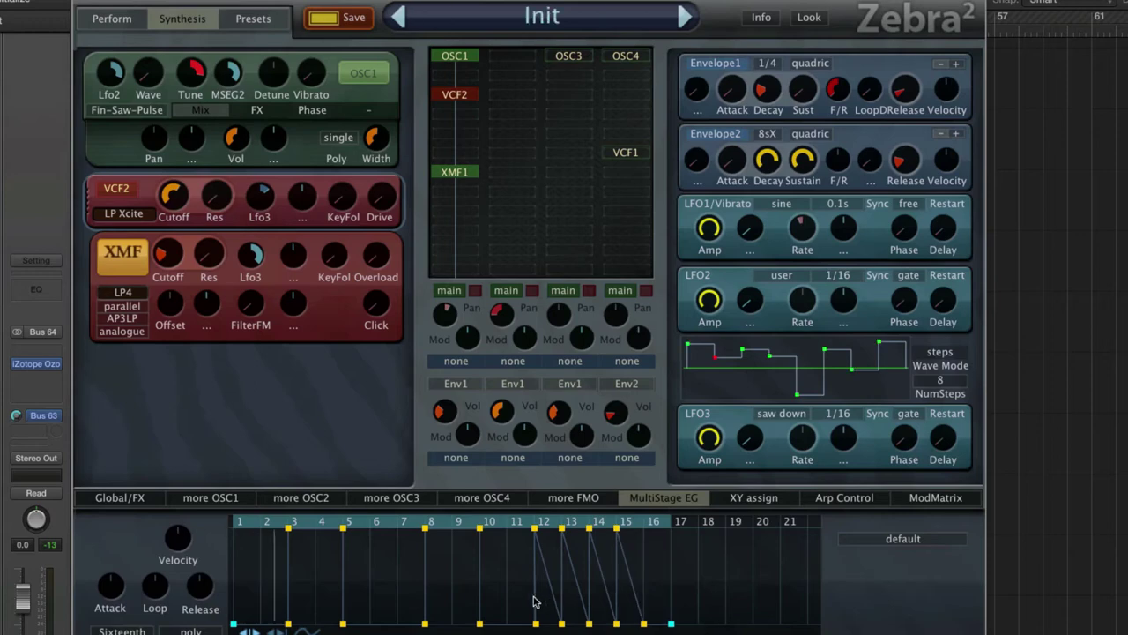
scroll(414, 573, "up", 1)
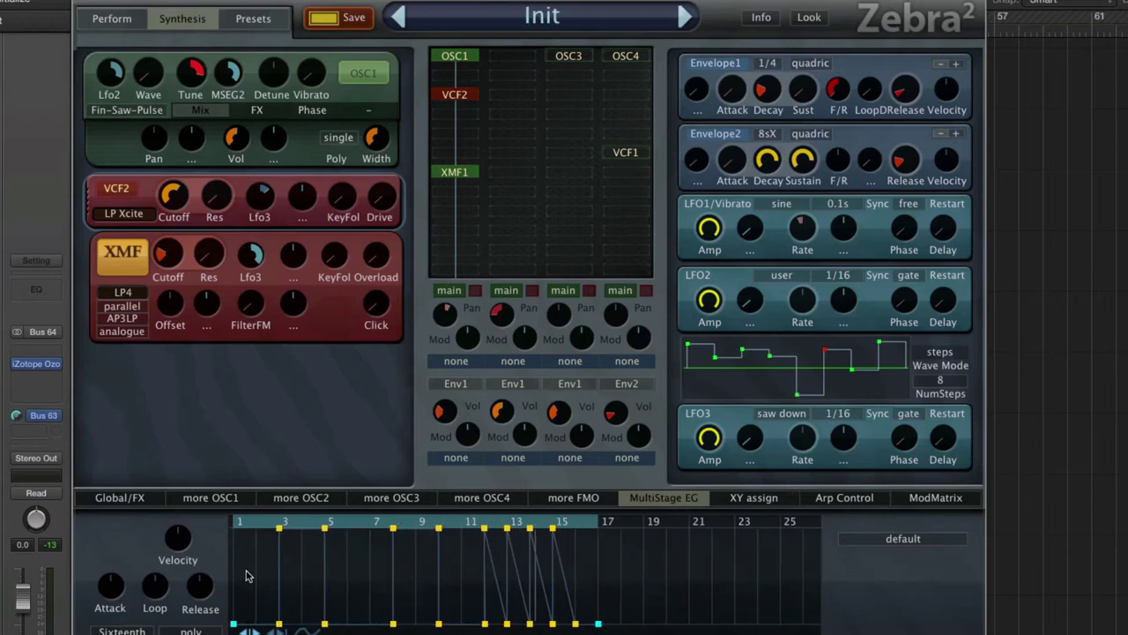
scroll(276, 594, "up", 2)
scroll(276, 593, "up", 1)
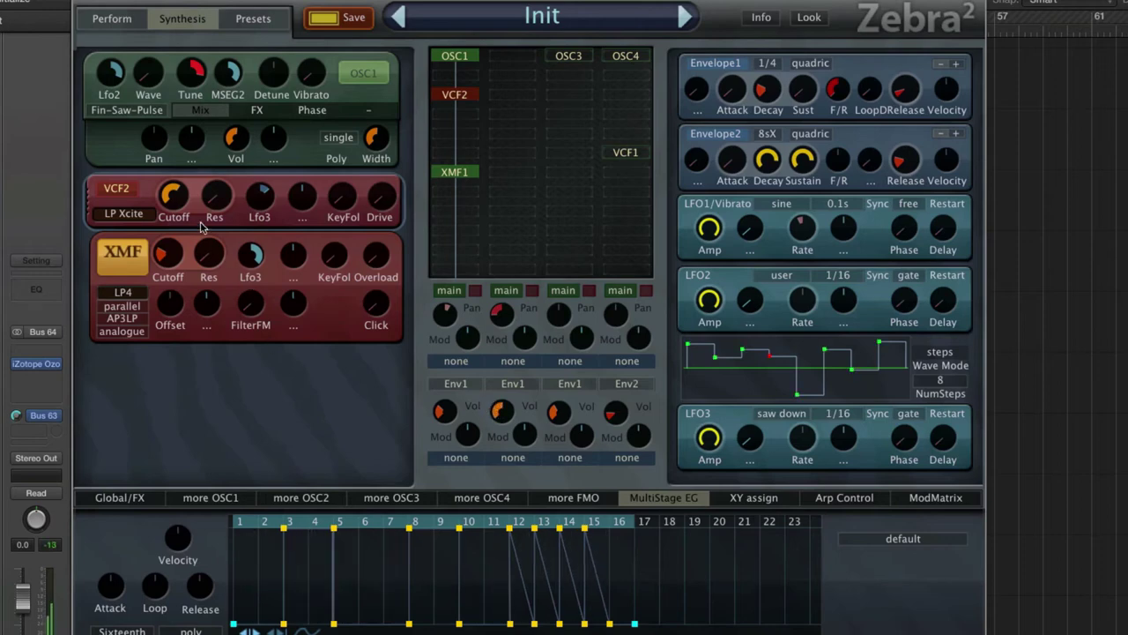
mouse_move(183, 202)
left_click_drag(184, 203, 179, 208)
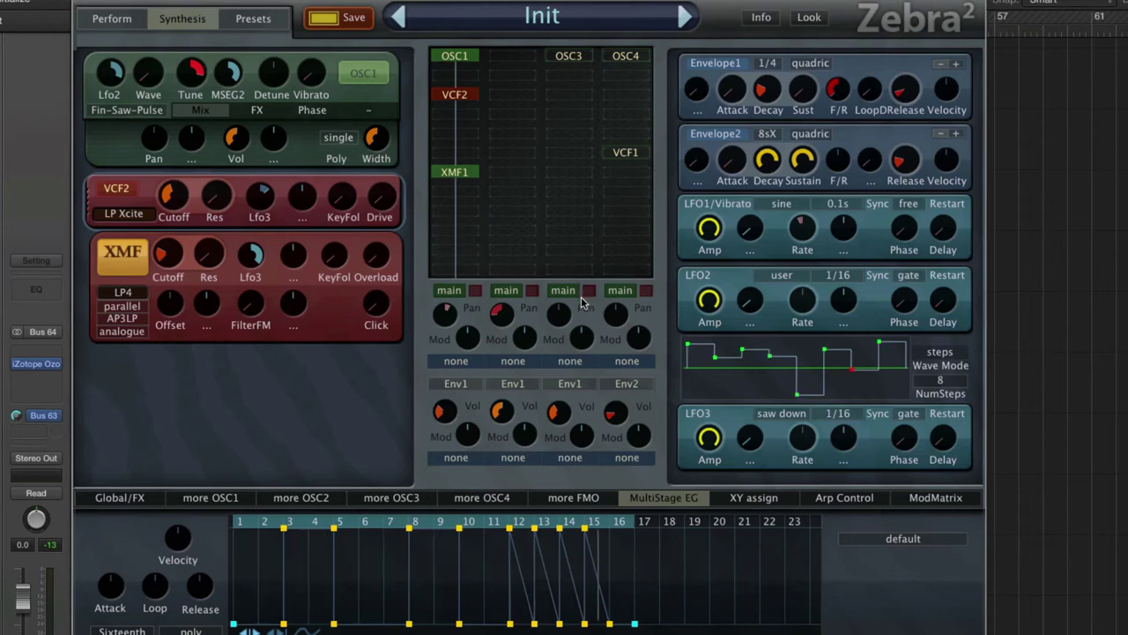
- Add OSC3 to the grid, view its FX settings, and open OSC2's wave editor
left_click(569, 57)
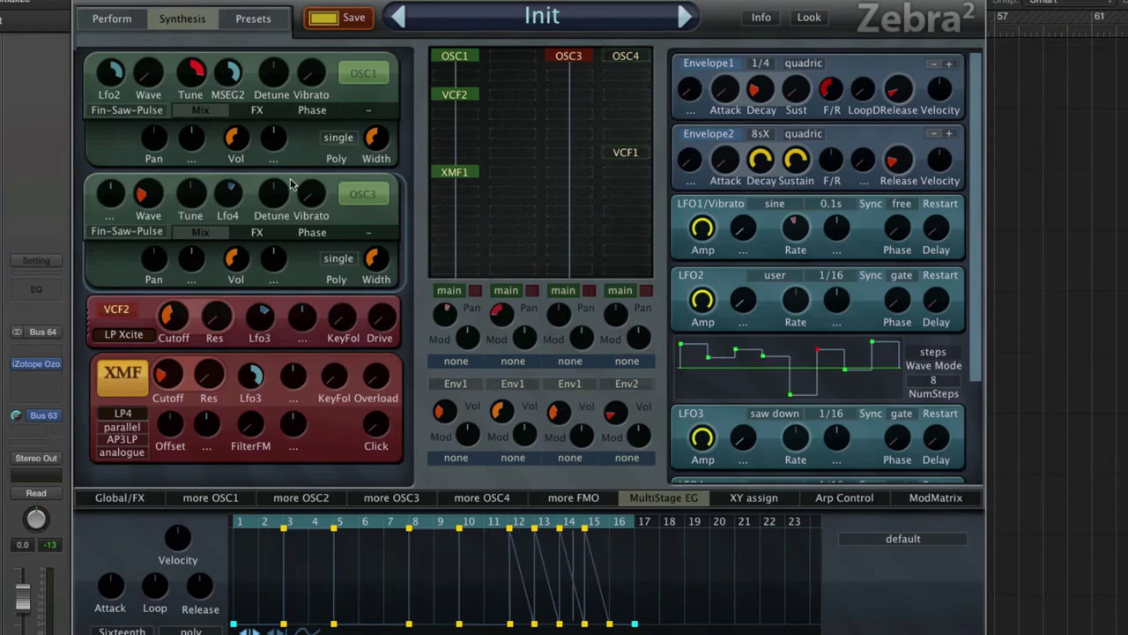
left_click(257, 232)
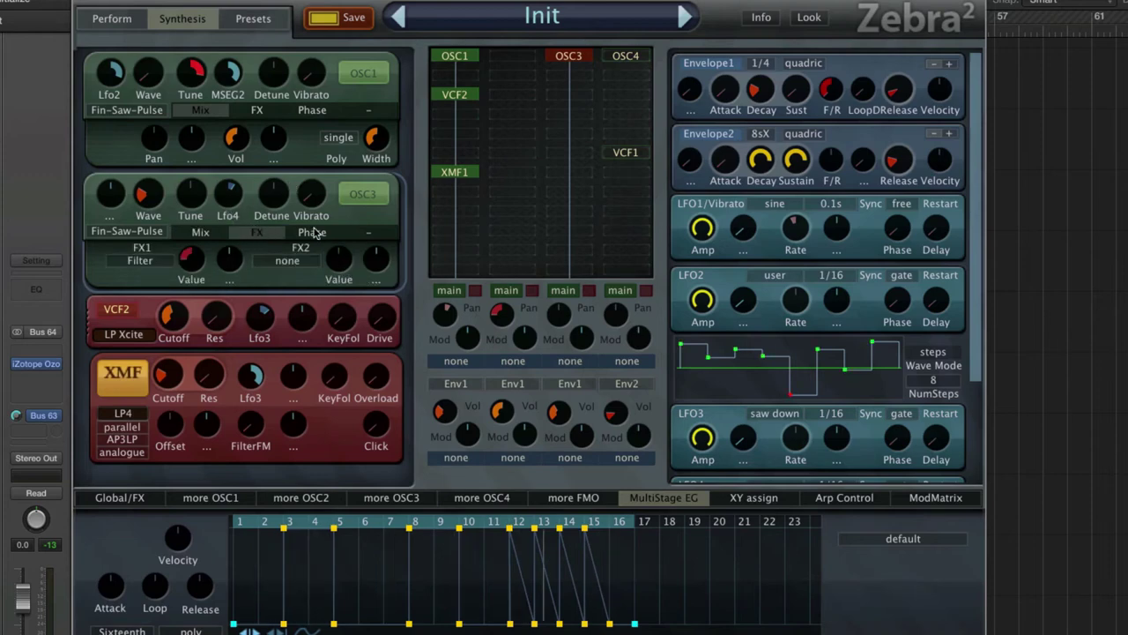
left_click(288, 501)
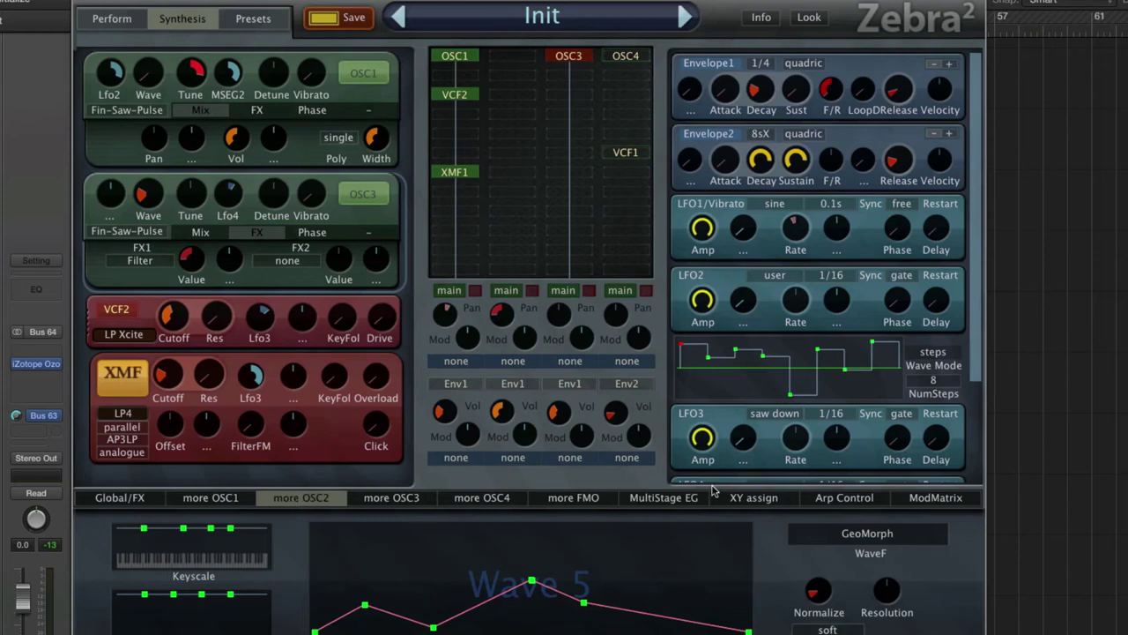
scroll(529, 577, "down", 1)
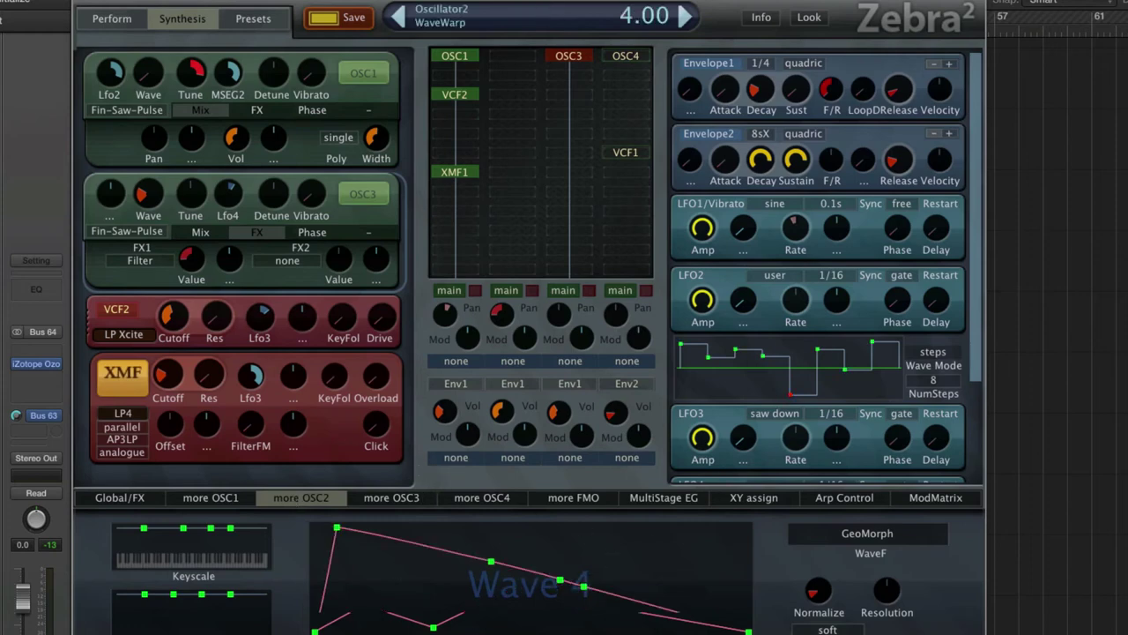
scroll(511, 599, "up", 1)
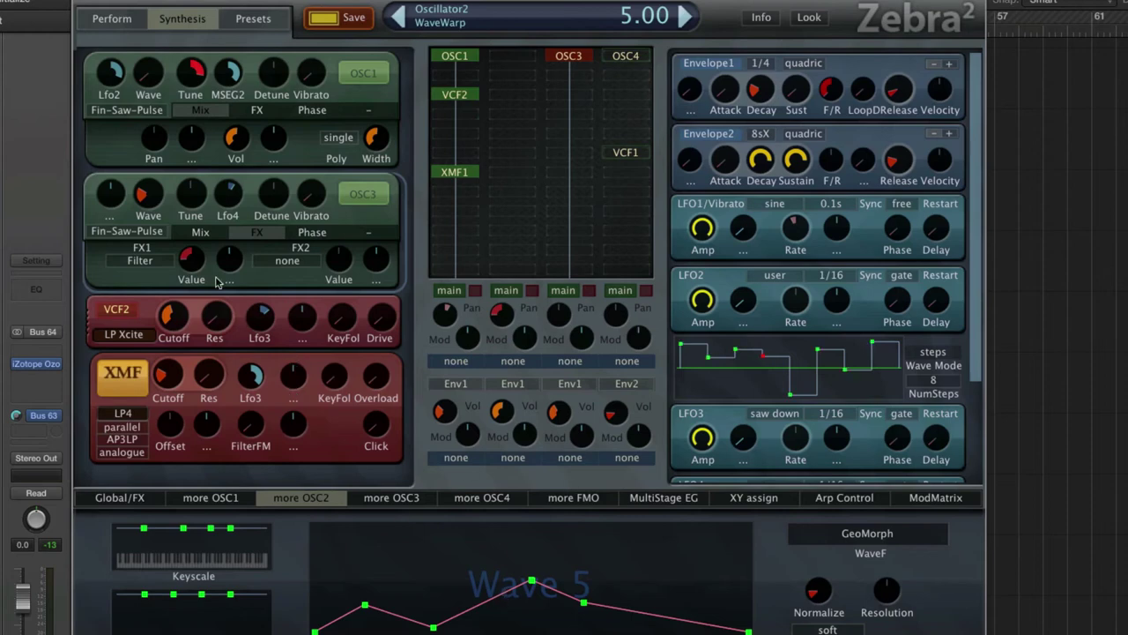
- Set OSC3's Lfo4 tune modulation to 12, keeping LFO4 on its 16-step user shape
left_click(232, 192)
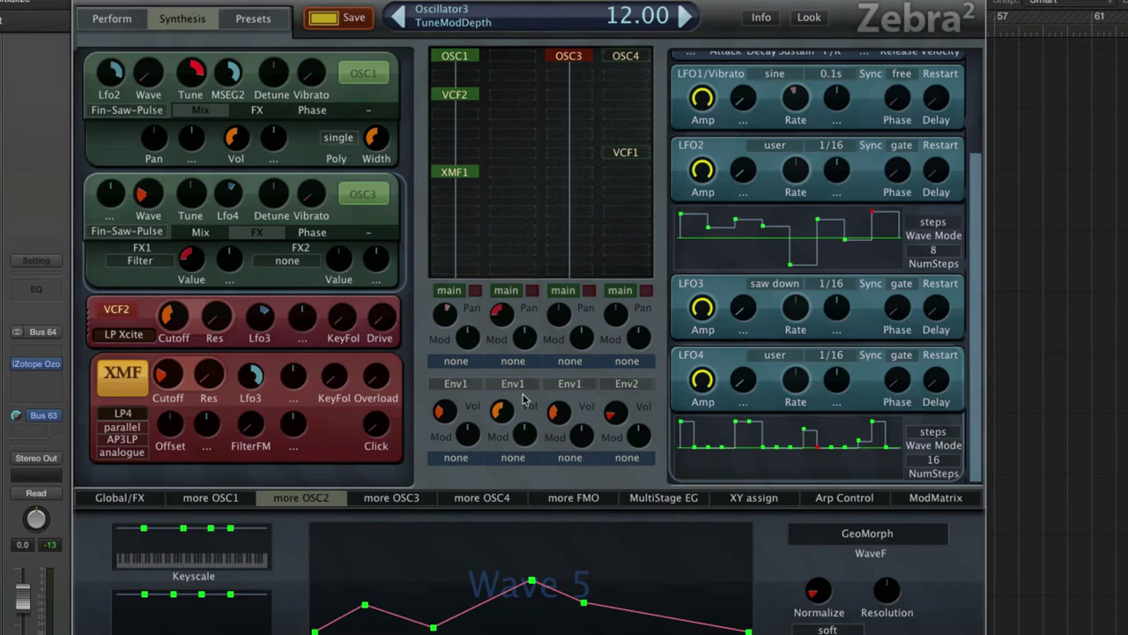
mouse_move(258, 331)
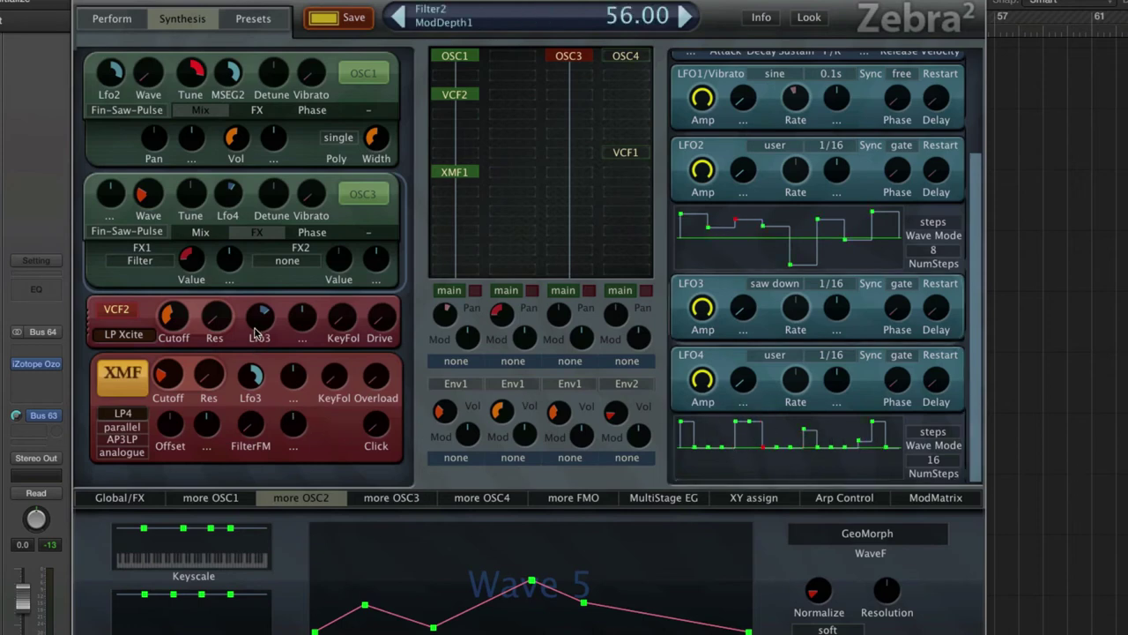
mouse_move(223, 213)
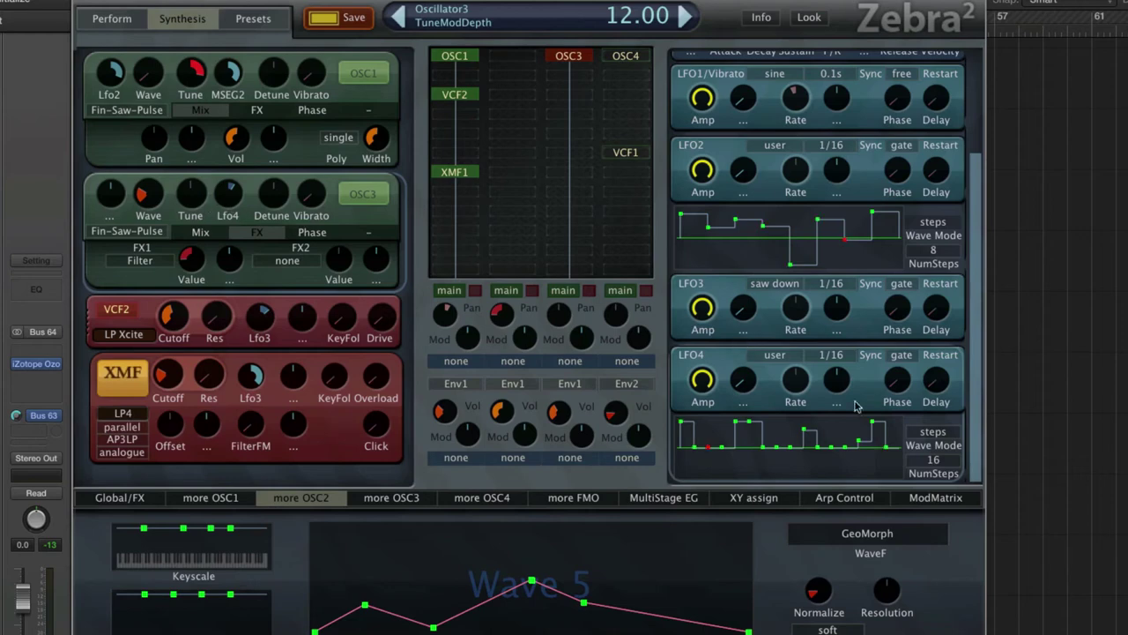
left_click(798, 360)
left_click(823, 338)
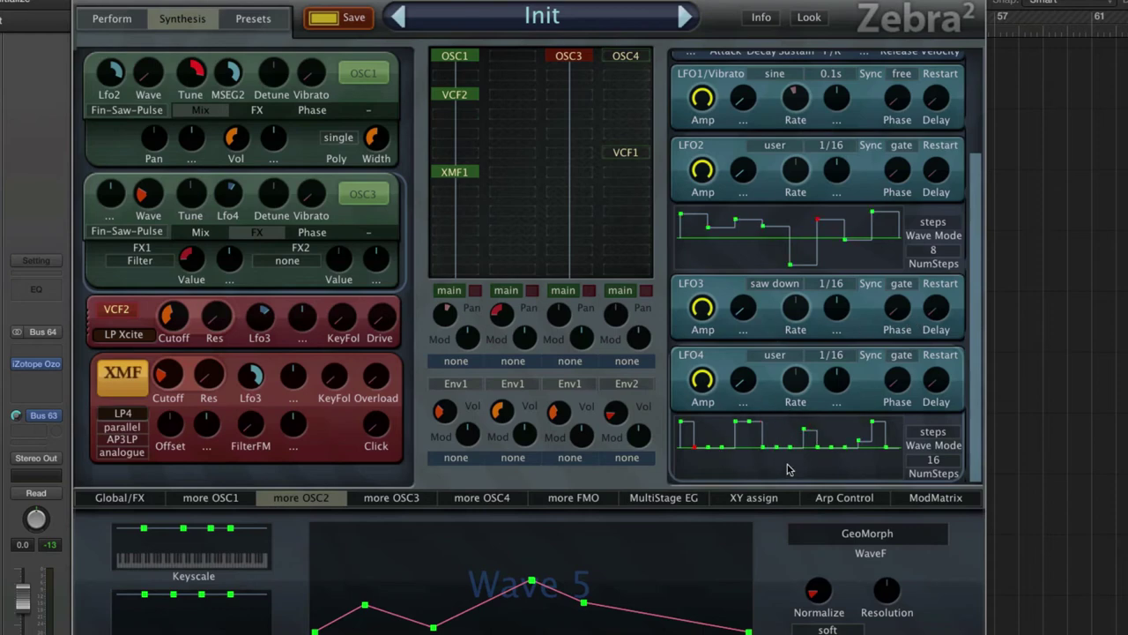
- Dismiss LFO4's step-pattern options, return OSC3 to Mix, and enable the first lane's main output
right_click(783, 427)
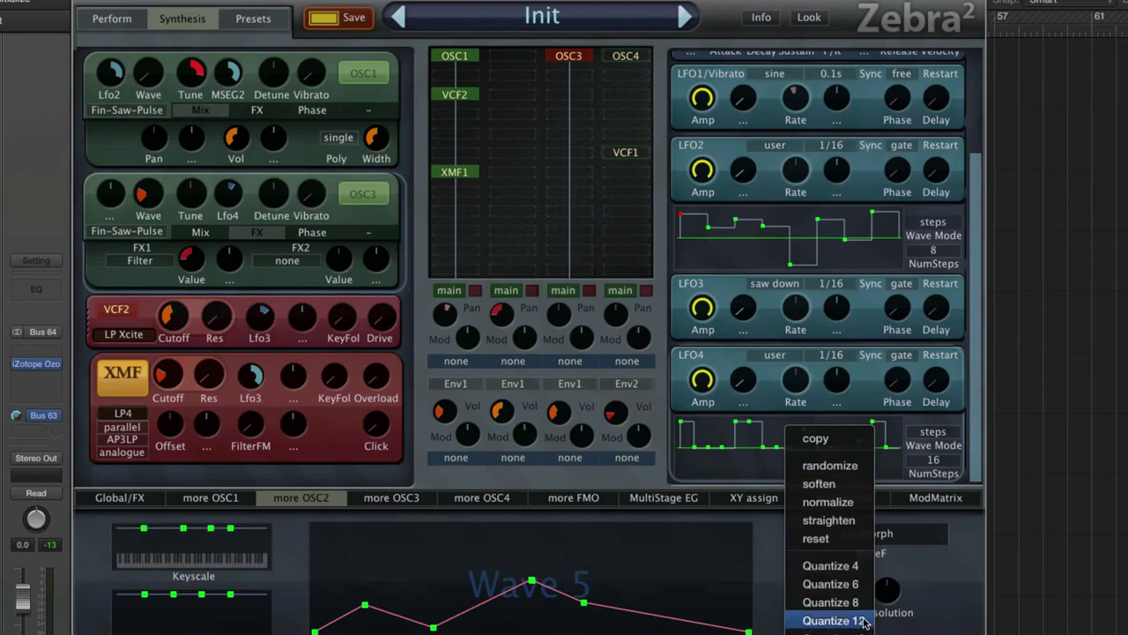
left_click(939, 614)
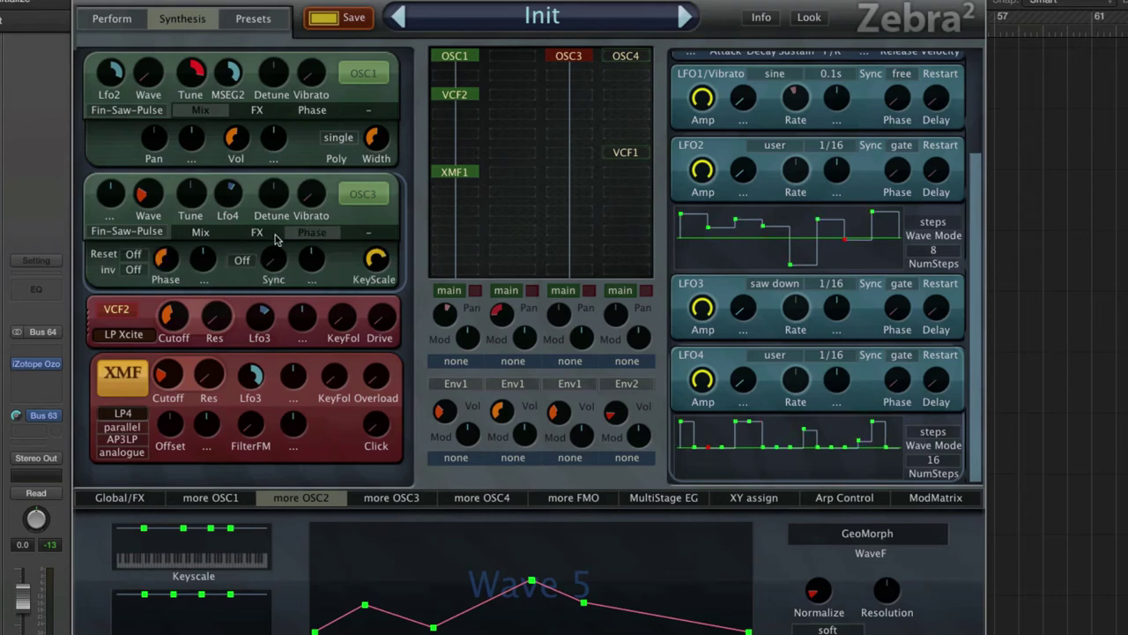
mouse_move(199, 264)
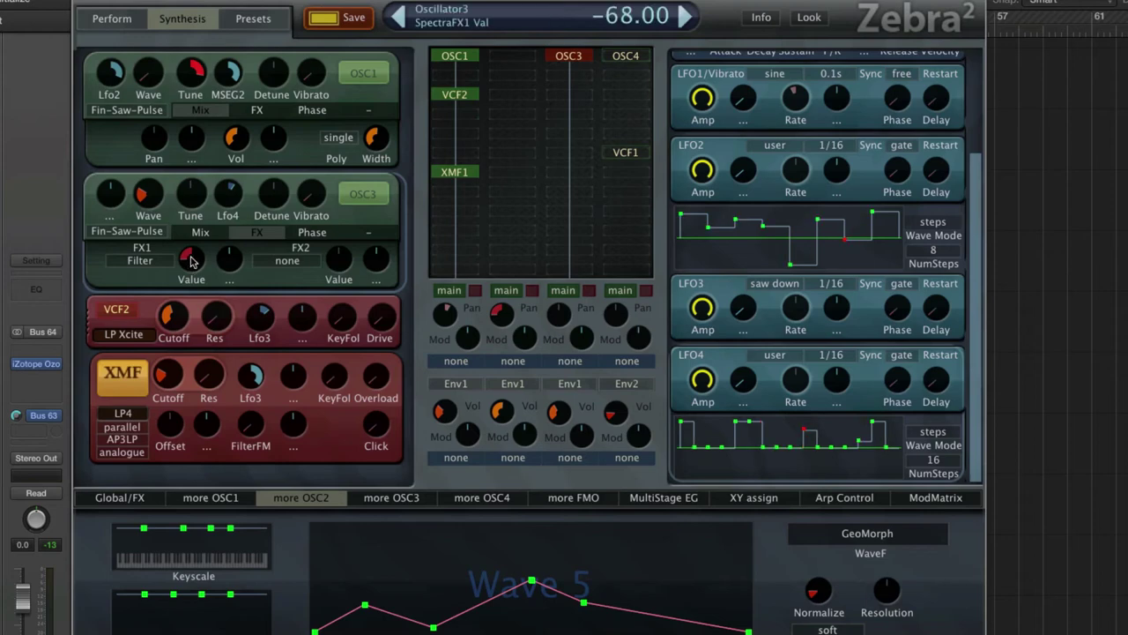
left_click(201, 231)
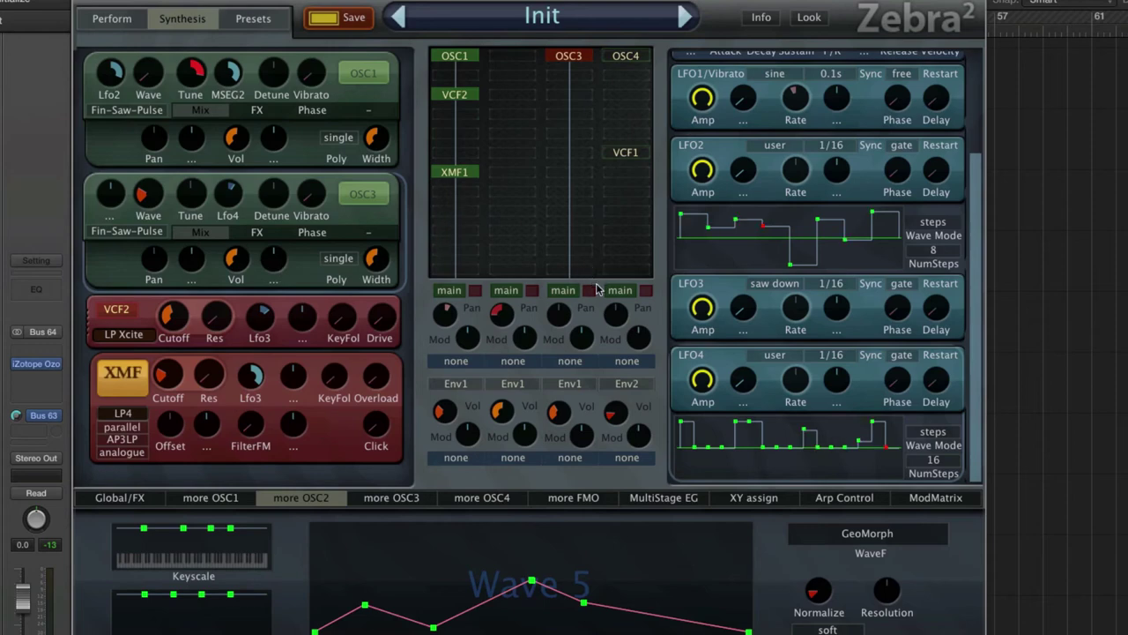
left_click(475, 290)
- Drive the third lane's volume from Env3 and raise Envelope3's sustain to 83
left_click(592, 389)
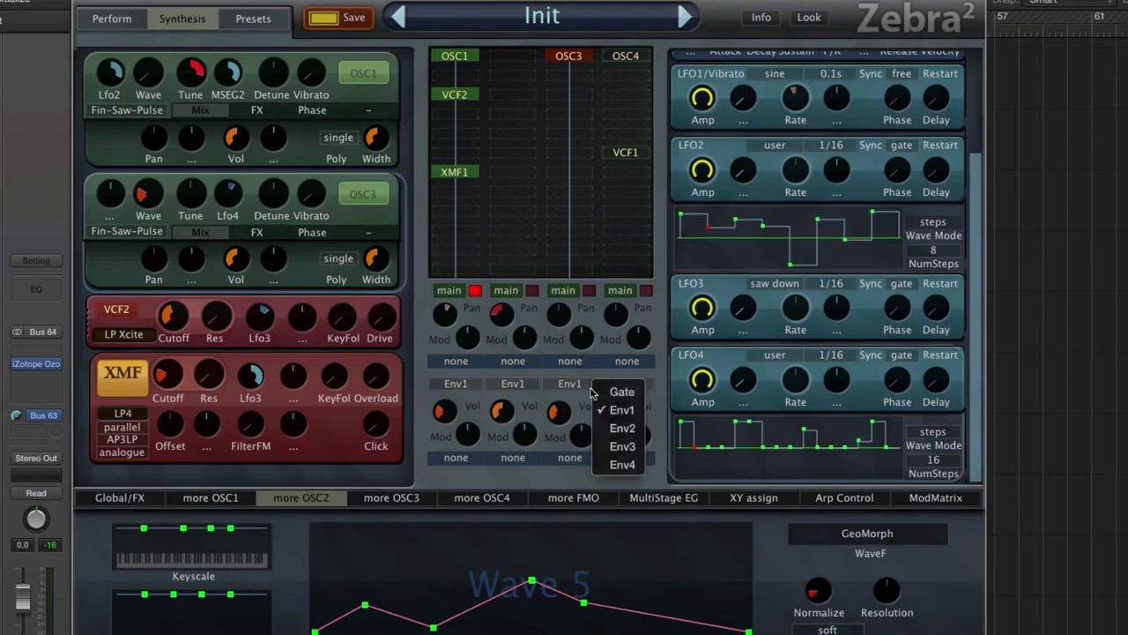
left_click(629, 448)
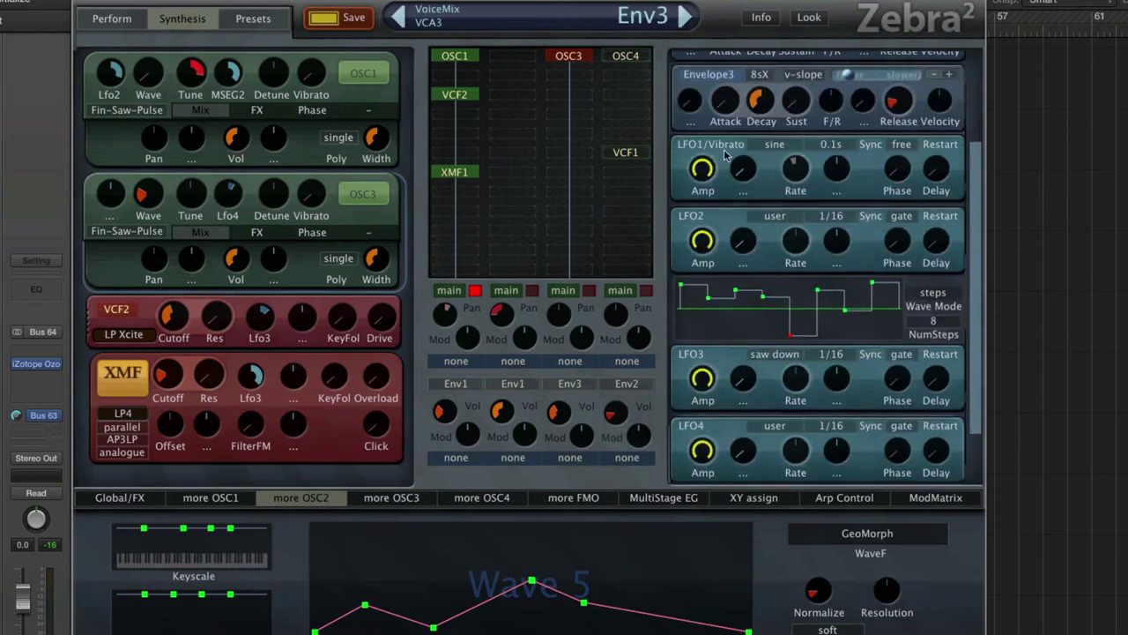
left_click_drag(796, 100, 820, 62)
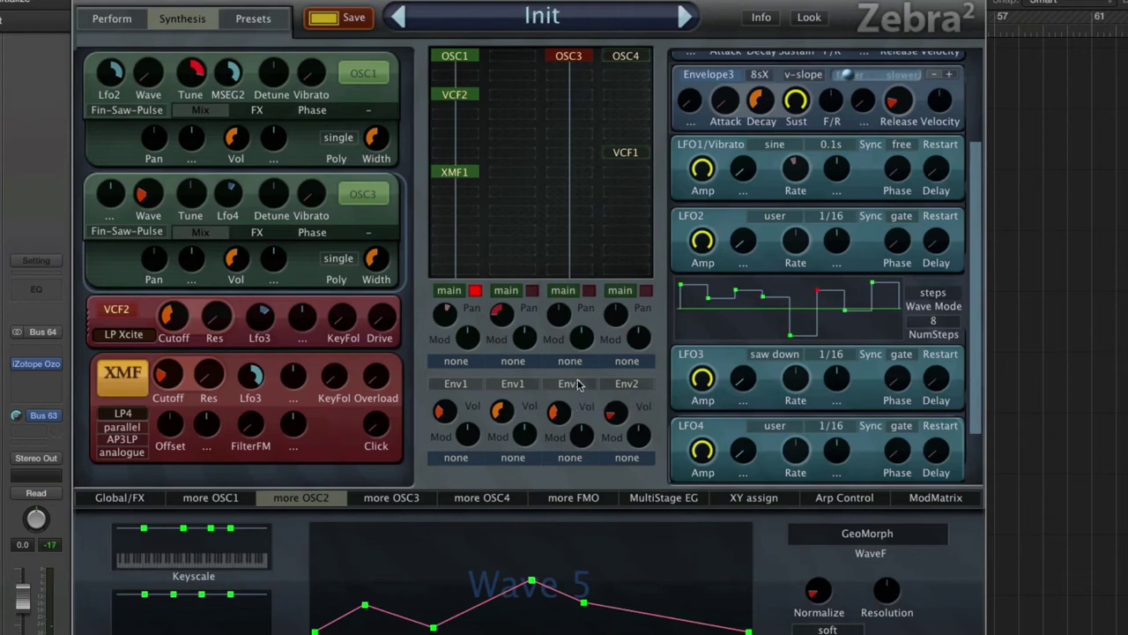
- Switch the third lane's volume back to Env1 and reset Envelope1's decay to mid value
left_click(577, 384)
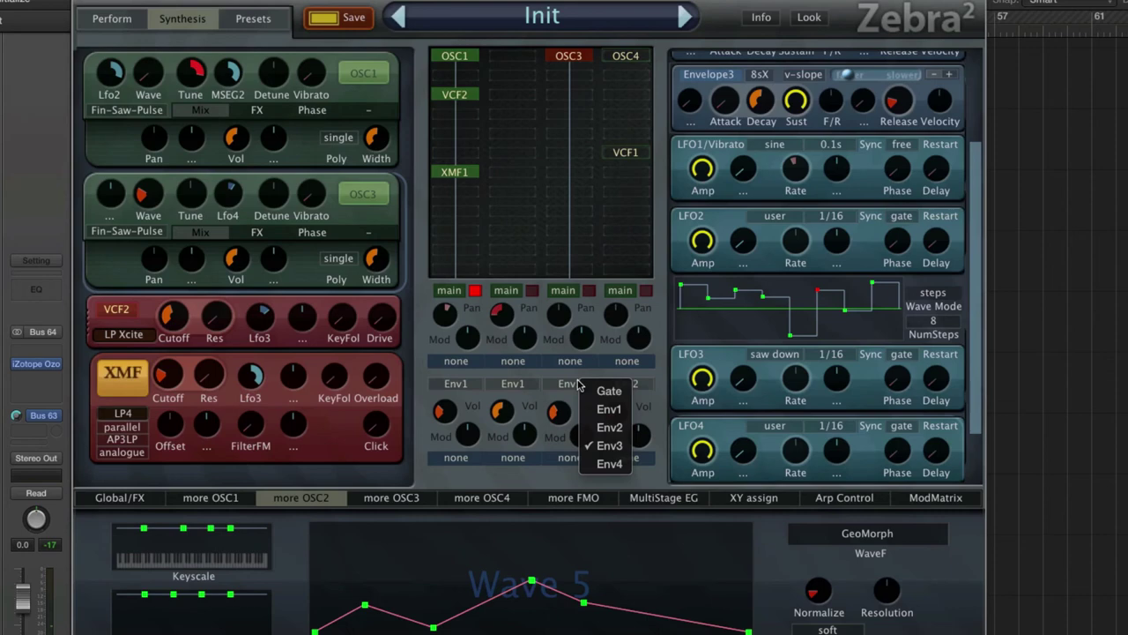
left_click(626, 410)
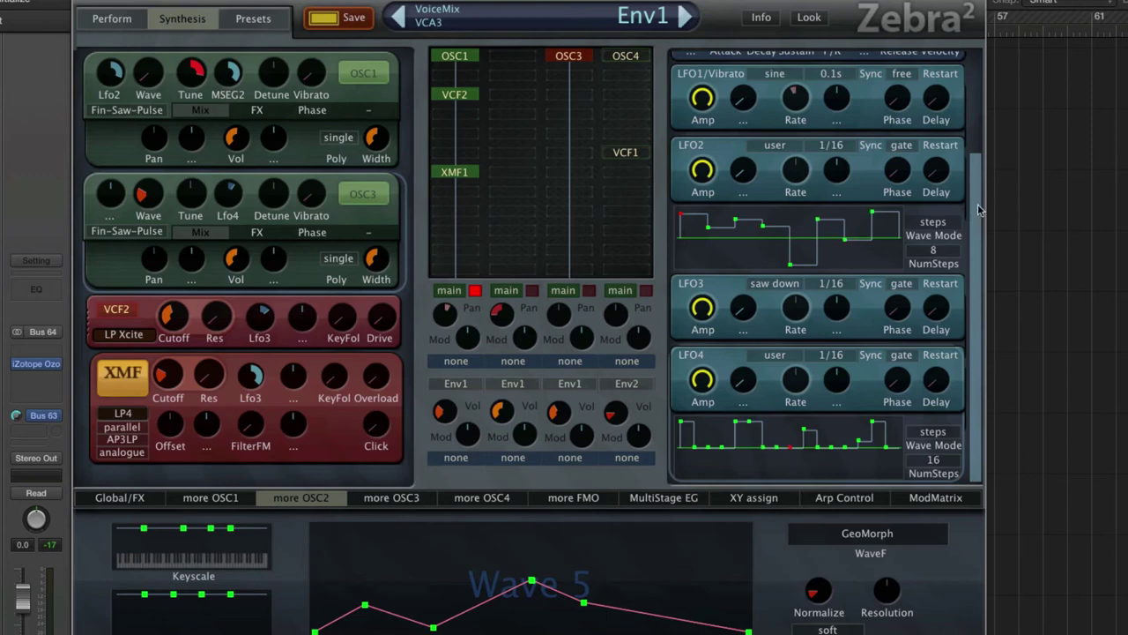
left_click_drag(978, 210, 988, 102)
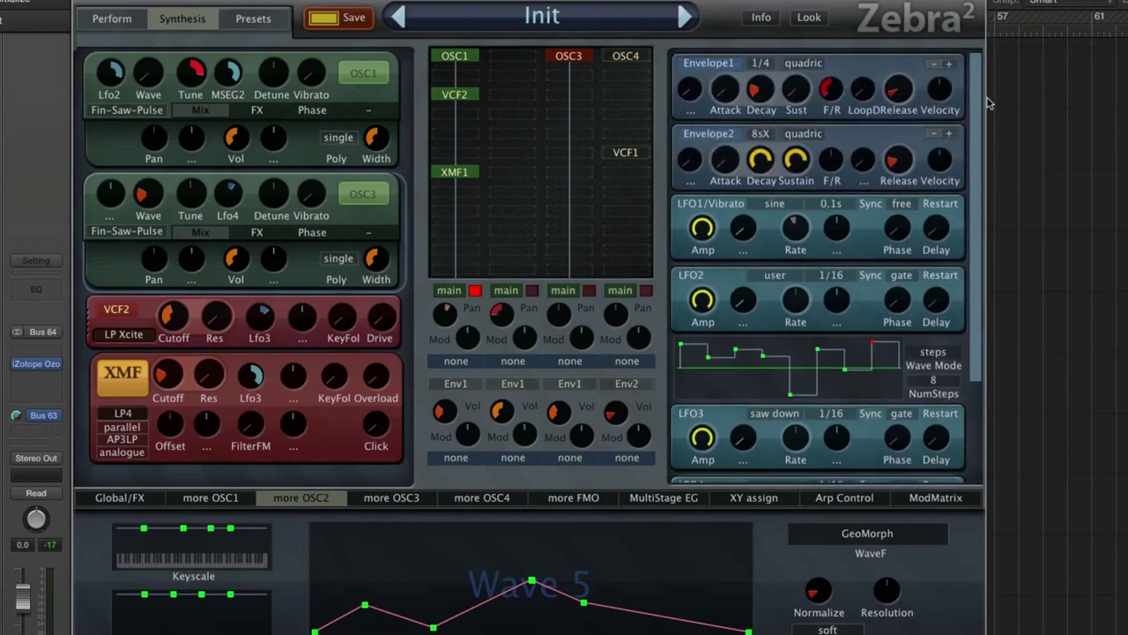
double_click(754, 89)
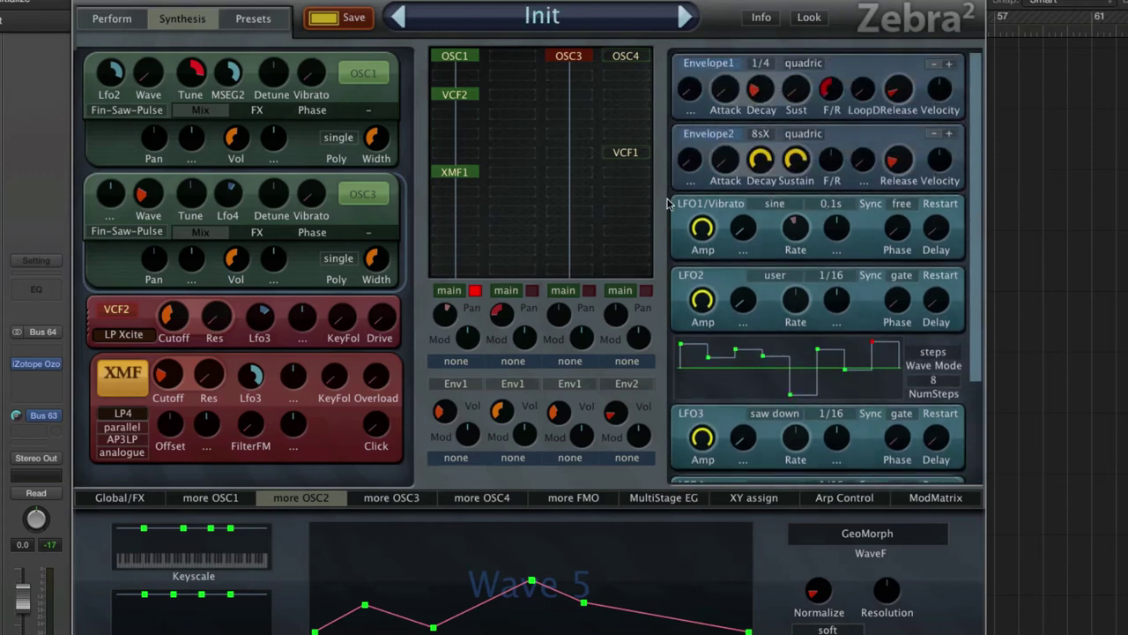
- Select OSC4 and VCF1 in the grid, then reselect OSC4 and check its tune of -24
left_click(626, 56)
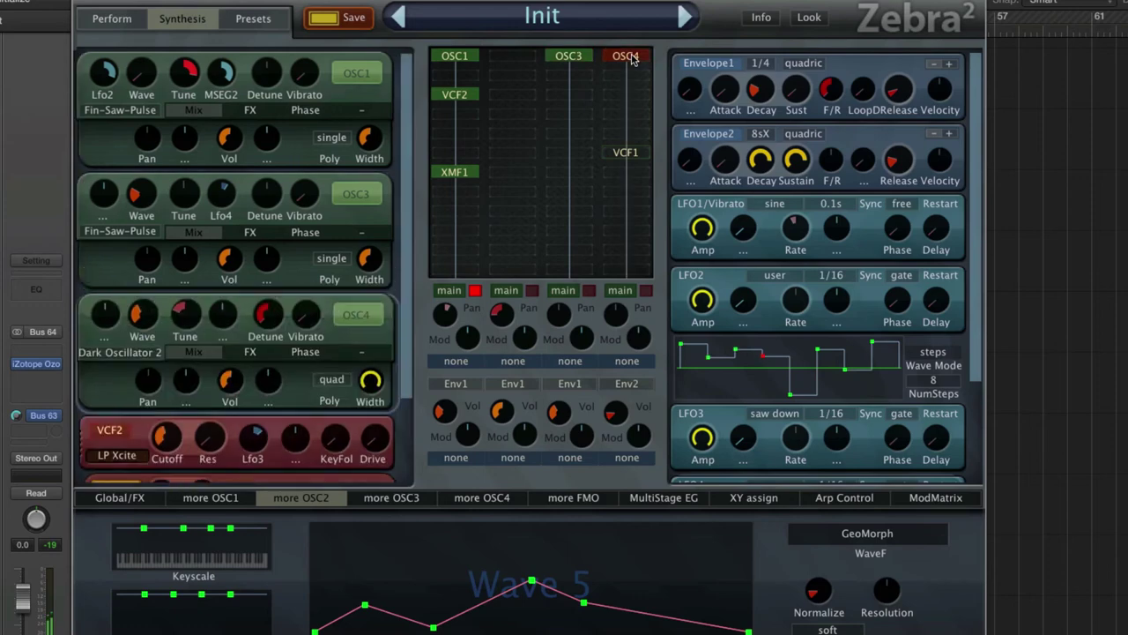
left_click(624, 151)
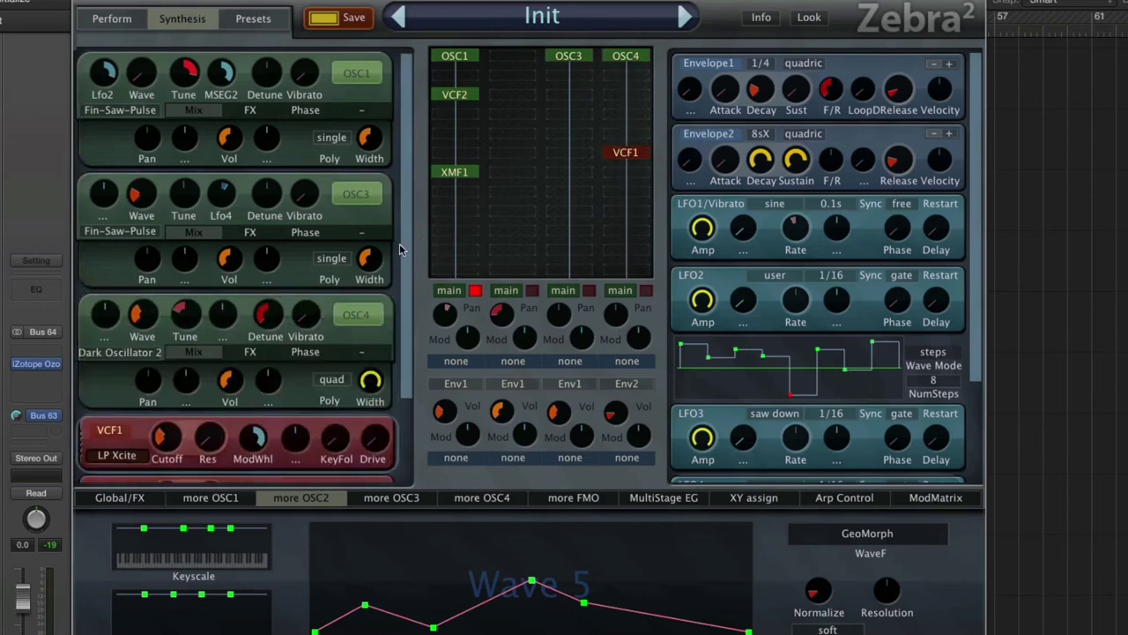
scroll(399, 243, "down", 4)
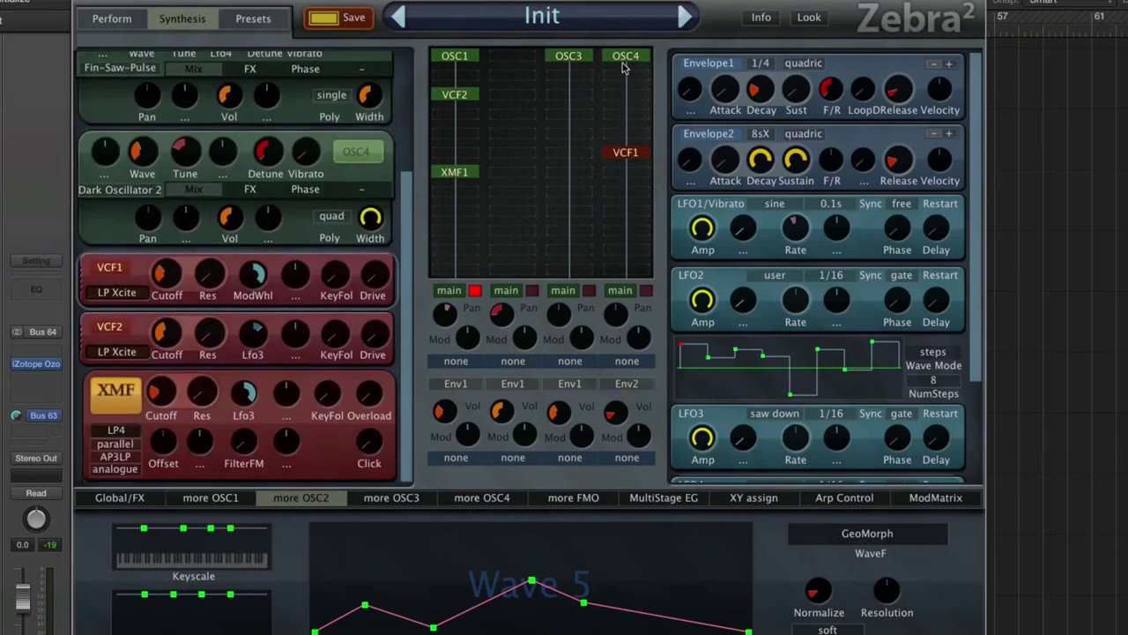
left_click(626, 56)
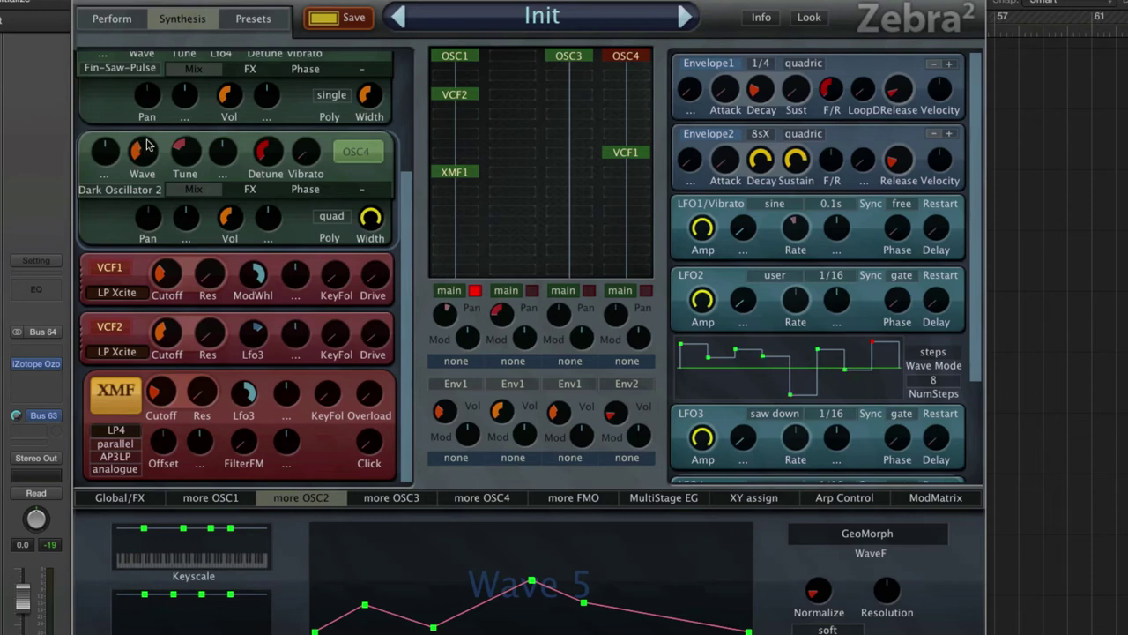
left_click(198, 156)
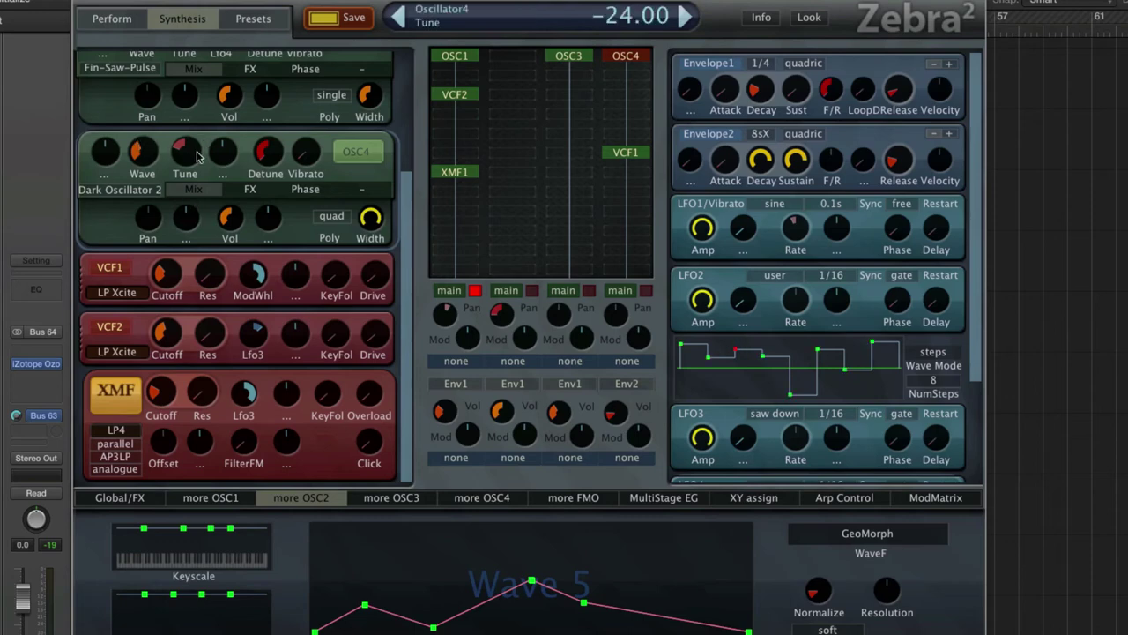
- Review OSC4's FX and Phase settings: sync on, SyncTune 7.00, phase 6.50
mouse_move(280, 153)
left_click(250, 188)
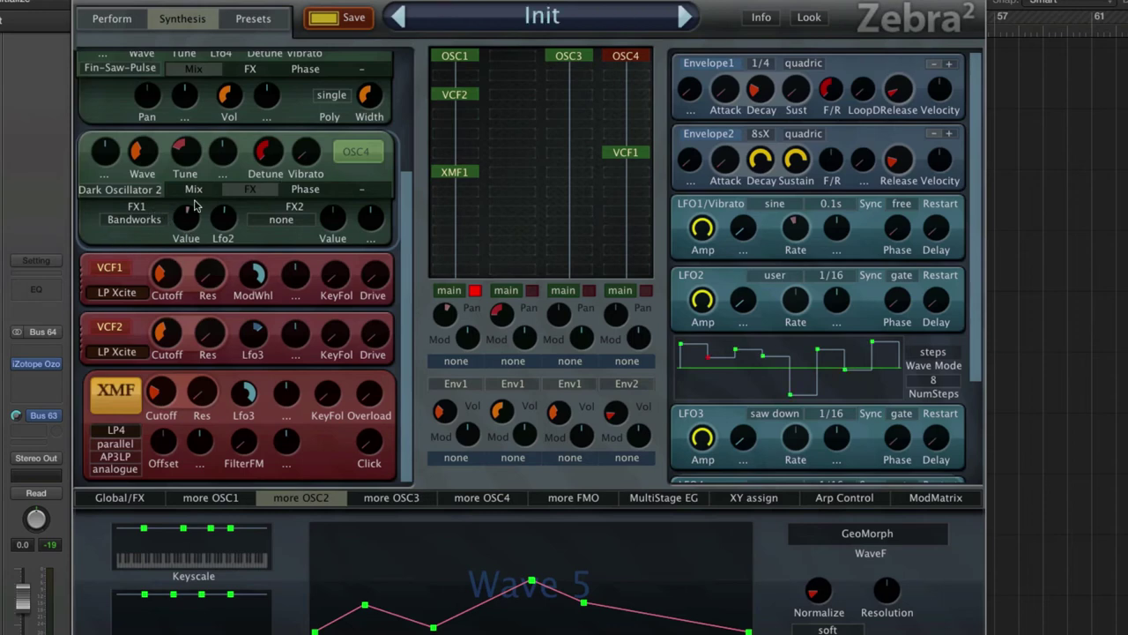
mouse_move(188, 231)
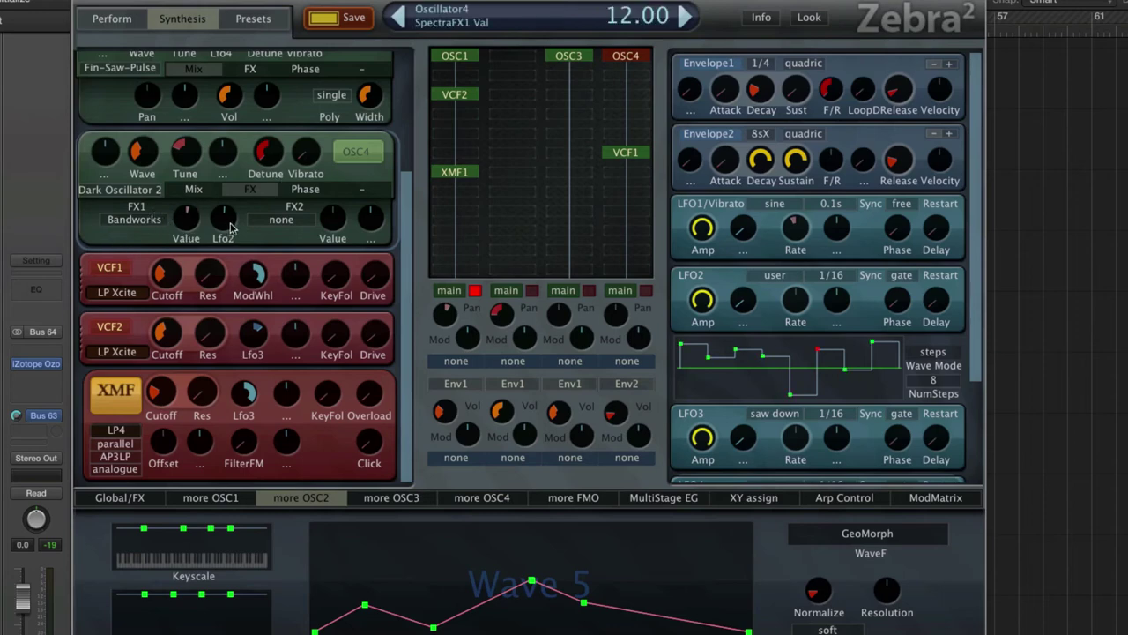
mouse_move(231, 231)
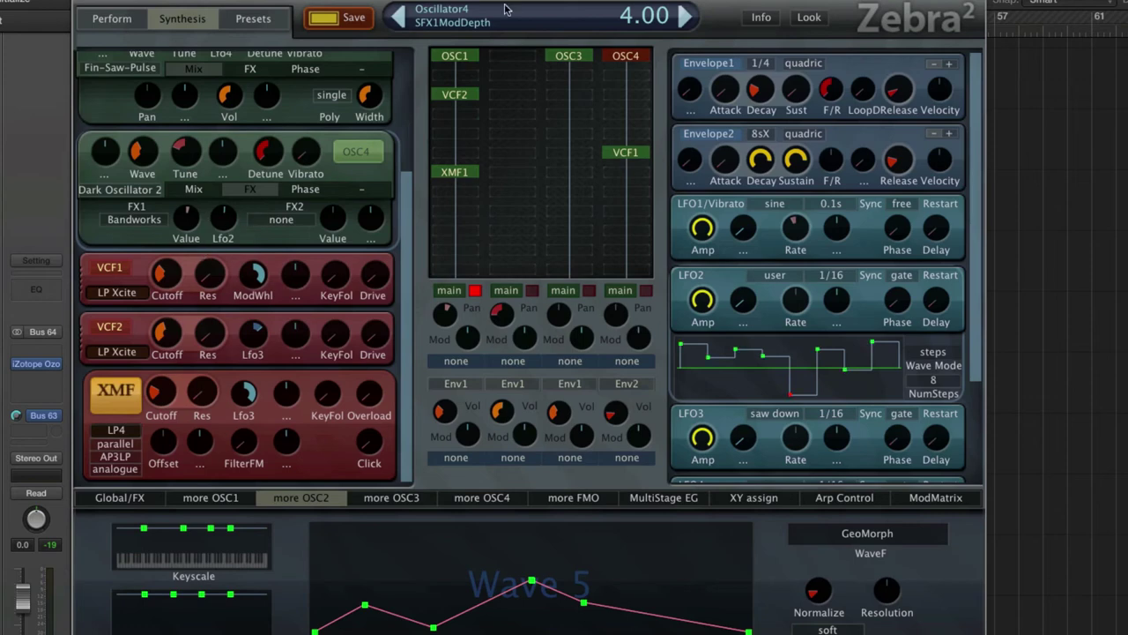
left_click(297, 191)
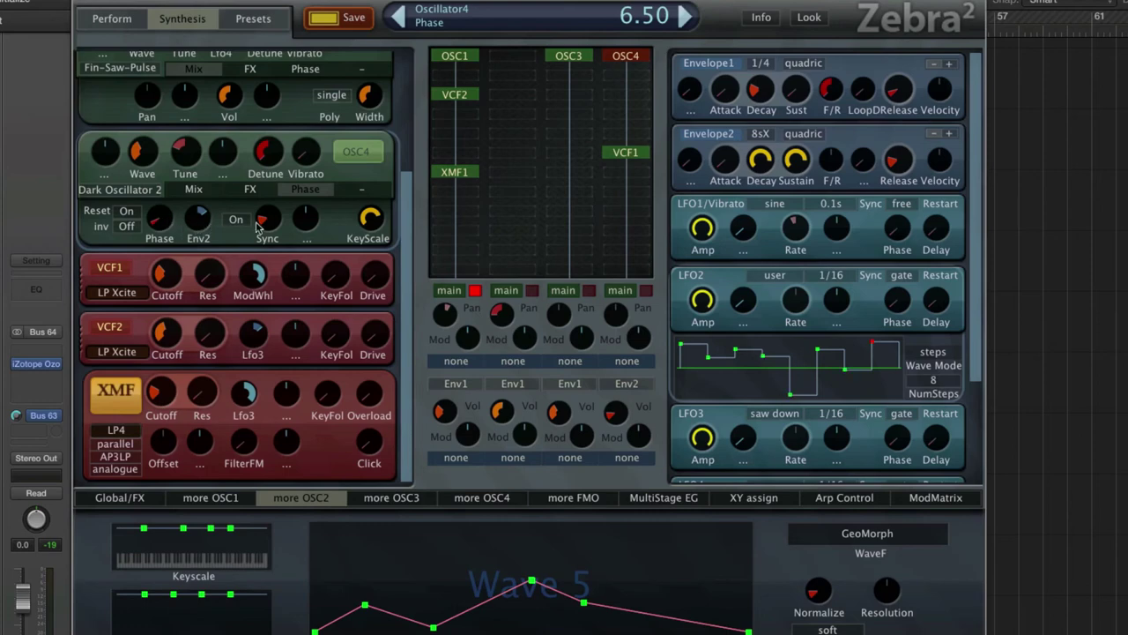
mouse_move(262, 220)
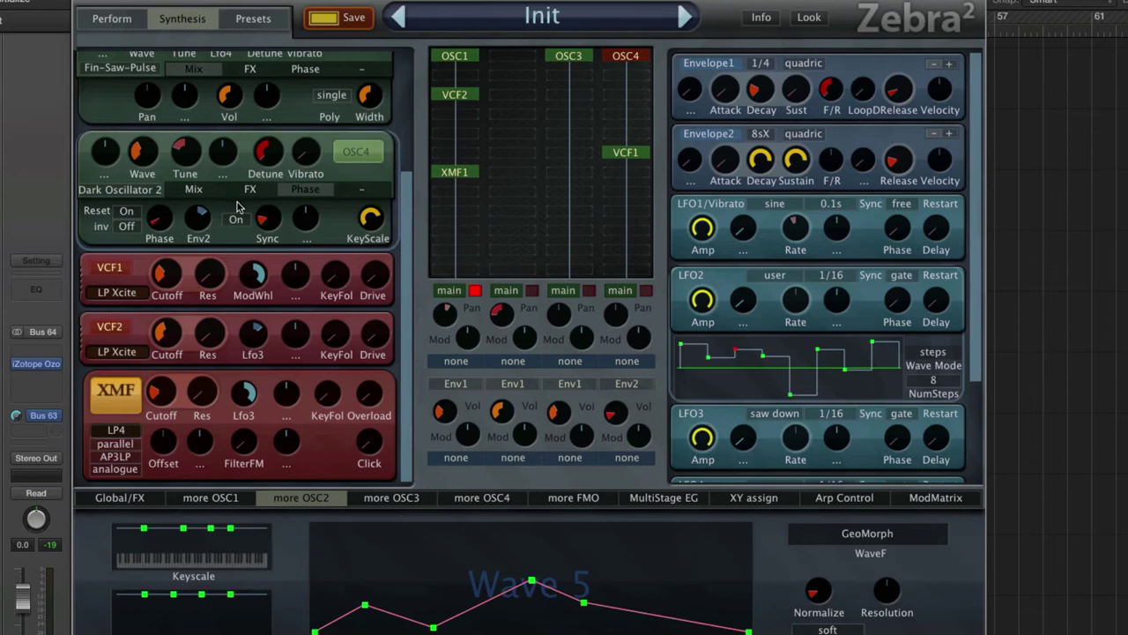
left_click(247, 192)
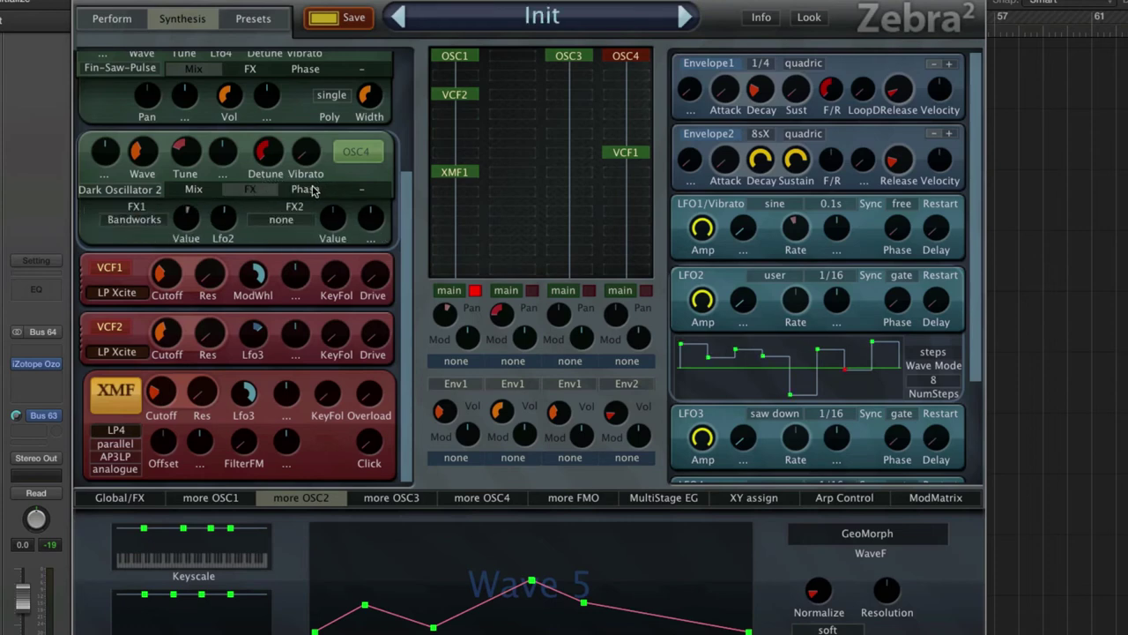
left_click(307, 194)
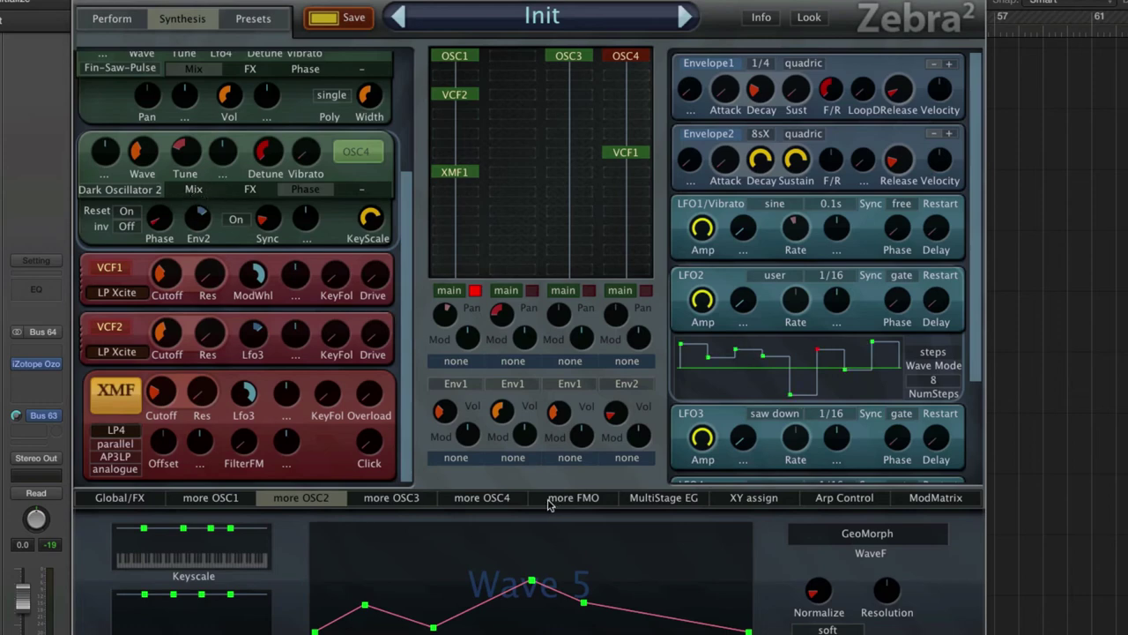
- Lower OSC4's wave position, switch on the fourth lane's main output, and move the Zebra2 window down
left_click(503, 502)
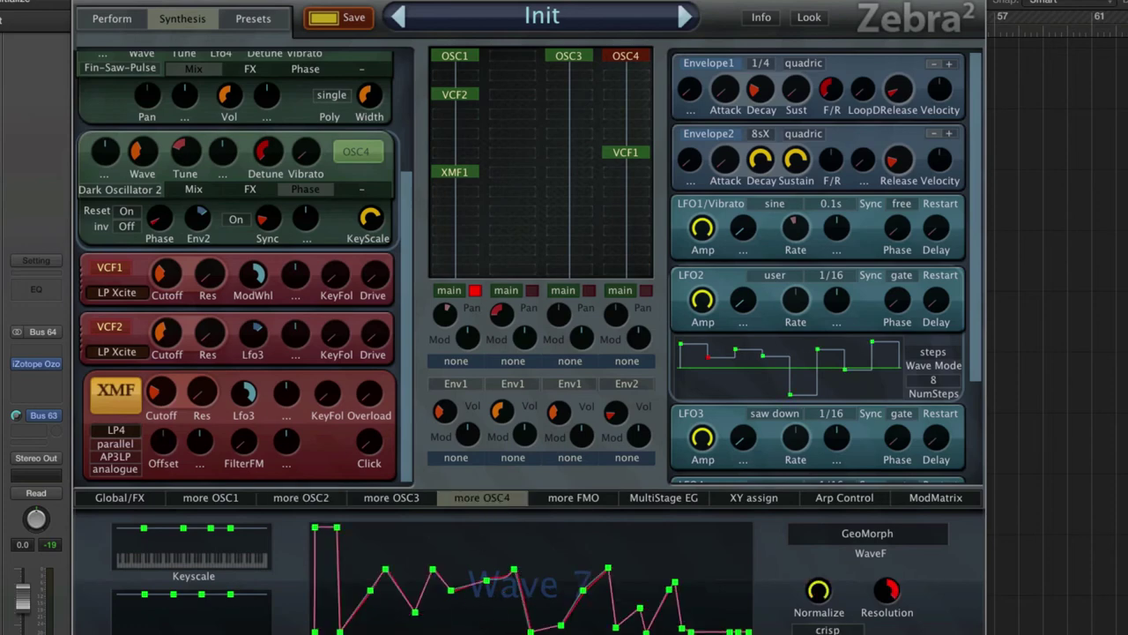
mouse_move(142, 152)
left_mouse_down()
mouse_move(142, 199)
mouse_move(142, 152)
left_mouse_up()
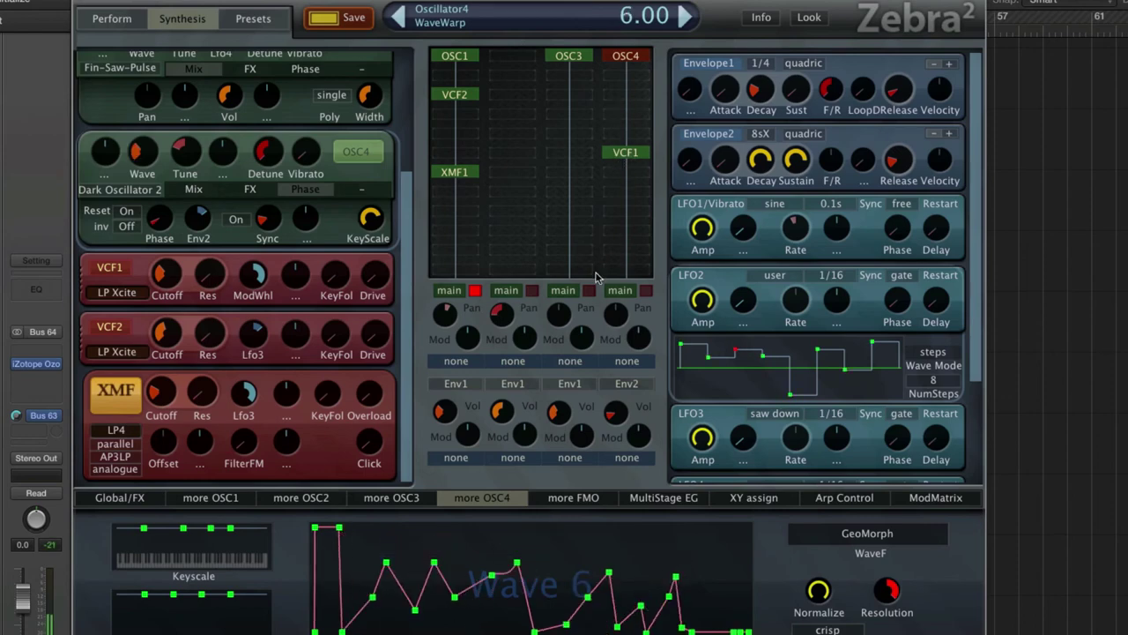
left_click(589, 290)
left_click(628, 153)
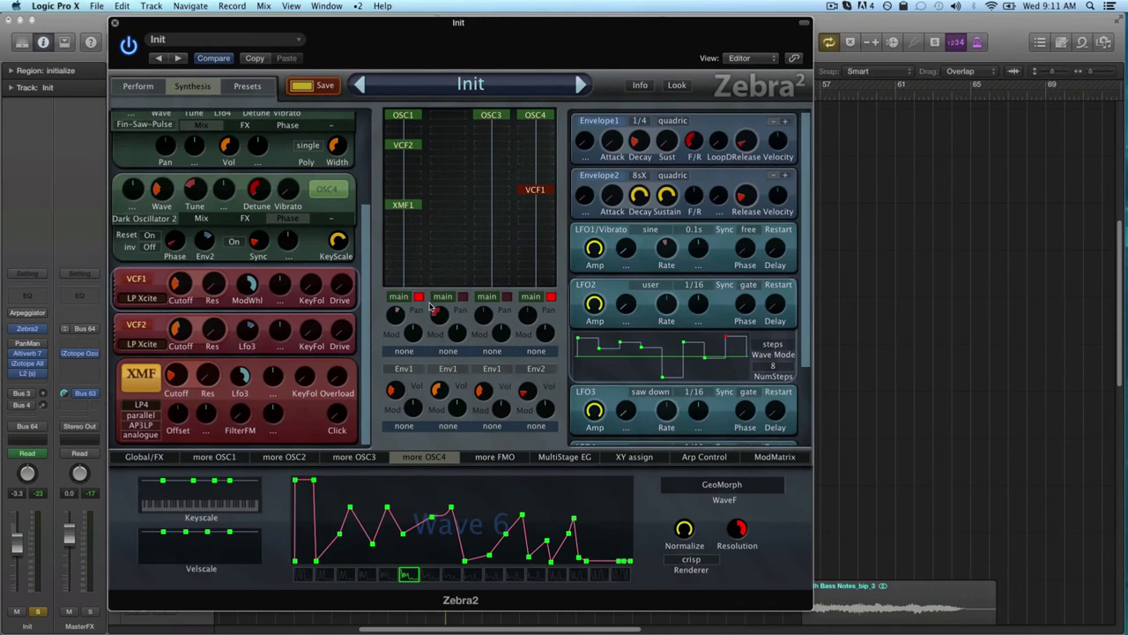
left_click_drag(618, 53, 678, 272)
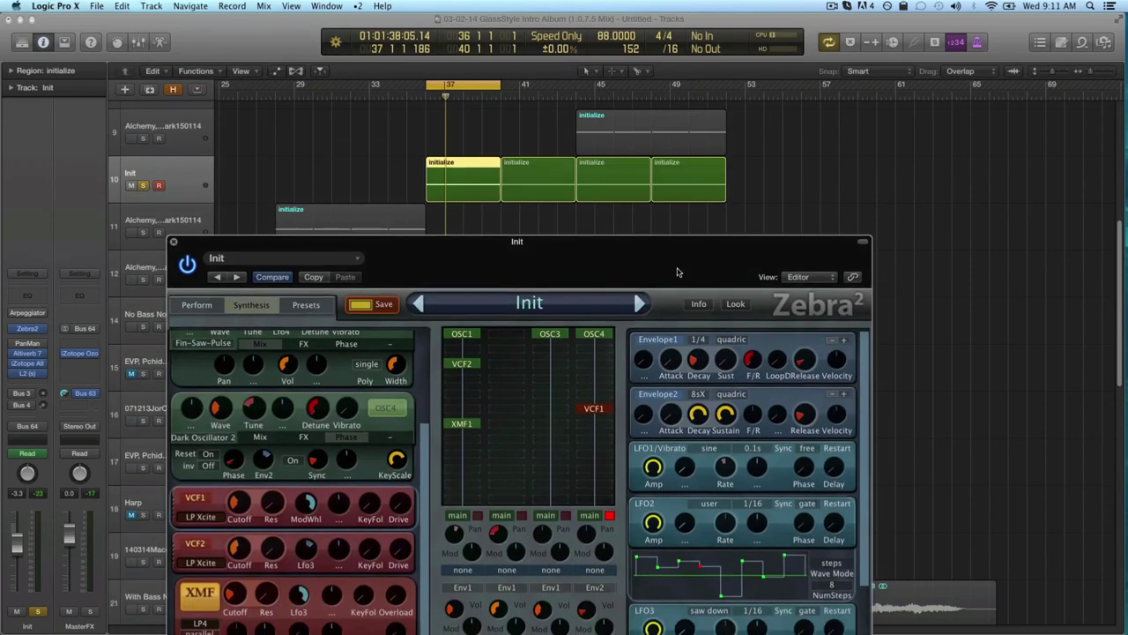
- Close Zebra2, unsolo the Init track, and set its volume to -2.0
left_click(175, 241)
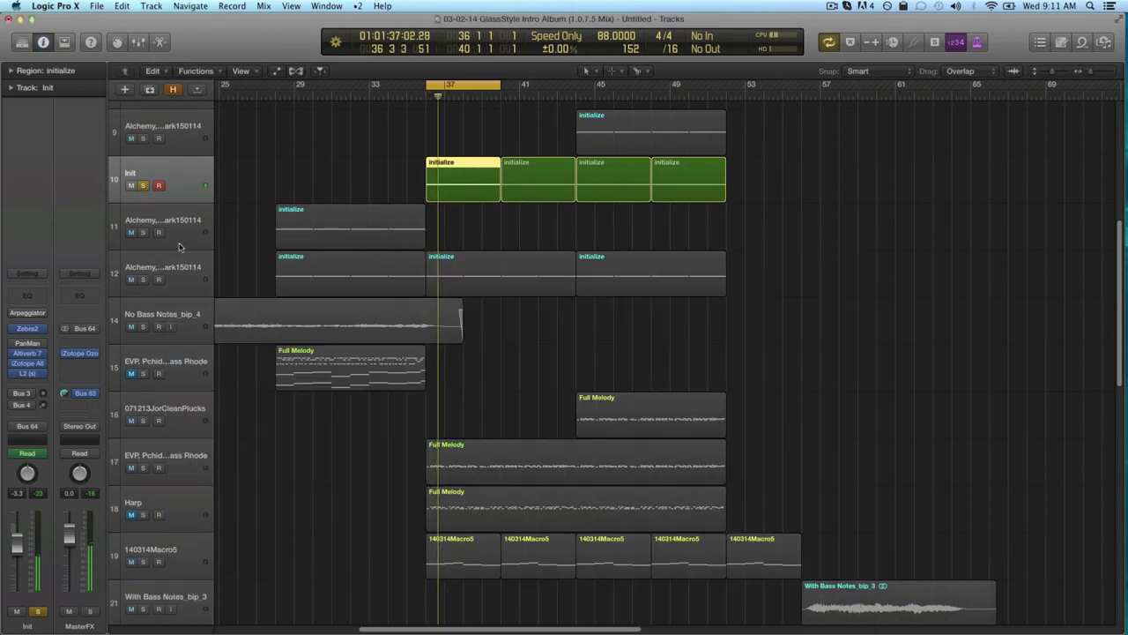
left_click(144, 185)
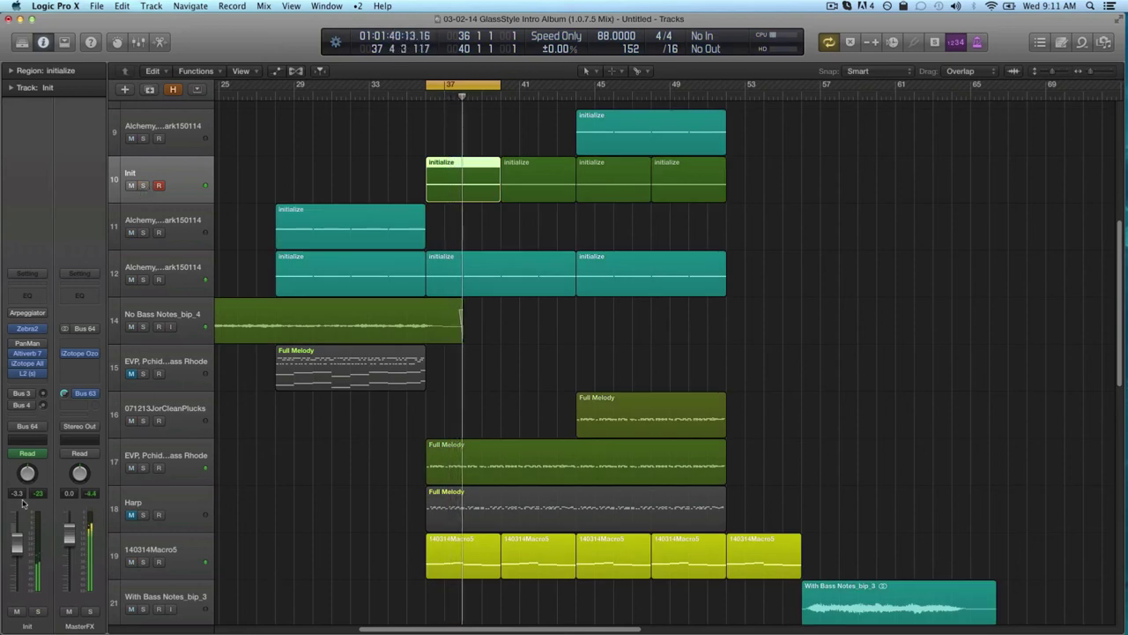
double_click(27, 496)
type("-2")
key("Return")
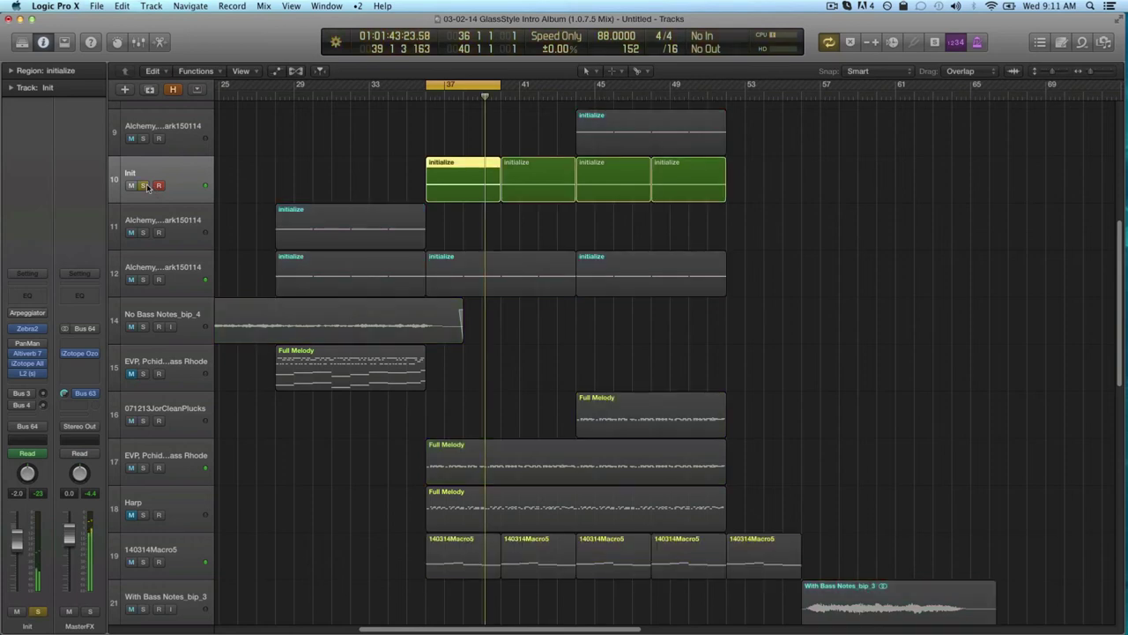
- Solo the Init track again, return playback to the cycle start, and check the PanMan plugin options
key("s")
mouse_move(11, 344)
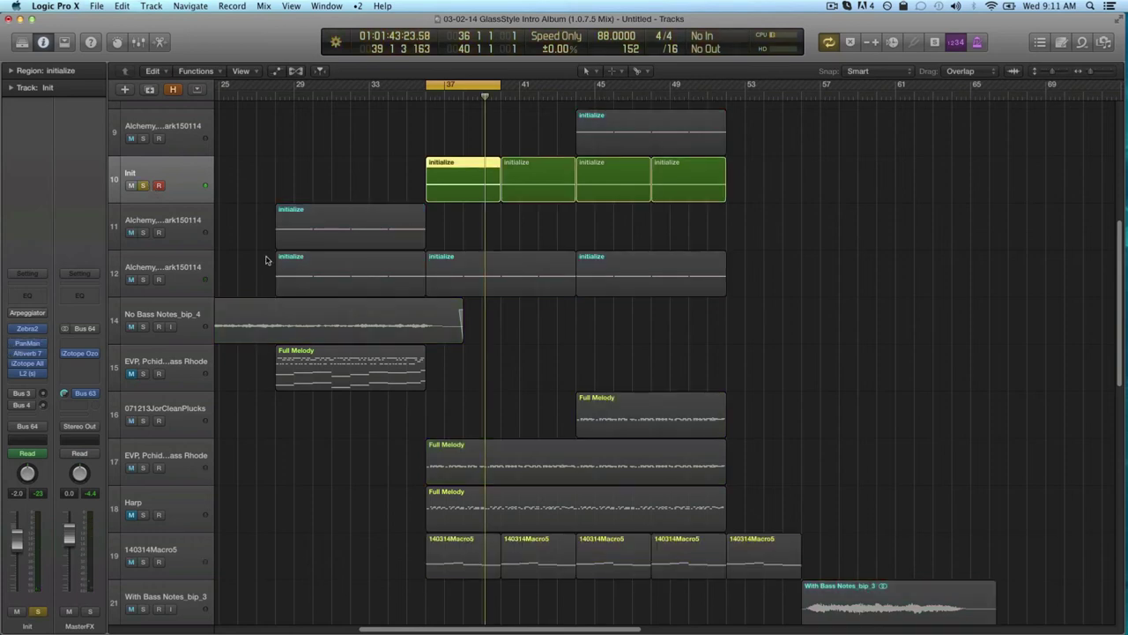
key("Return")
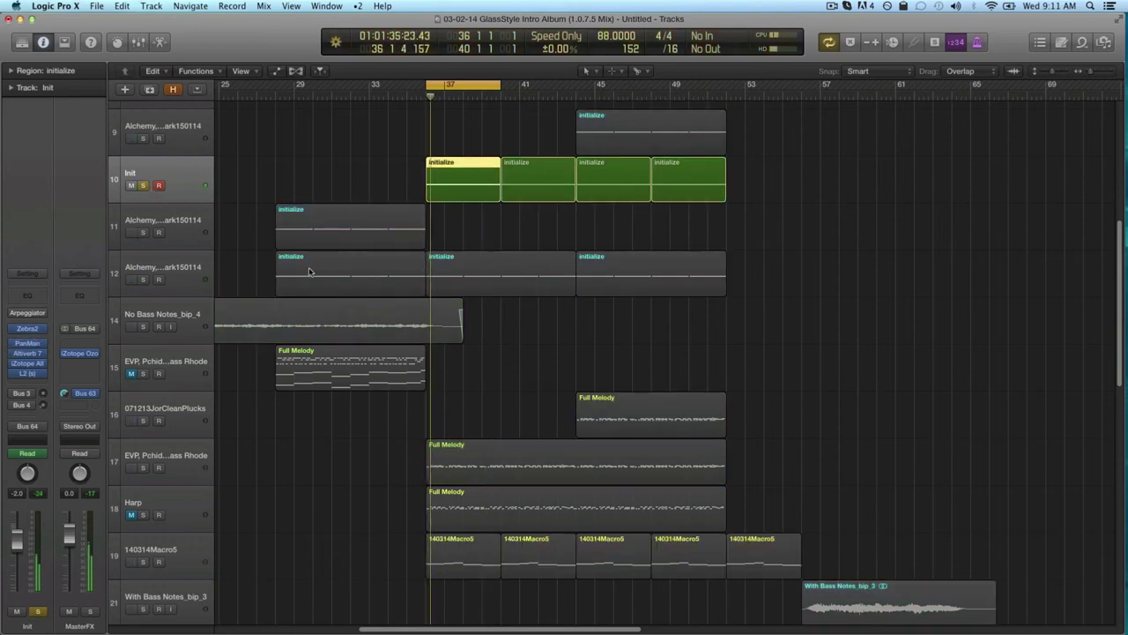
left_click(19, 345)
left_click(13, 344)
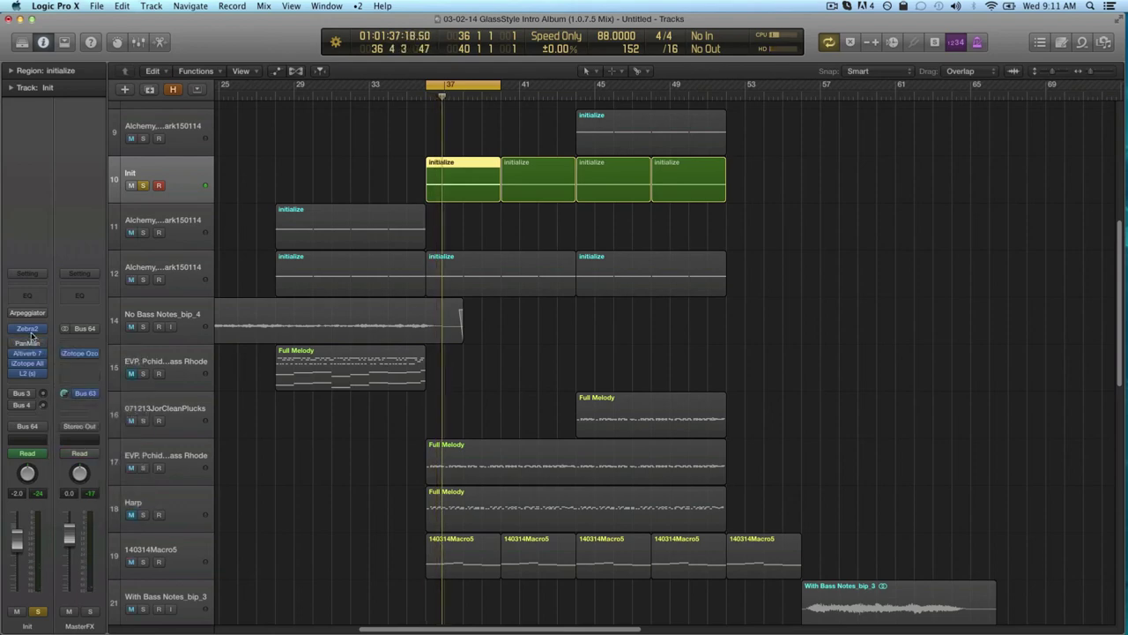
- Reopen Zebra2 and, in the ModMatrix, route LfoG1 to VCA1: Pan1 in slot 2
left_click(29, 332)
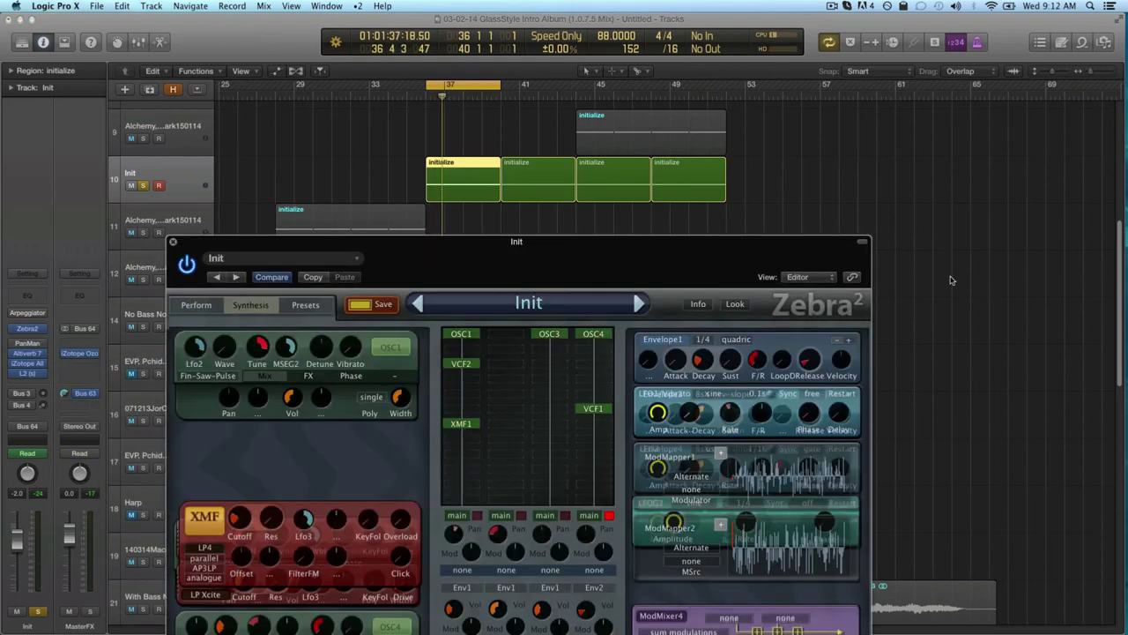
left_click_drag(797, 262, 798, 70)
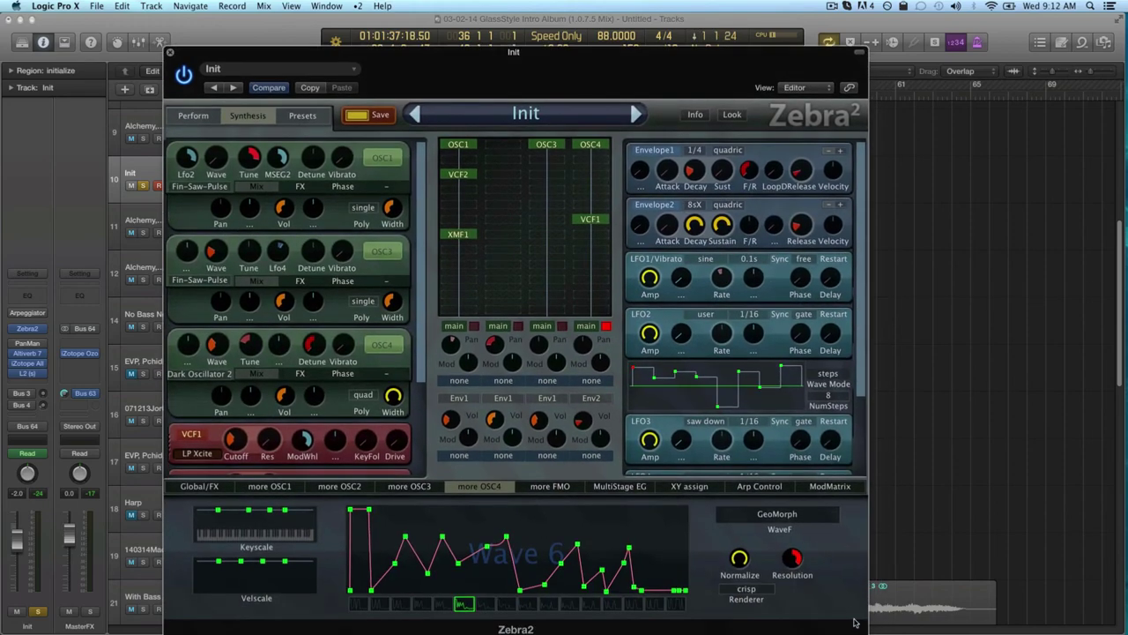
left_click(833, 485)
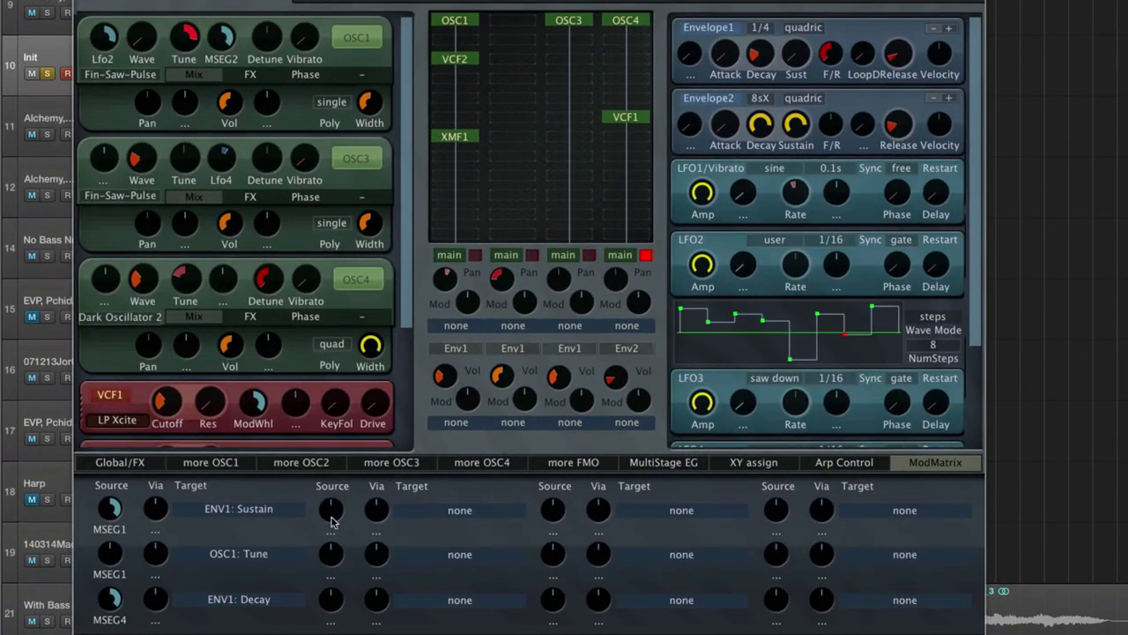
left_click(330, 518)
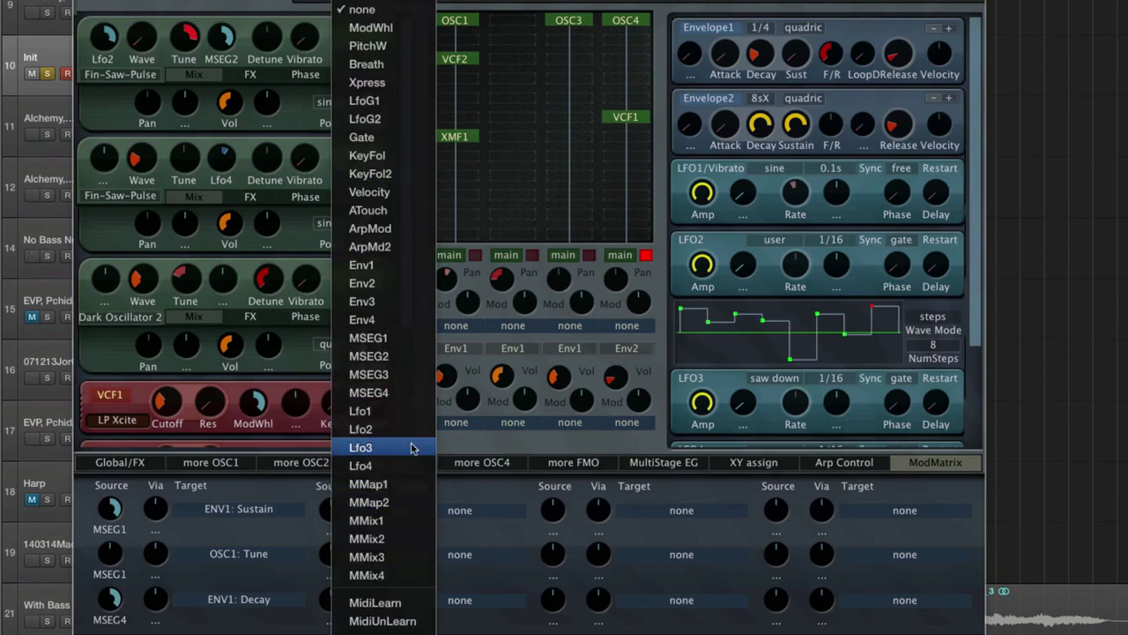
left_click(408, 104)
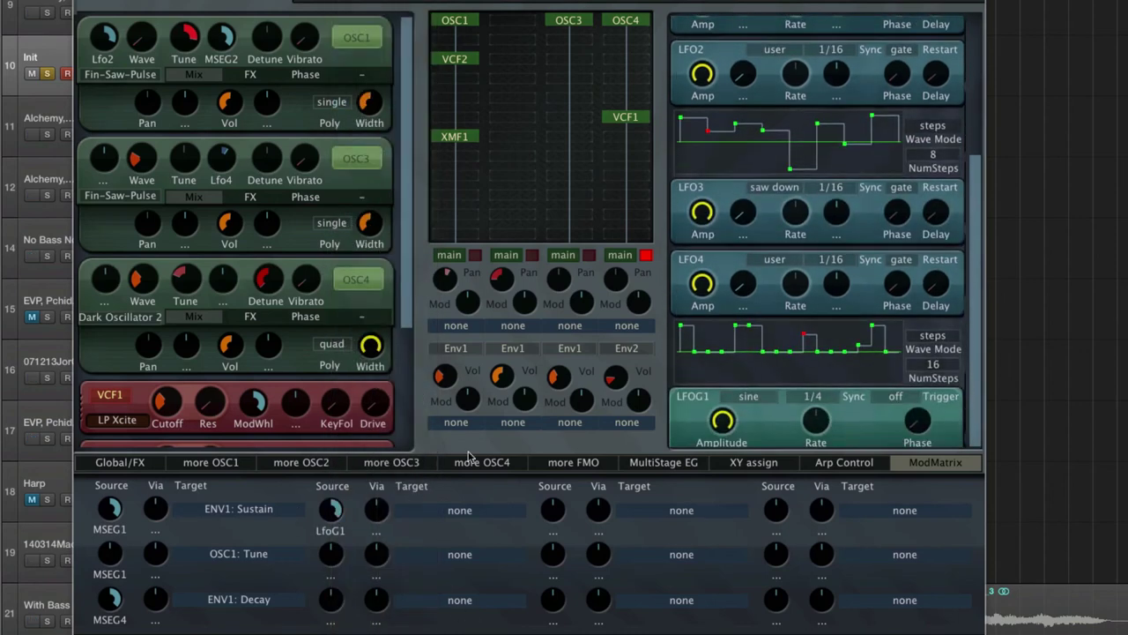
left_click(433, 514)
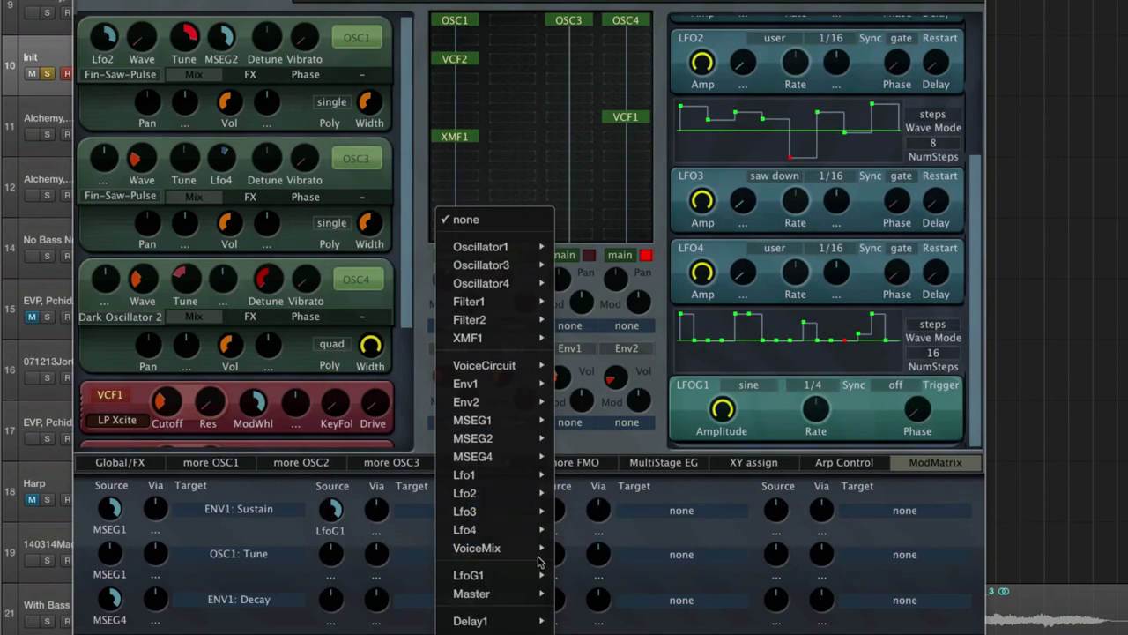
mouse_move(534, 619)
mouse_move(525, 548)
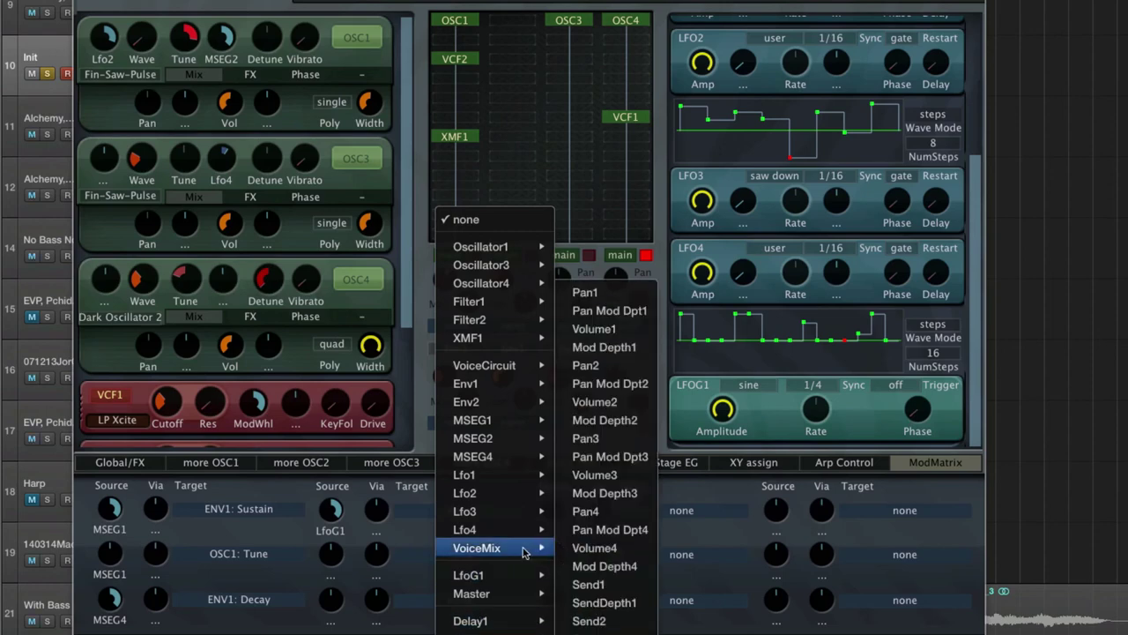
left_click(641, 291)
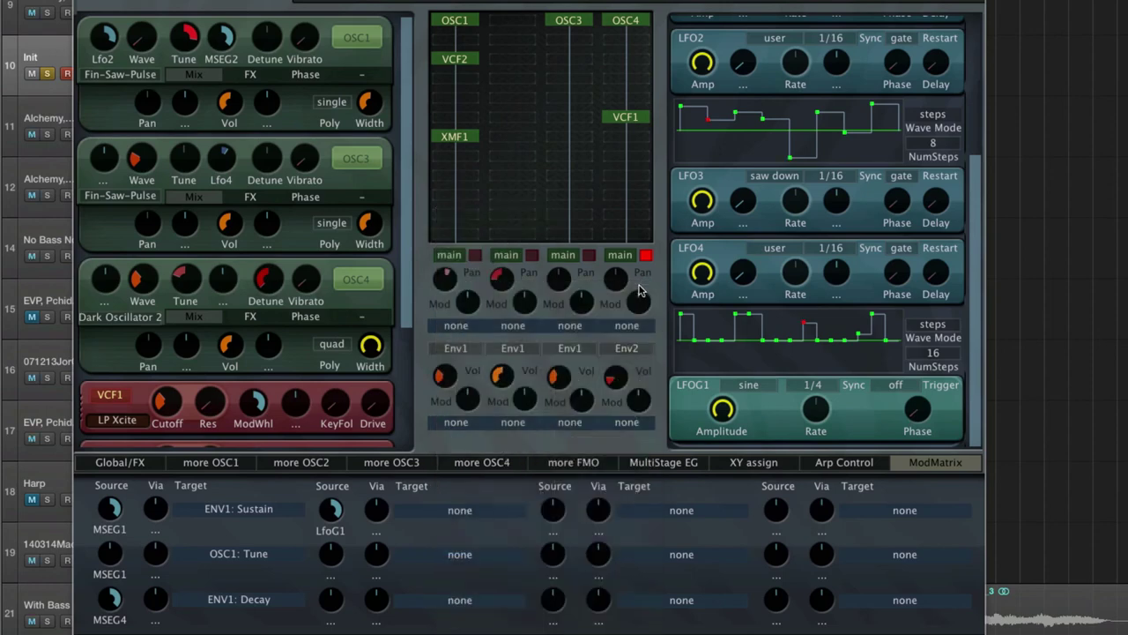
left_click(421, 513)
mouse_move(507, 548)
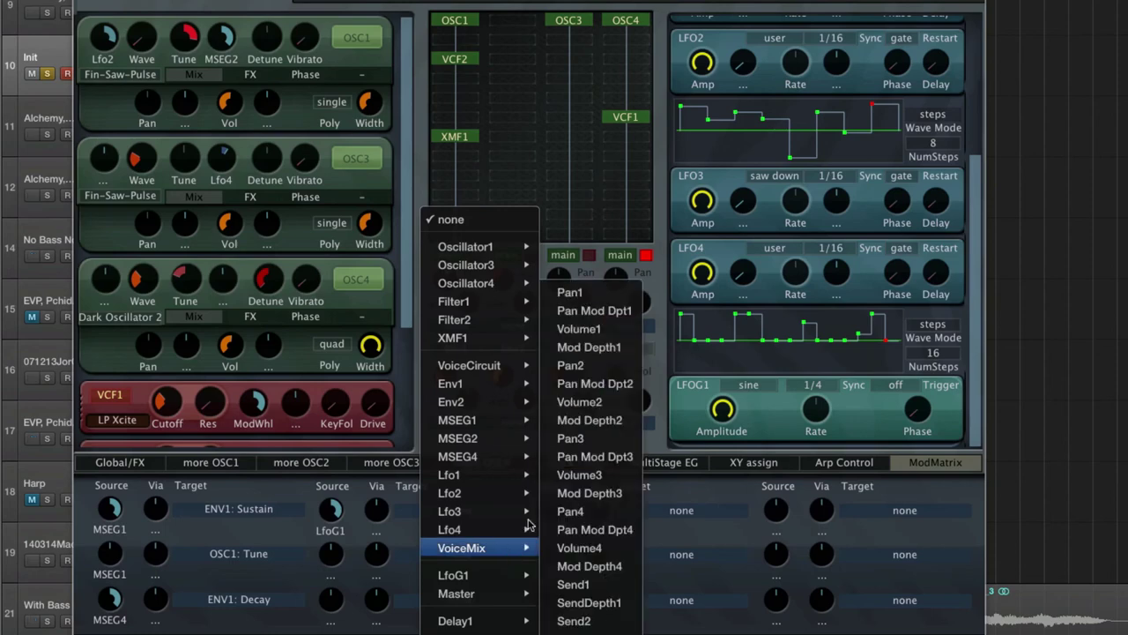
left_click(598, 295)
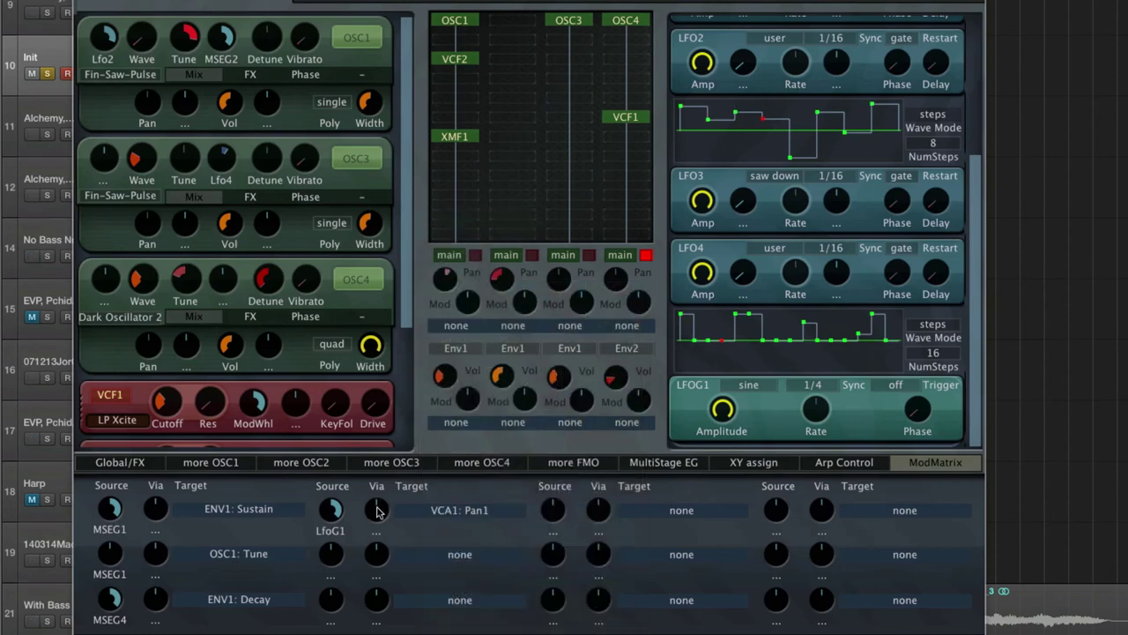
- Route LfoG1 to VCA1: Pan3 in the next modulation matrix row
left_click(335, 555)
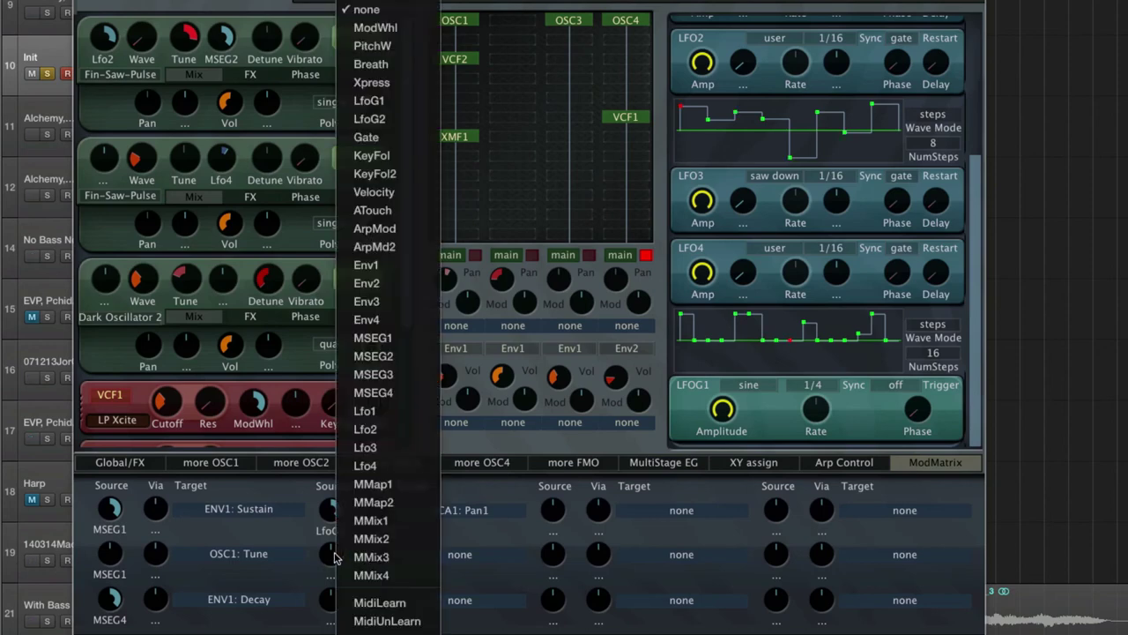
left_click(430, 104)
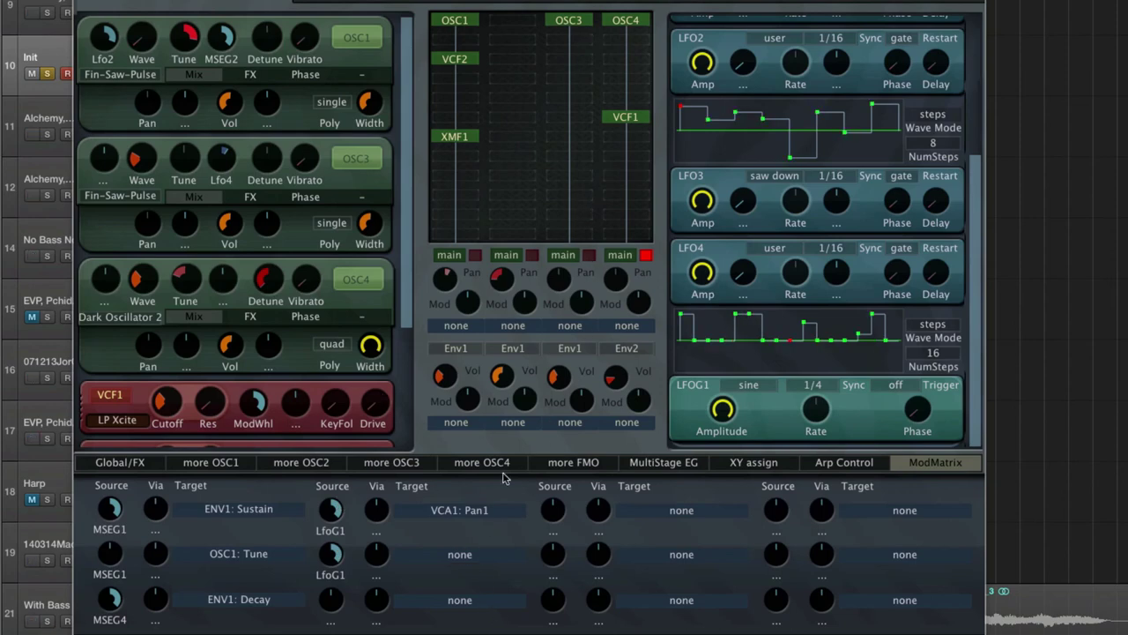
left_click(459, 555)
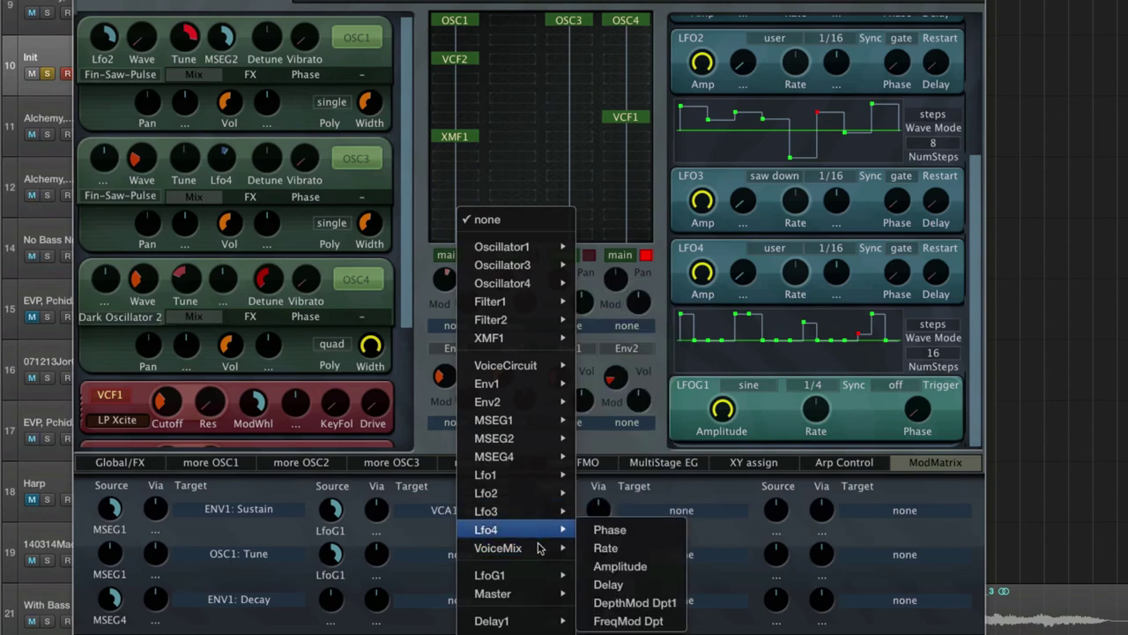
mouse_move(540, 548)
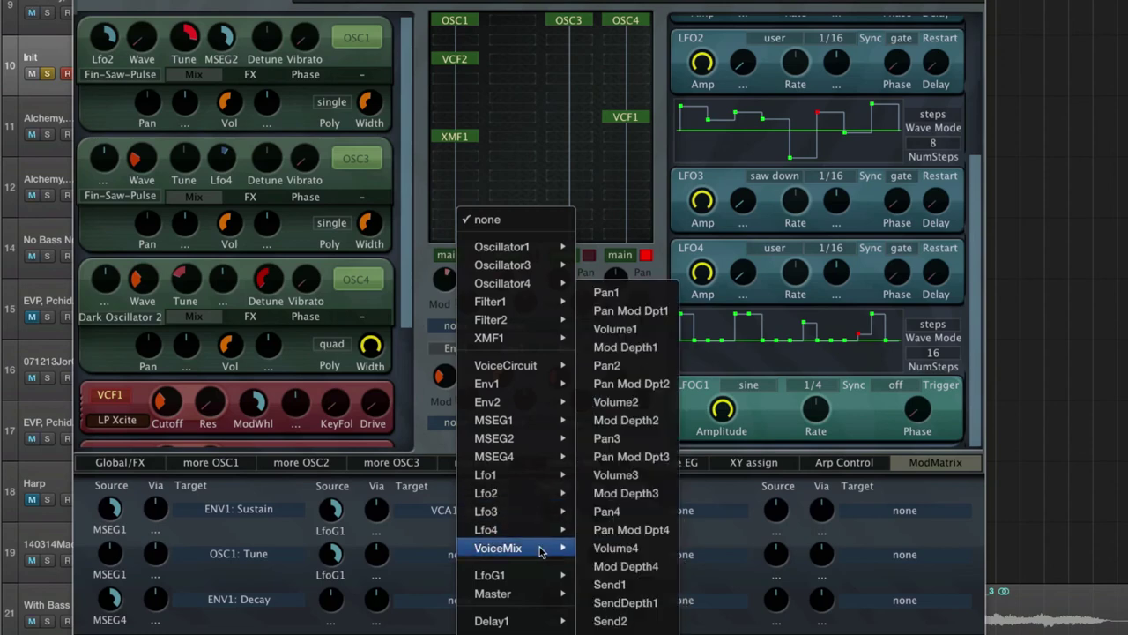
left_click(643, 441)
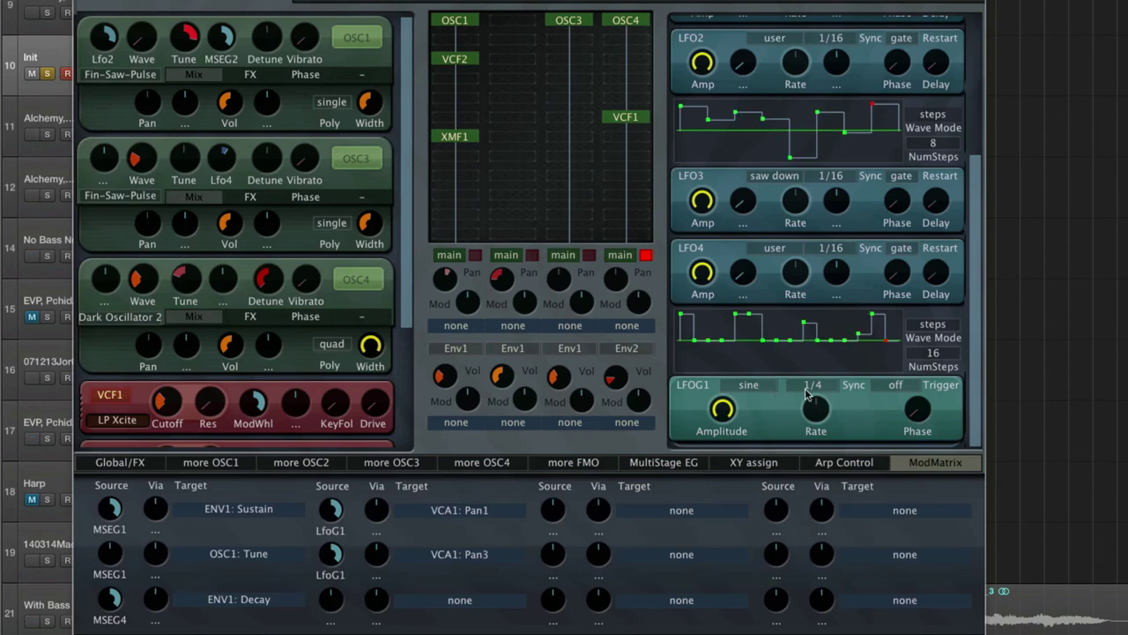
- Set LfoG1's trigger to 'each bar', try rate 1/2, lower amplitude to about 60%, then use rate 1/1
left_click(891, 384)
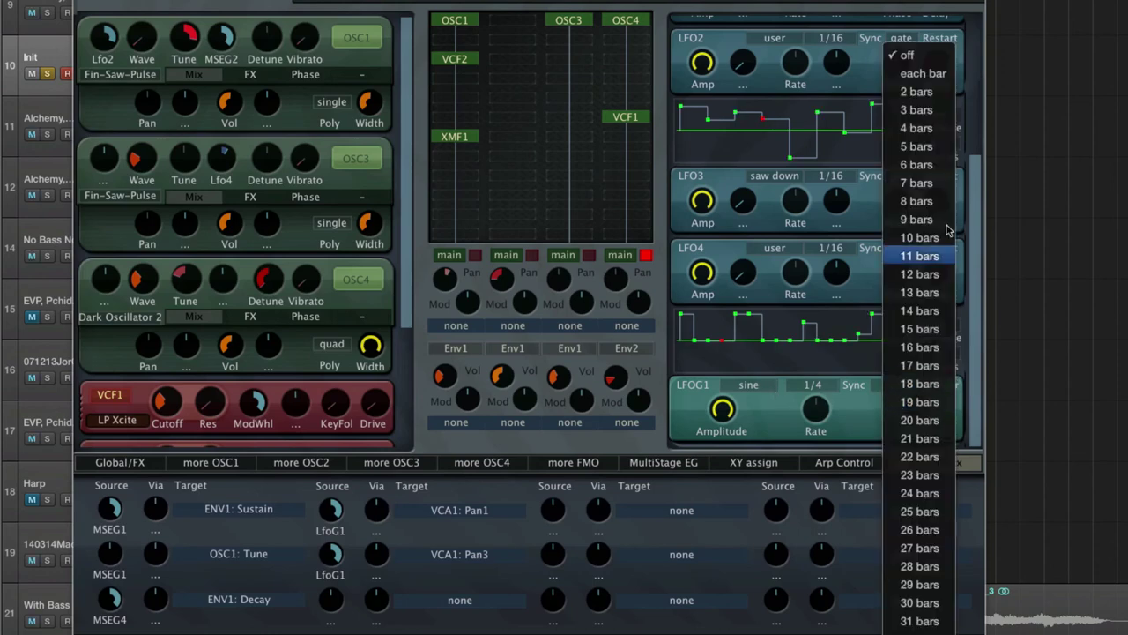
left_click(922, 73)
left_click(812, 389)
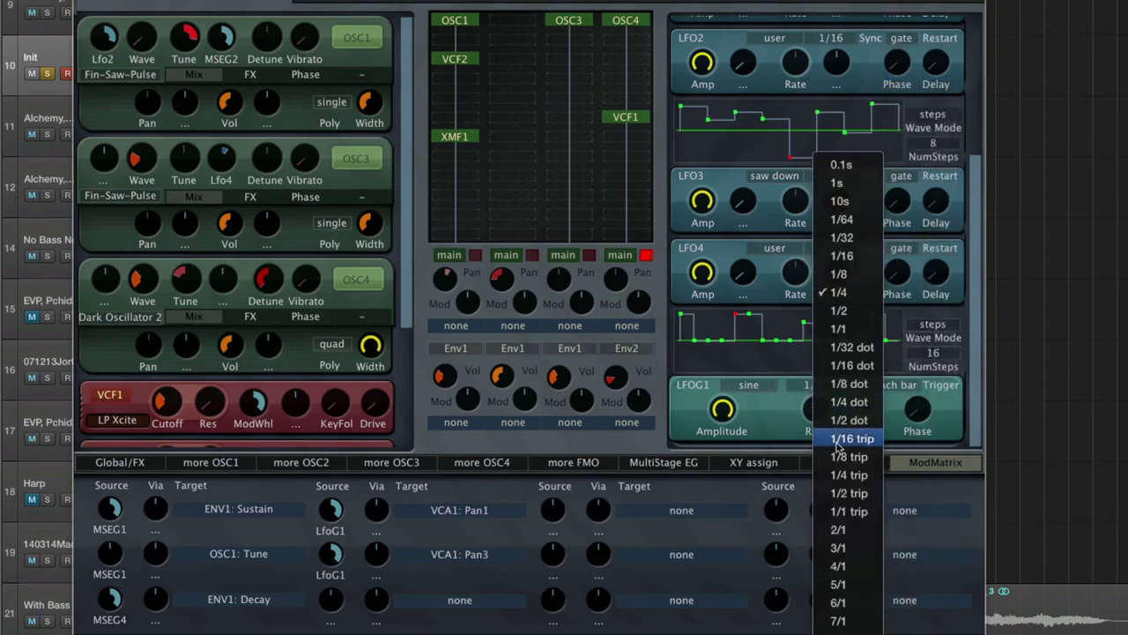
left_click(853, 314)
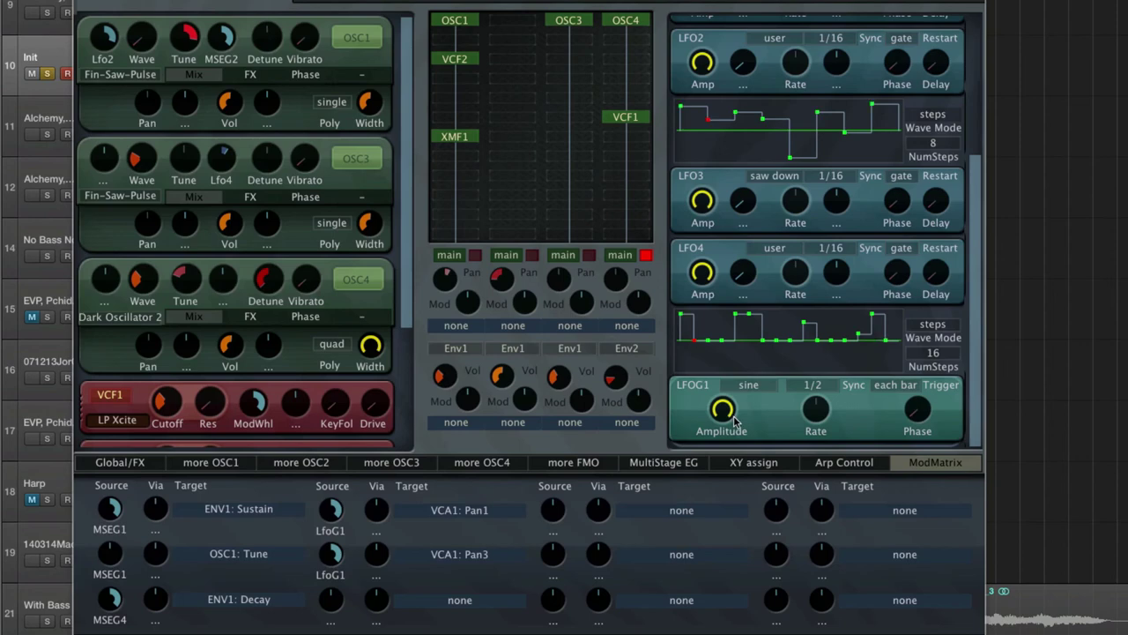
left_click_drag(718, 413, 723, 472)
left_click(811, 389)
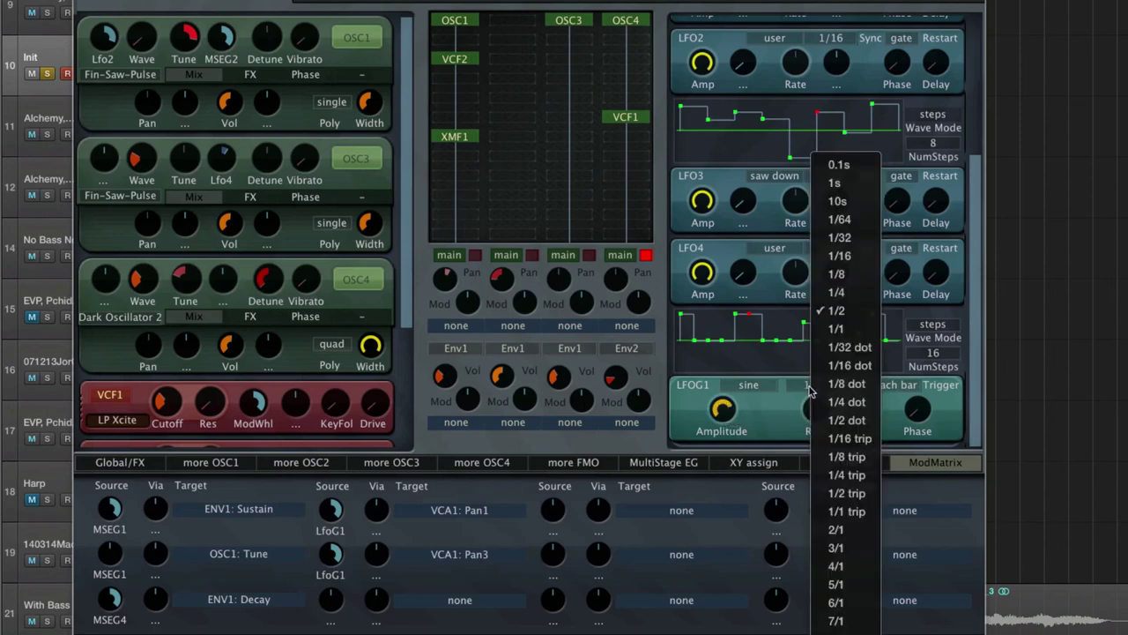
left_click(838, 329)
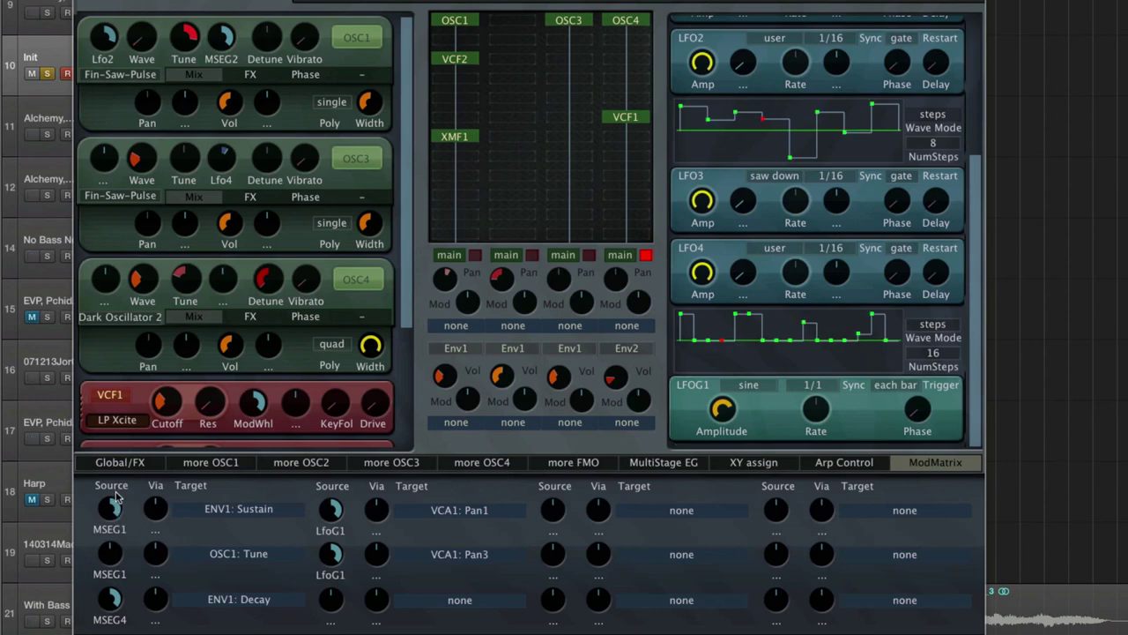
- Shape MSEG1 to start at the top, drop by step 3, and return to full at steps 13 and 15
left_click(692, 462)
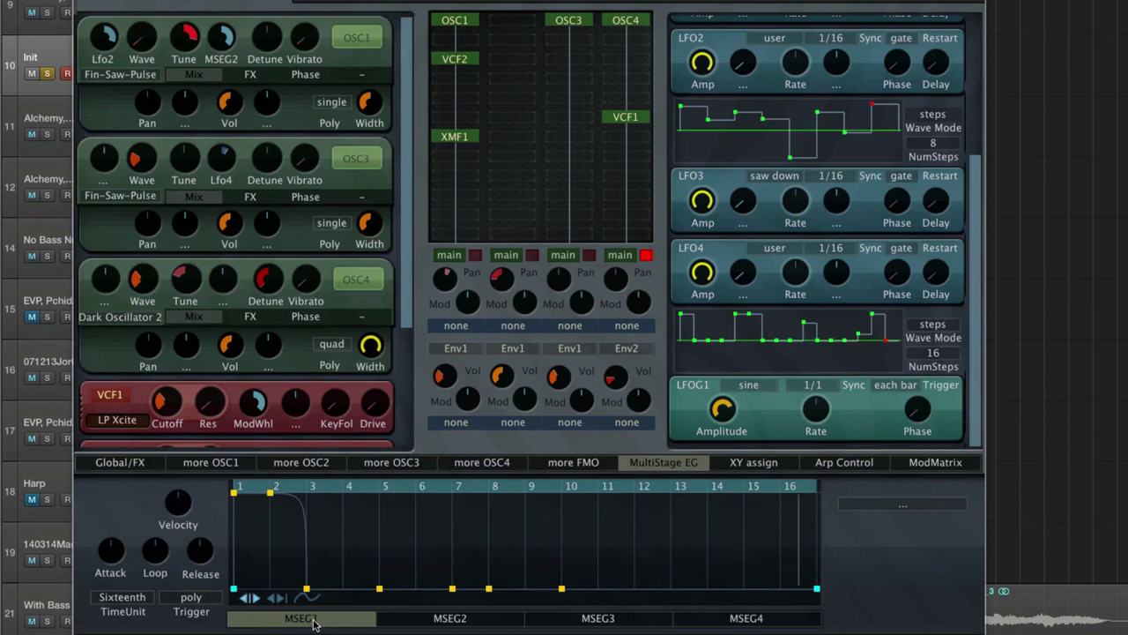
scroll(350, 551, "down", 2)
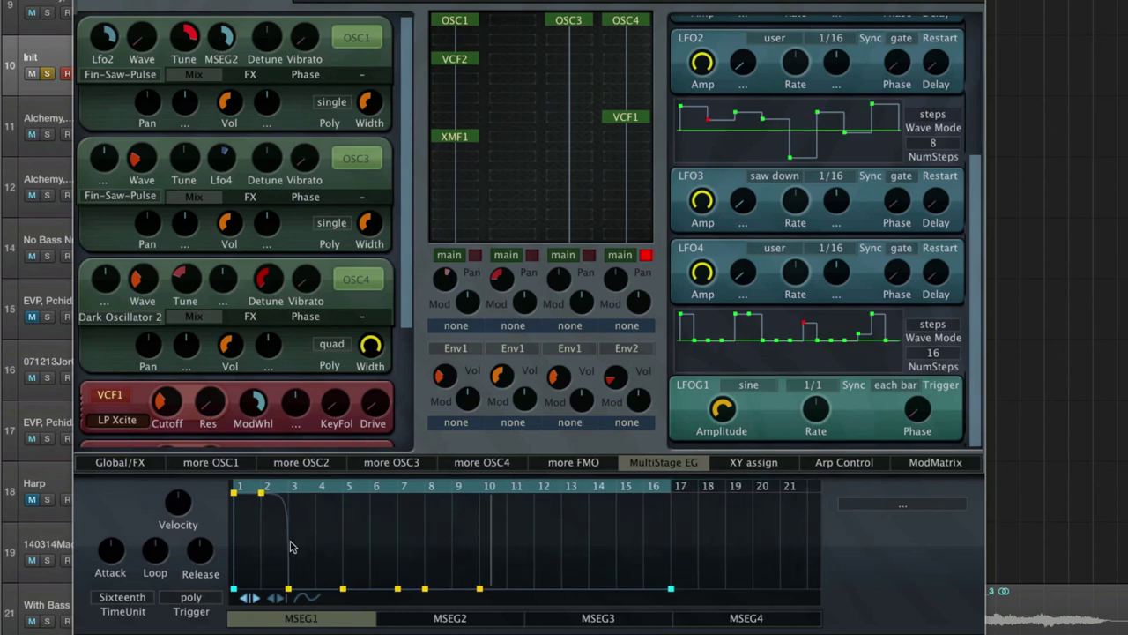
left_click_drag(263, 494, 236, 588)
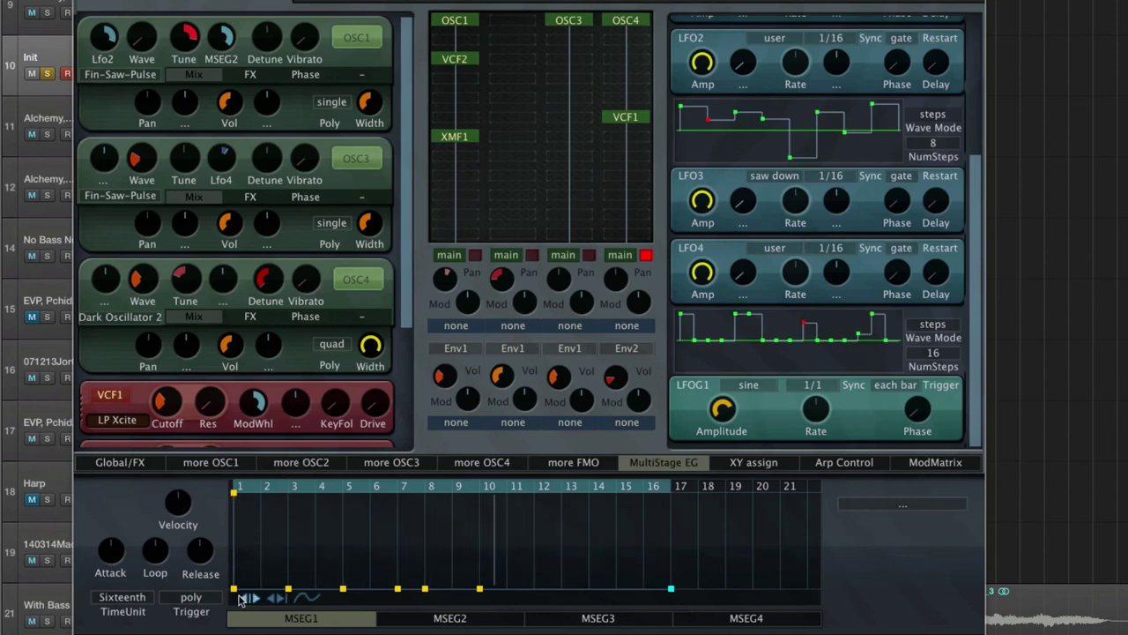
left_click_drag(233, 588, 236, 492)
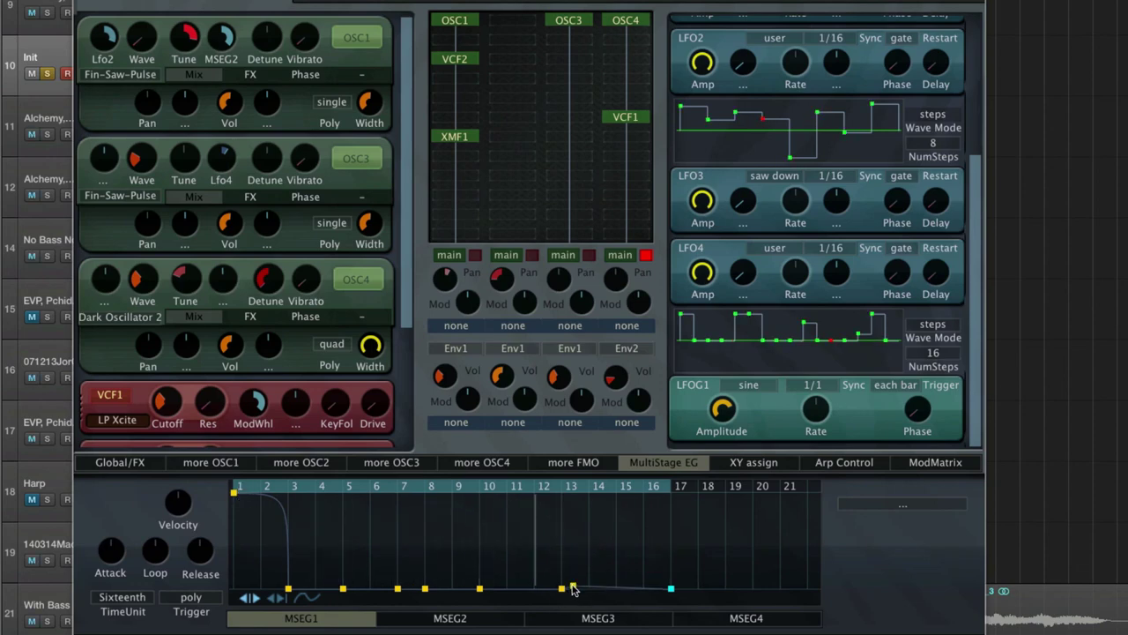
left_click_drag(569, 589, 617, 588)
double_click(617, 492)
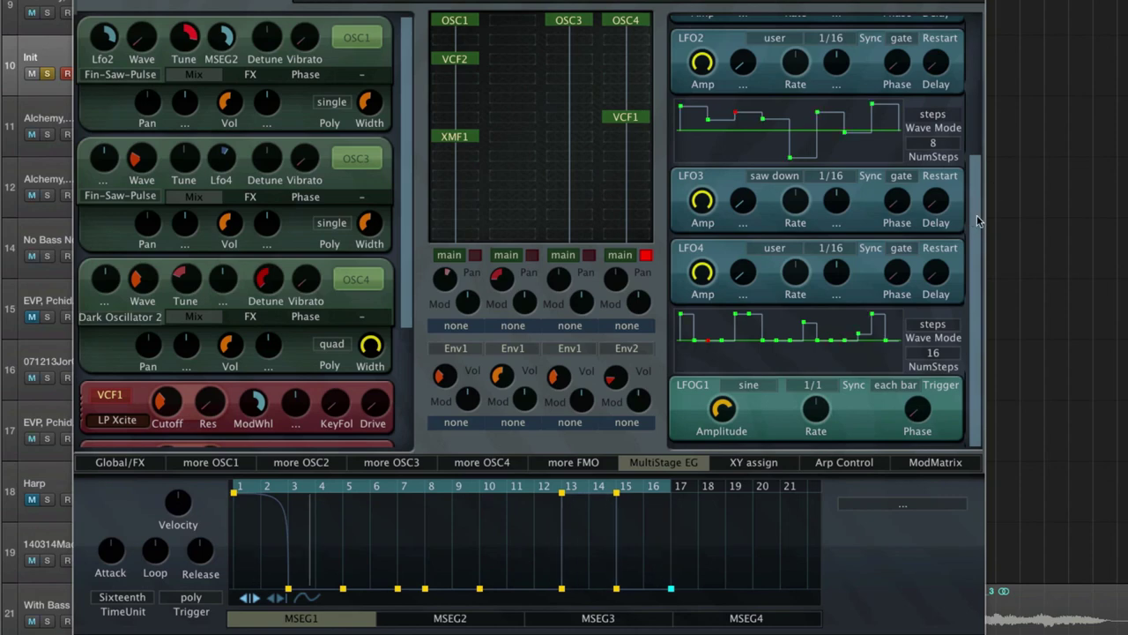
left_click_drag(977, 217, 979, 73)
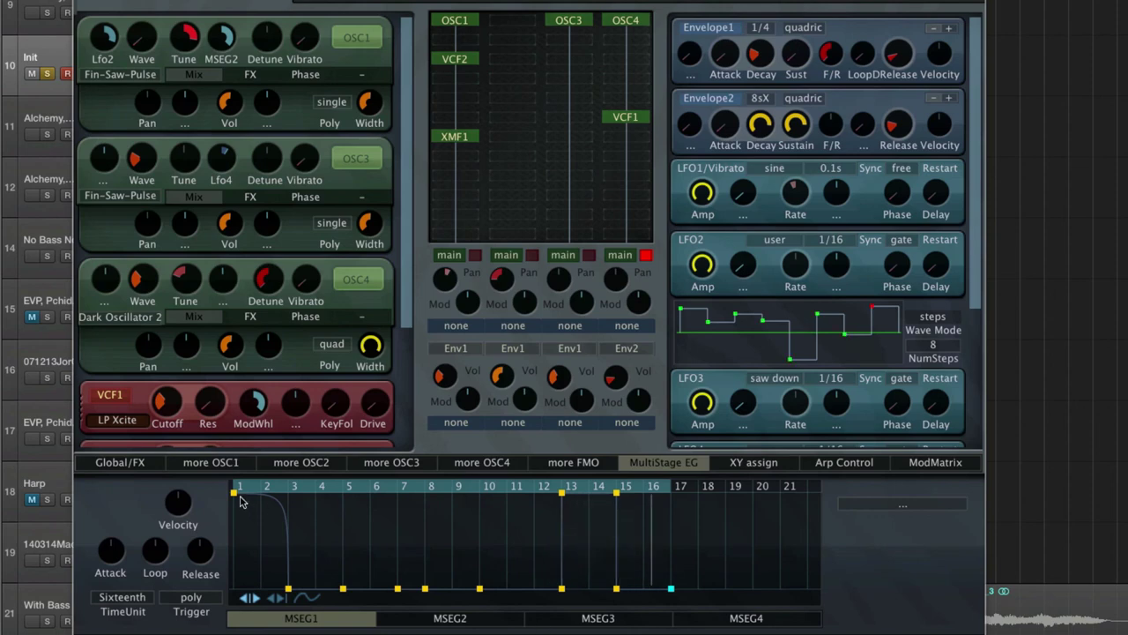
- Turn down the Delay1 mix on the Global/FX page and switch off the fourth lane's main output
left_click(124, 462)
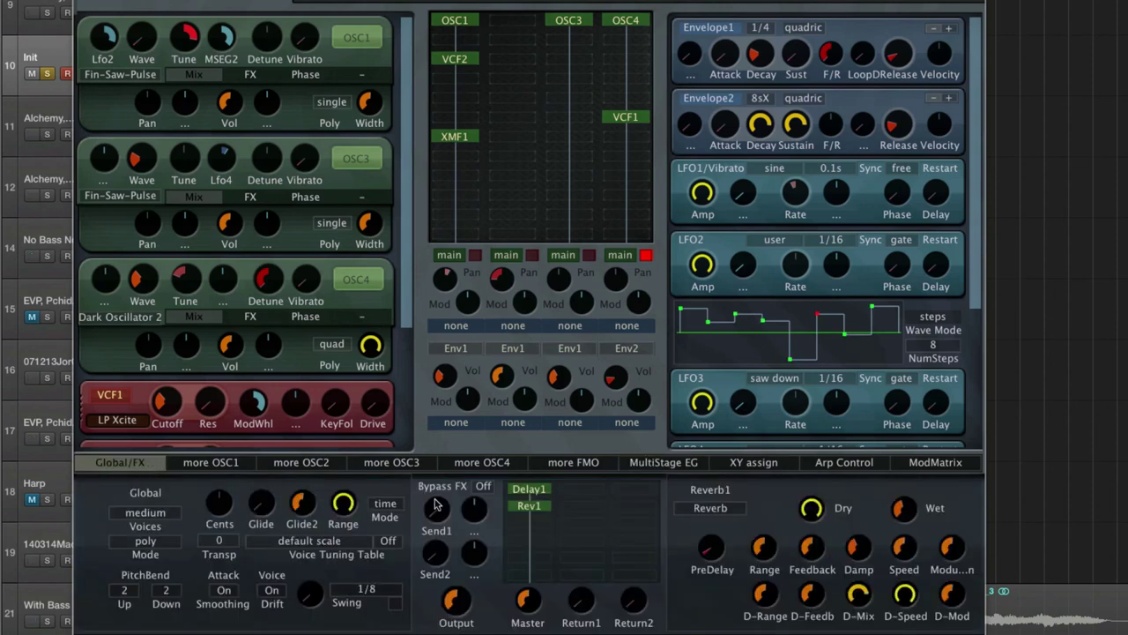
left_click(532, 490)
left_click_drag(769, 540, 778, 551)
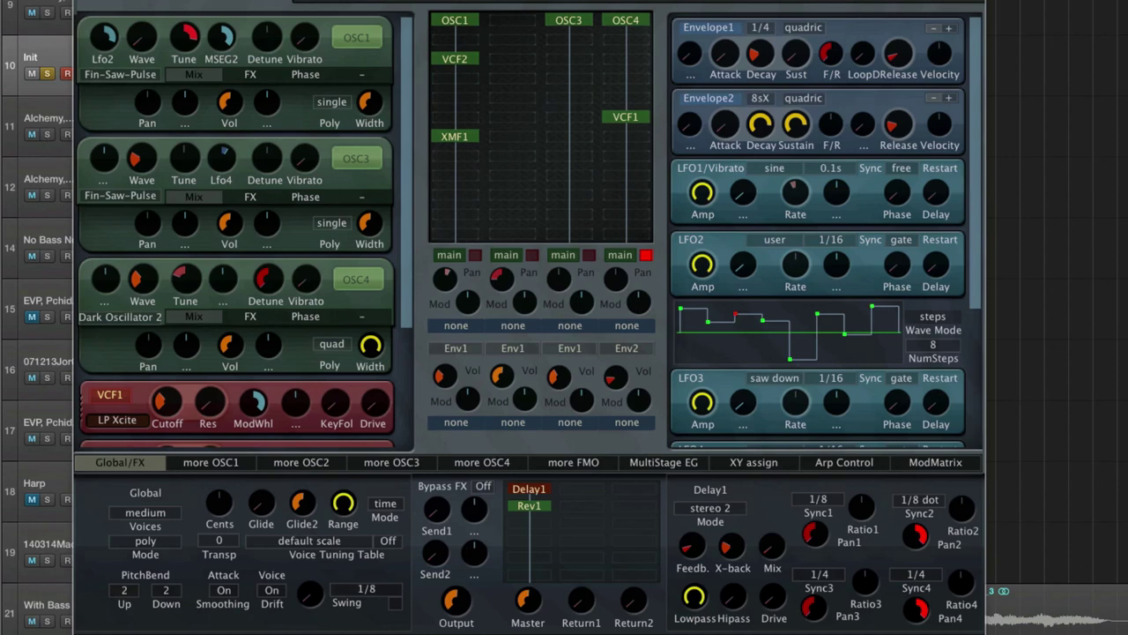
left_click(647, 256)
- Close Zebra2 with Cmd+W, unsolo the Init track, and zoom out the Tracks area
key("super+w")
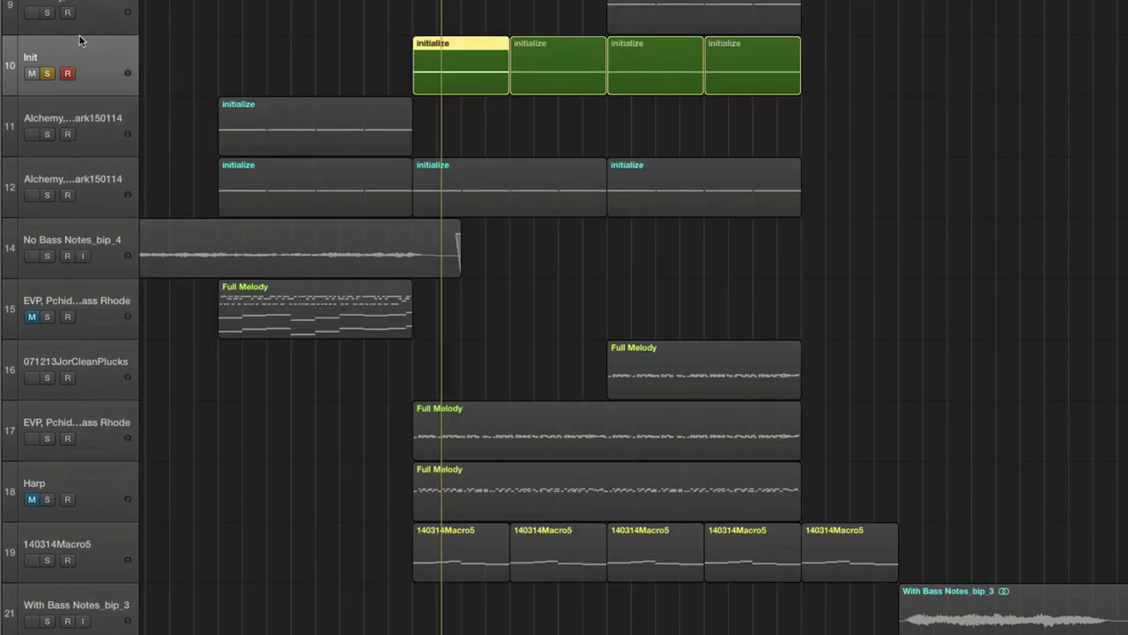
left_click(48, 73)
key("super+Left")
key("super+Down")
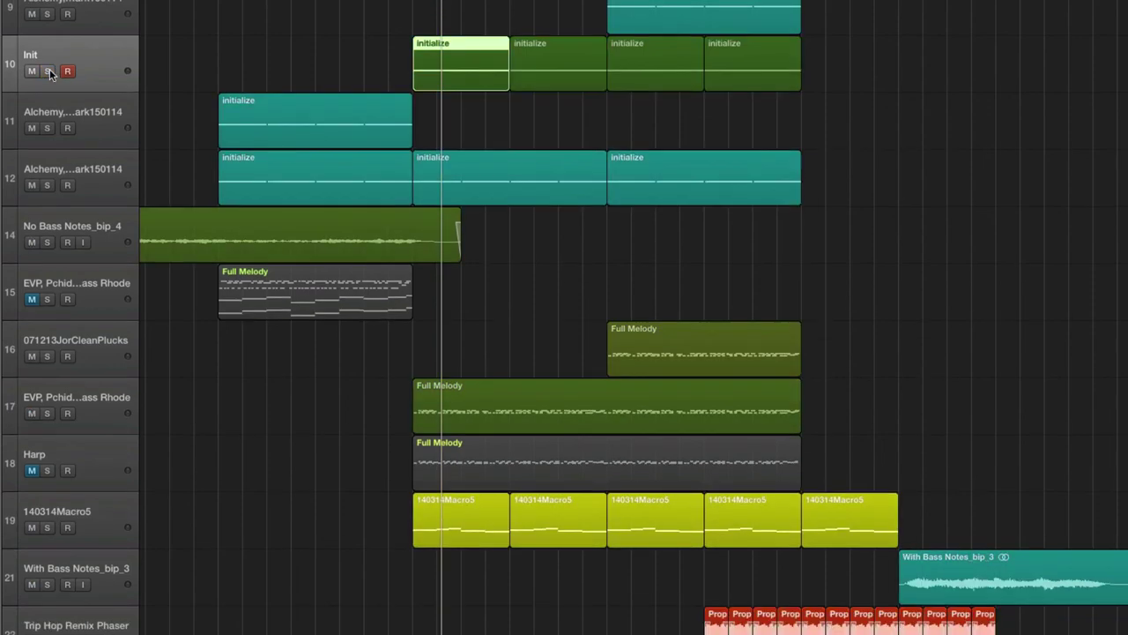